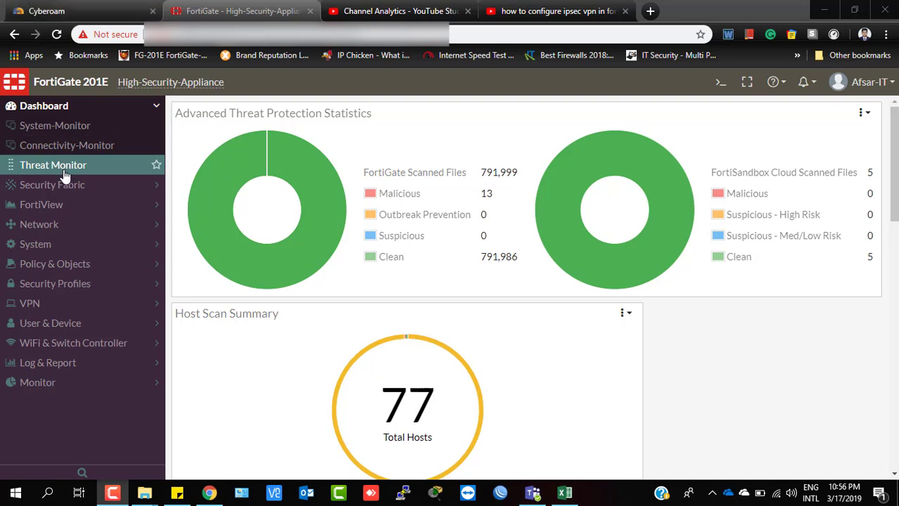
# Open the IPsec VPN Creation Wizard via VPN > IPsec Tunnels > Create New.
pyautogui.click(42, 304)
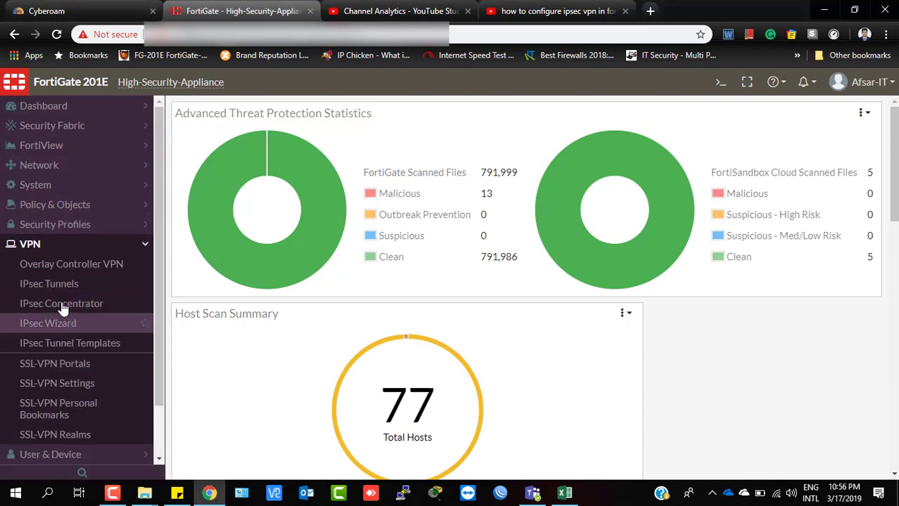
pyautogui.click(51, 289)
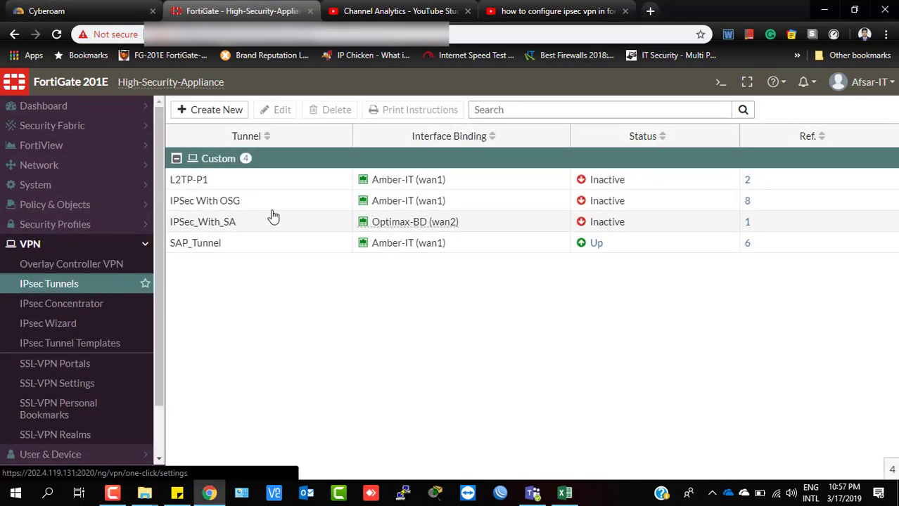
pyautogui.click(211, 117)
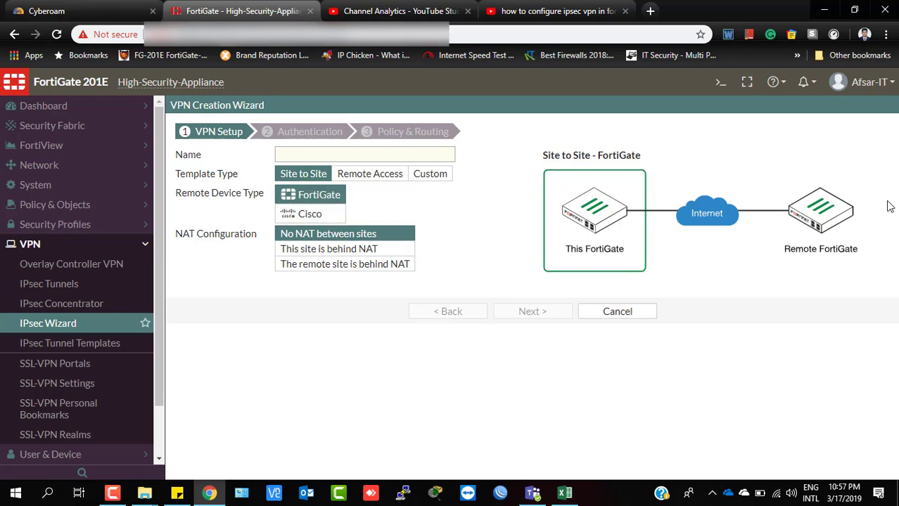
# Choose the Custom template, name the tunnel IPSec_VPN_OSG2, and continue to its settings form.
pyautogui.click(298, 214)
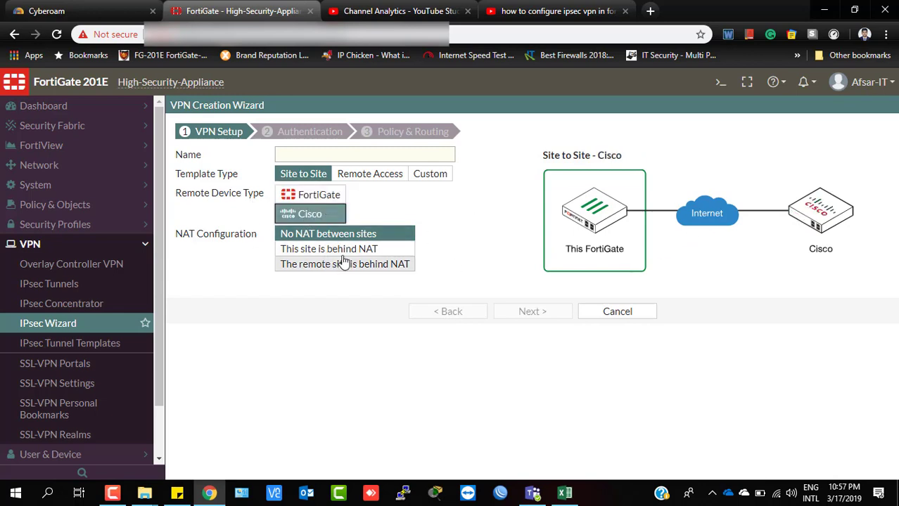
pyautogui.click(305, 153)
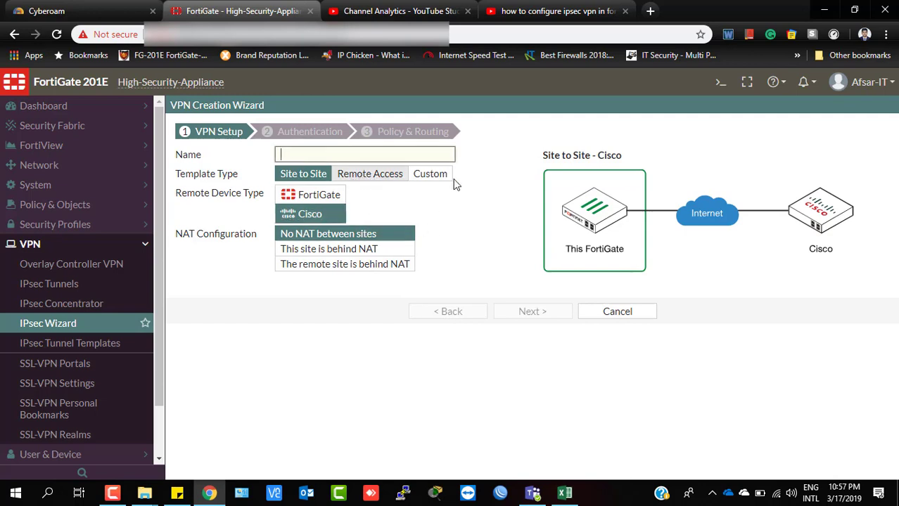
pyautogui.click(430, 178)
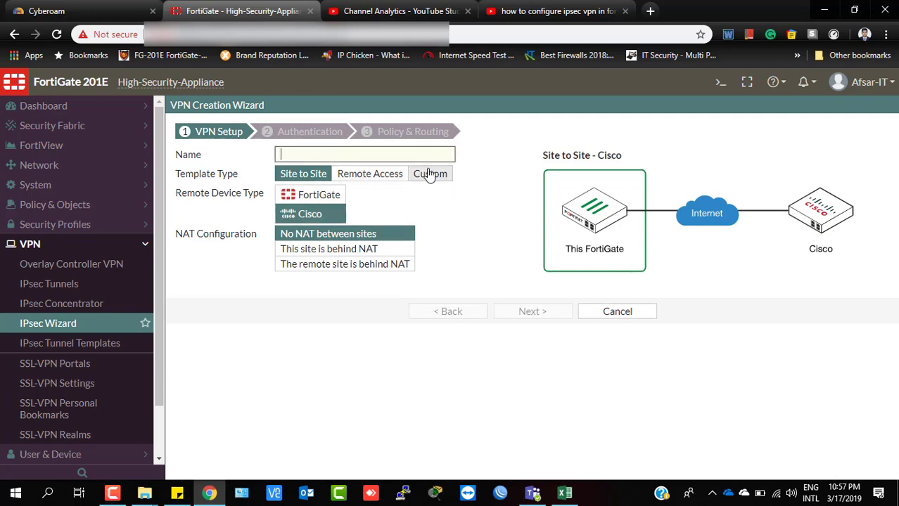
pyautogui.click(313, 158)
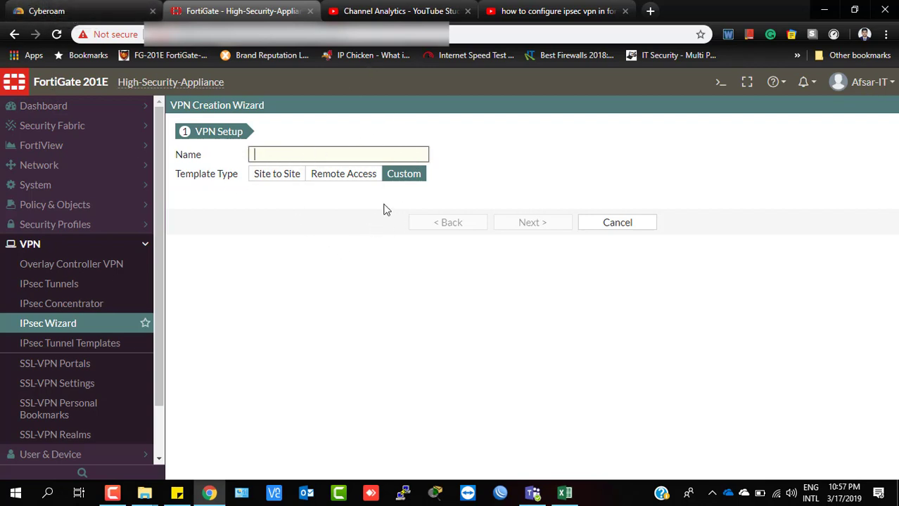
pyautogui.click(261, 174)
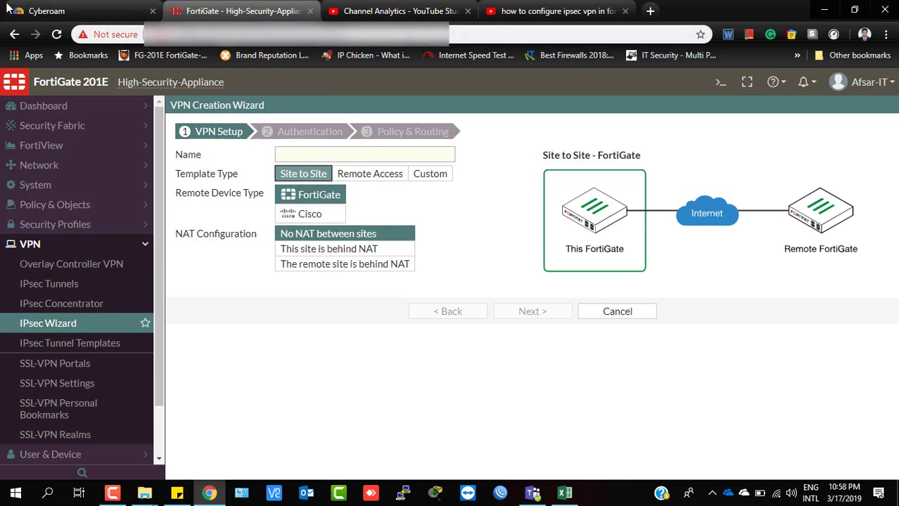
pyautogui.click(438, 176)
pyautogui.click(275, 157)
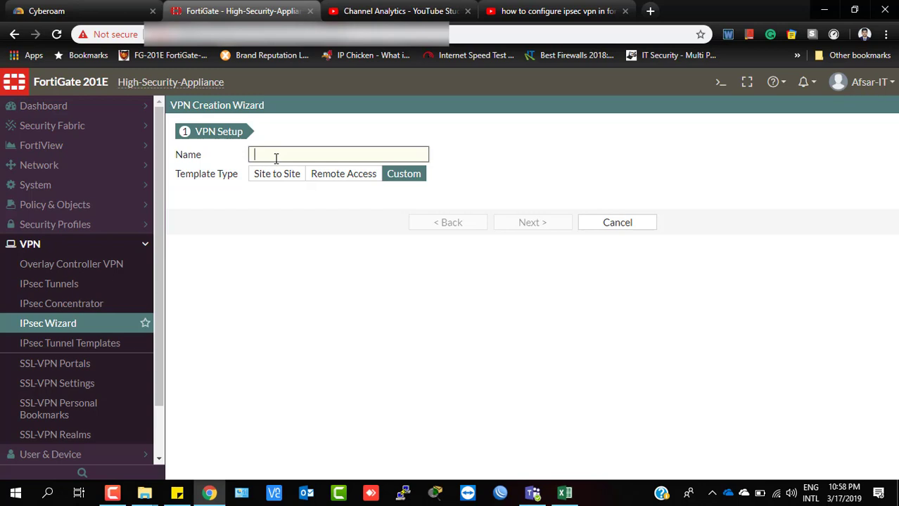
pyautogui.write('IPSec_ VPN_OSG2')
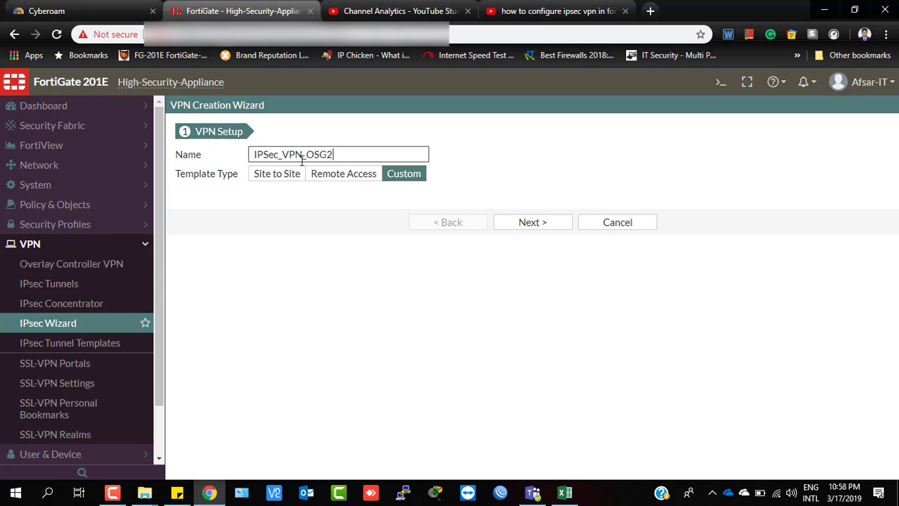
pyautogui.click(540, 226)
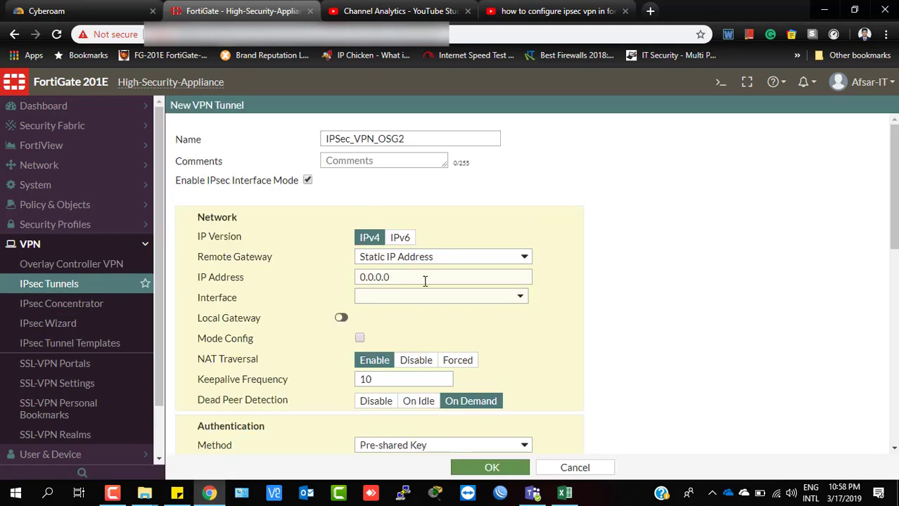
# Replace the 0.0.0.0 remote gateway address with 111.221.7.148.
pyautogui.click(416, 277)
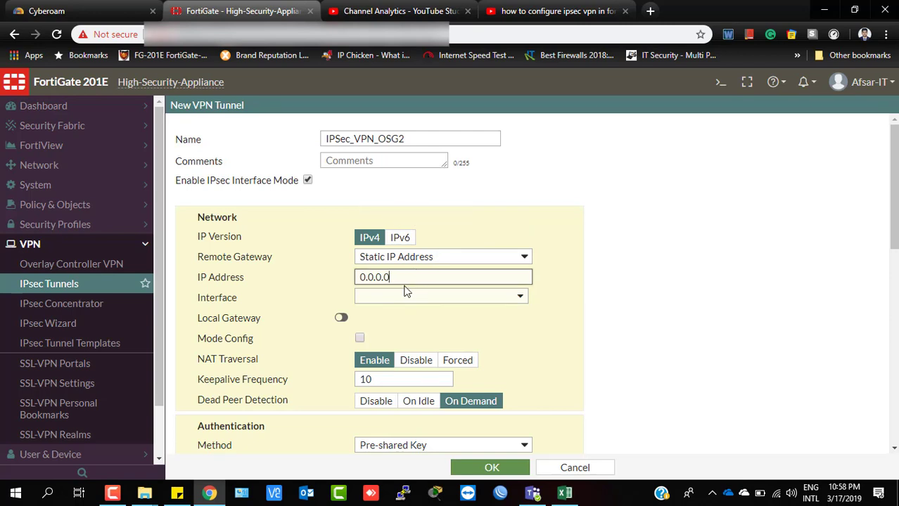
pyautogui.scroll(-1, 405, 291)
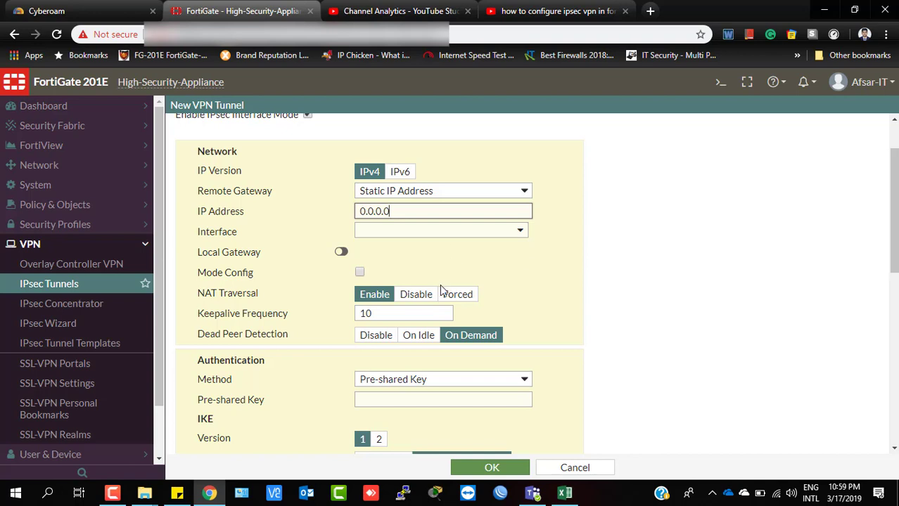
pyautogui.moveTo(403, 206); pyautogui.dragTo(321, 221)
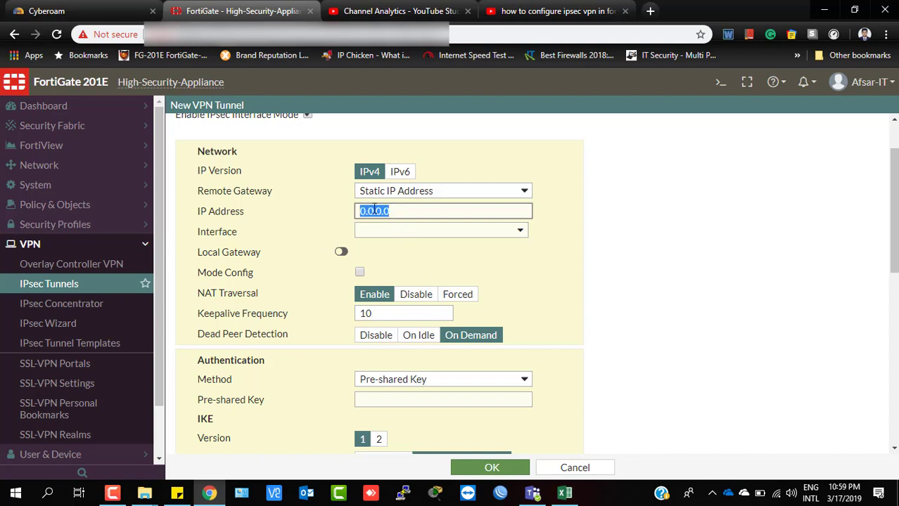
pyautogui.scroll(1, 437, 240)
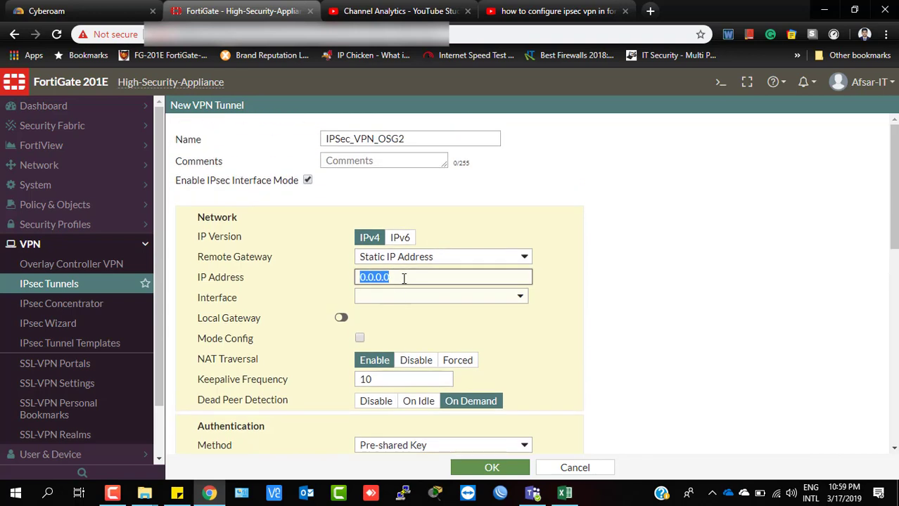
pyautogui.click(410, 275)
pyautogui.moveTo(411, 276); pyautogui.dragTo(321, 283)
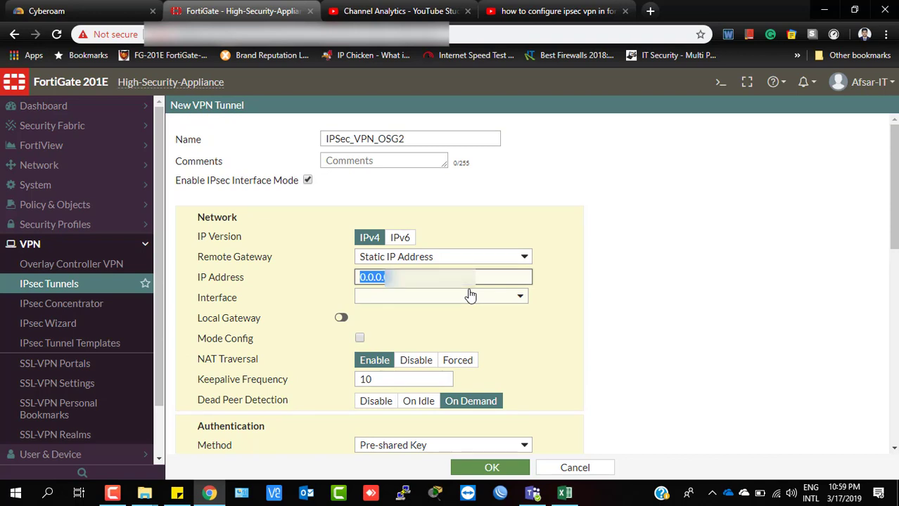
pyautogui.write('111.')
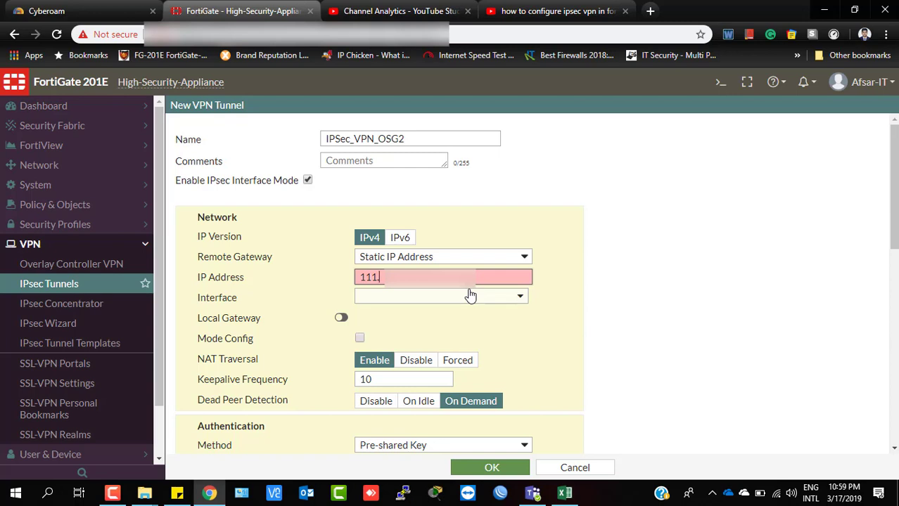
pyautogui.write('2')
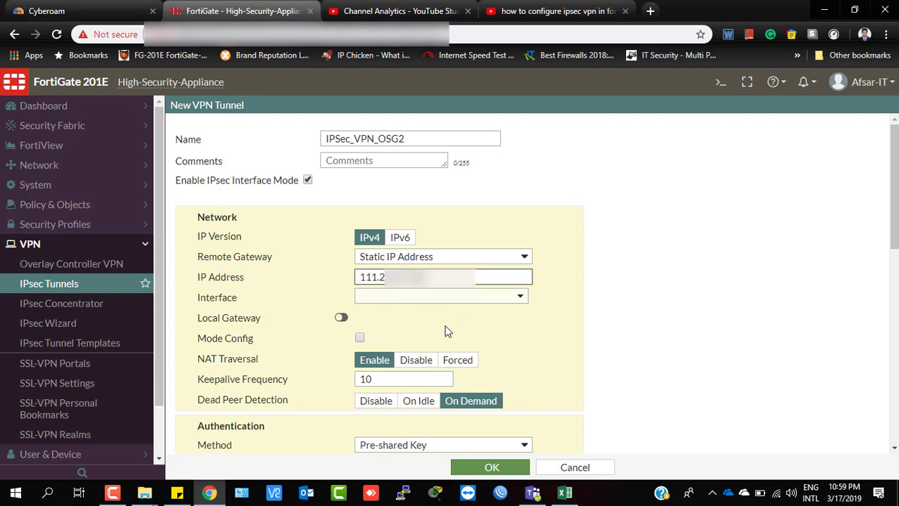
# Select Optimax-BD (wan2) as the interface and enable Local Gateway using the Primary IP.
pyautogui.click(464, 297)
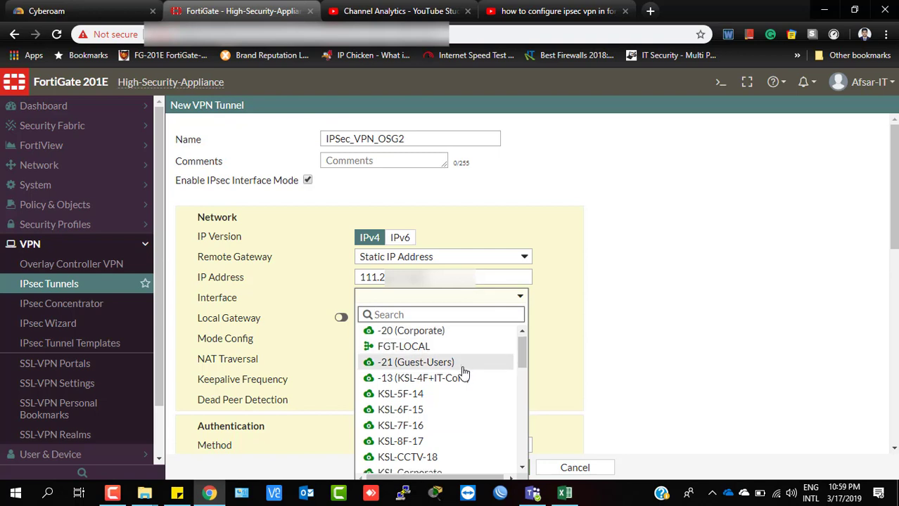
pyautogui.scroll(-2, 454, 380)
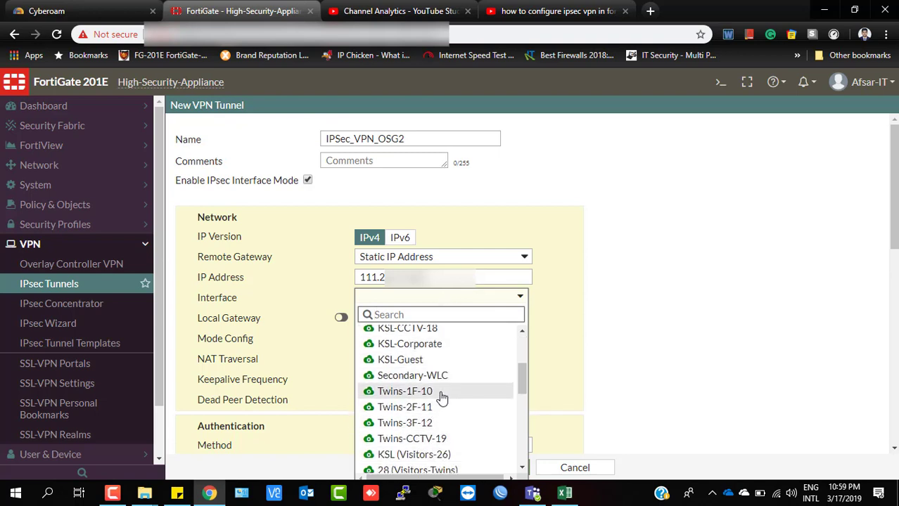
pyautogui.scroll(-5, 436, 398)
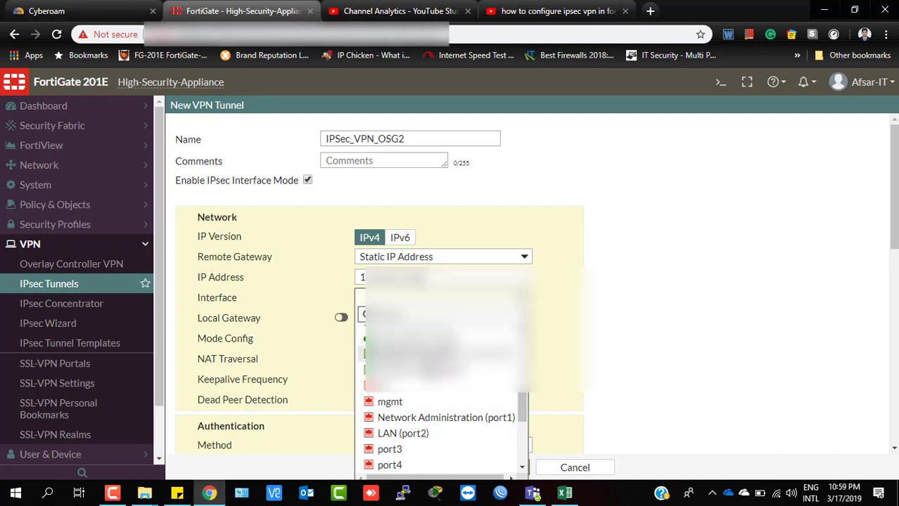
pyautogui.click(422, 338)
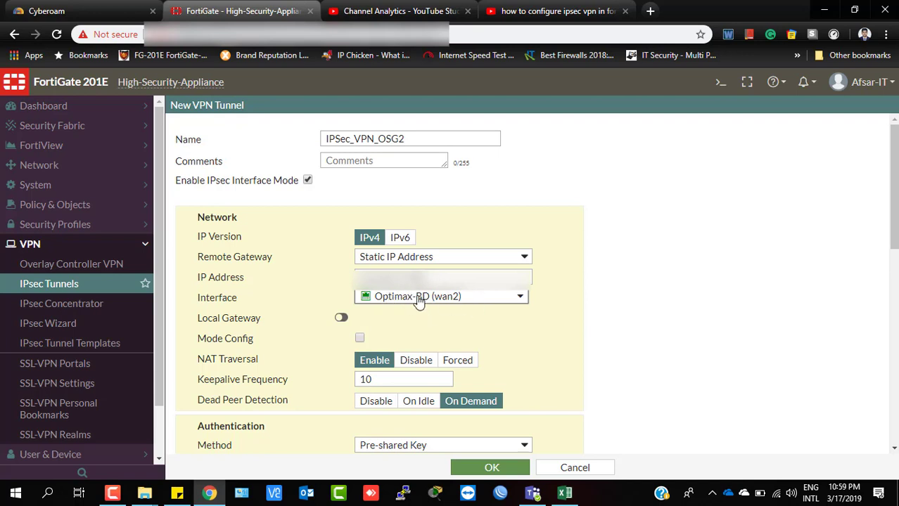
pyautogui.moveTo(418, 300)
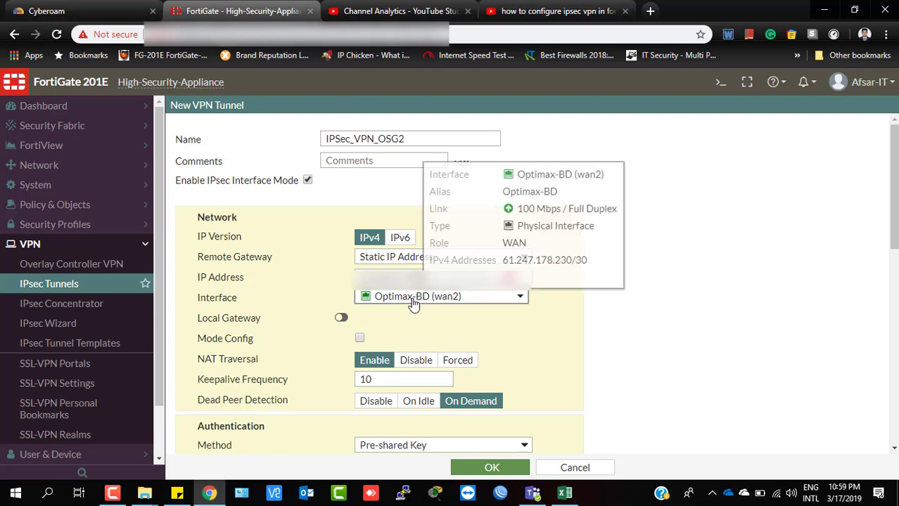
pyautogui.click(340, 320)
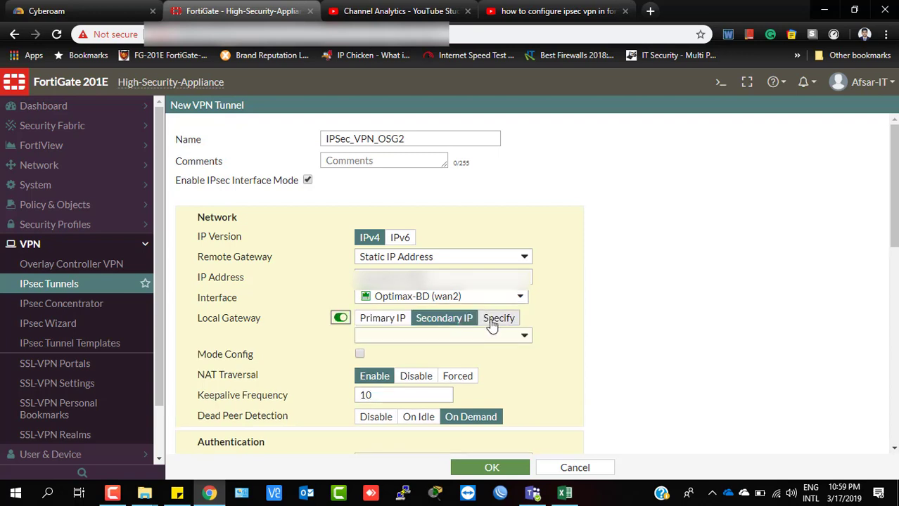
pyautogui.click(380, 319)
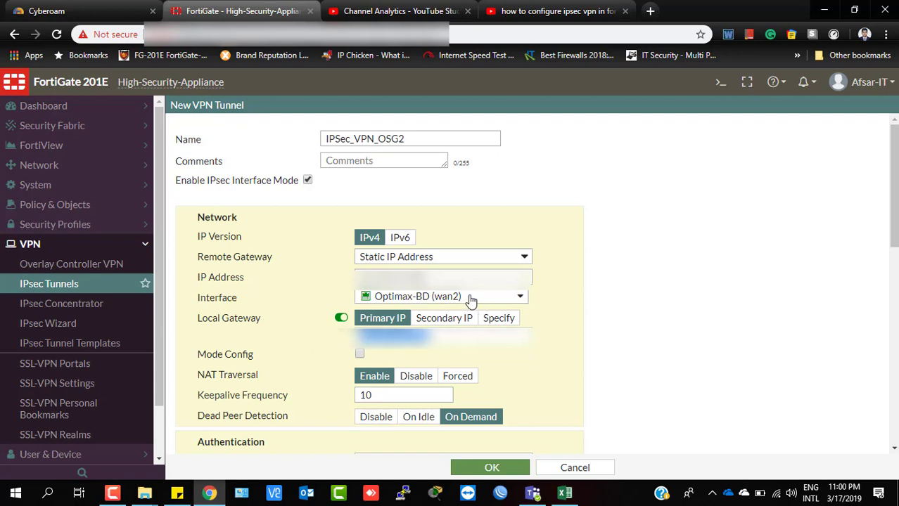
pyautogui.click(366, 301)
pyautogui.click(611, 331)
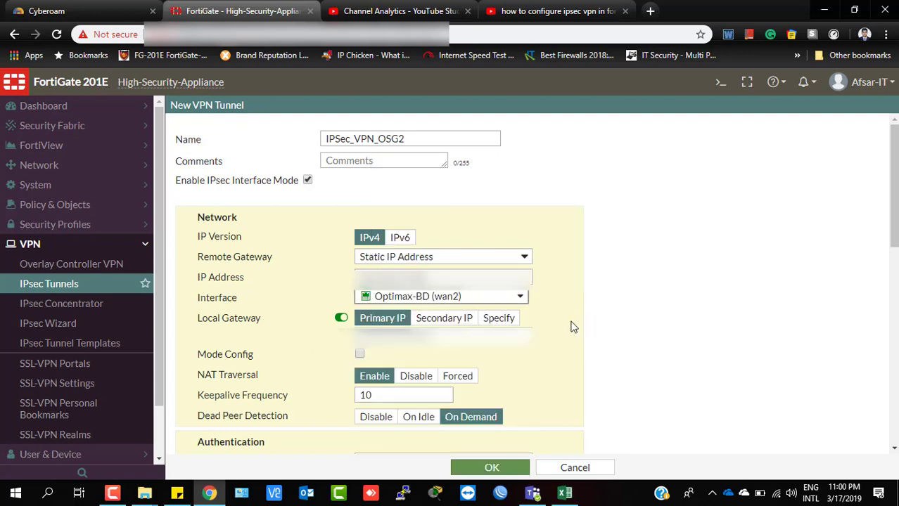
pyautogui.hotkey('shift', 'Tab')
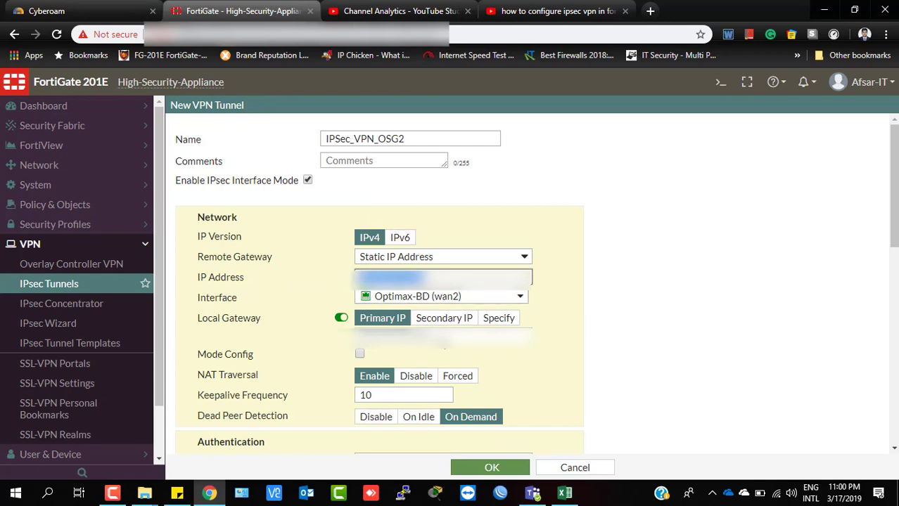
pyautogui.scroll(-2, 362, 225)
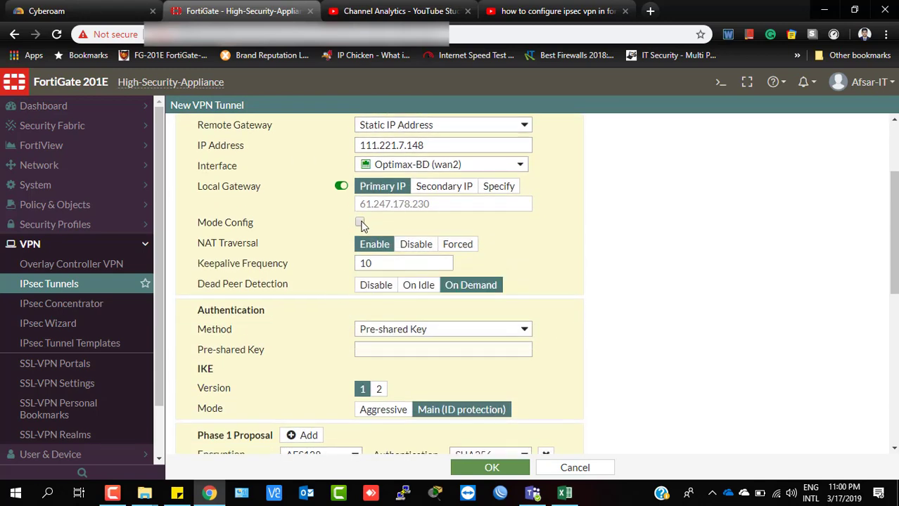
pyautogui.click(359, 223)
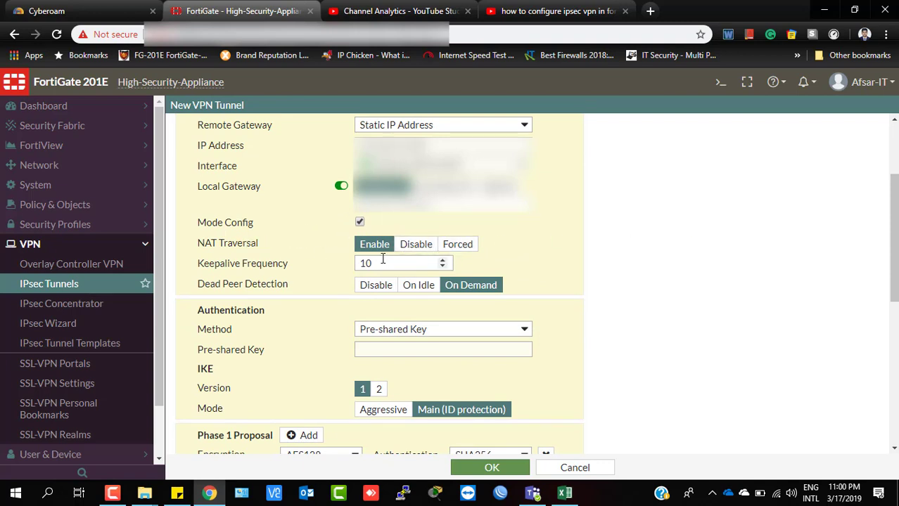
pyautogui.click(416, 244)
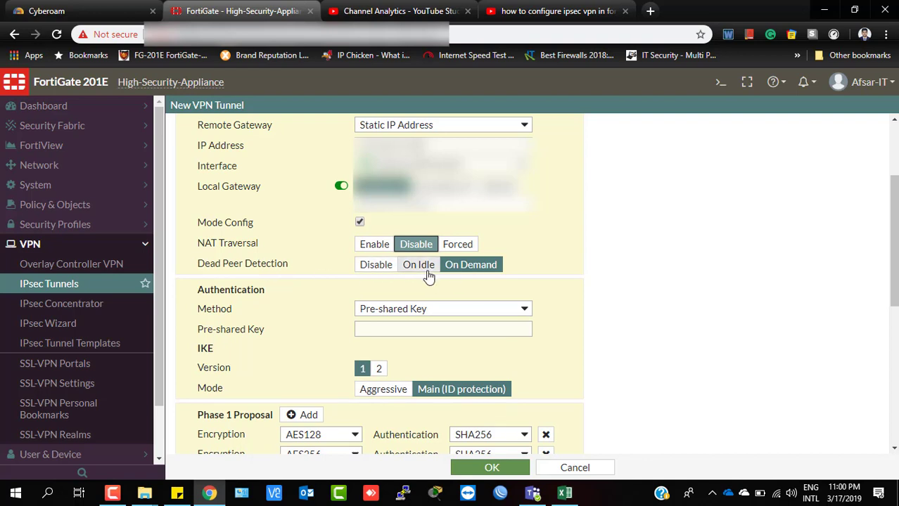
pyautogui.click(426, 328)
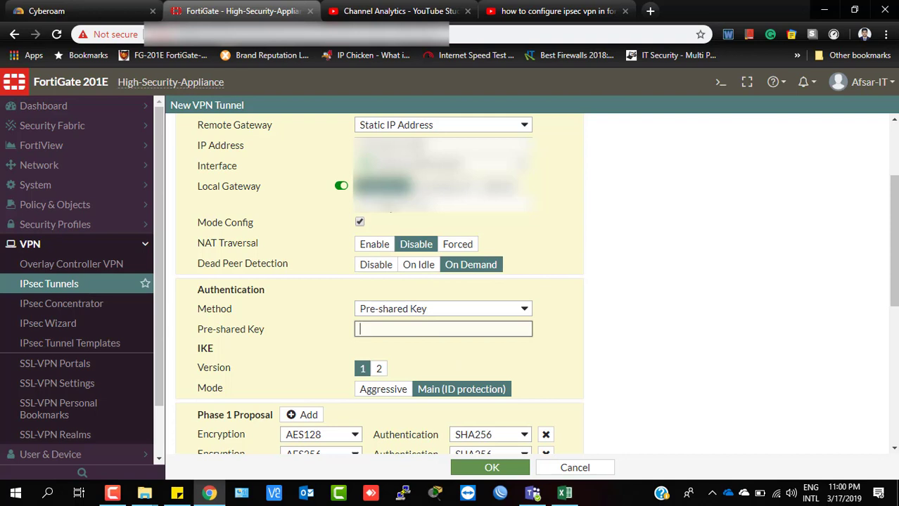
pyautogui.click(444, 310)
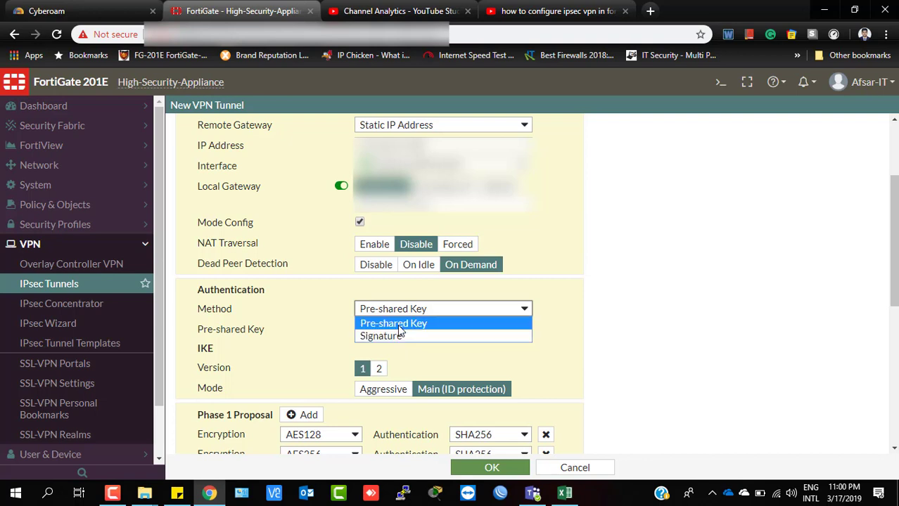
pyautogui.click(397, 324)
pyautogui.click(382, 329)
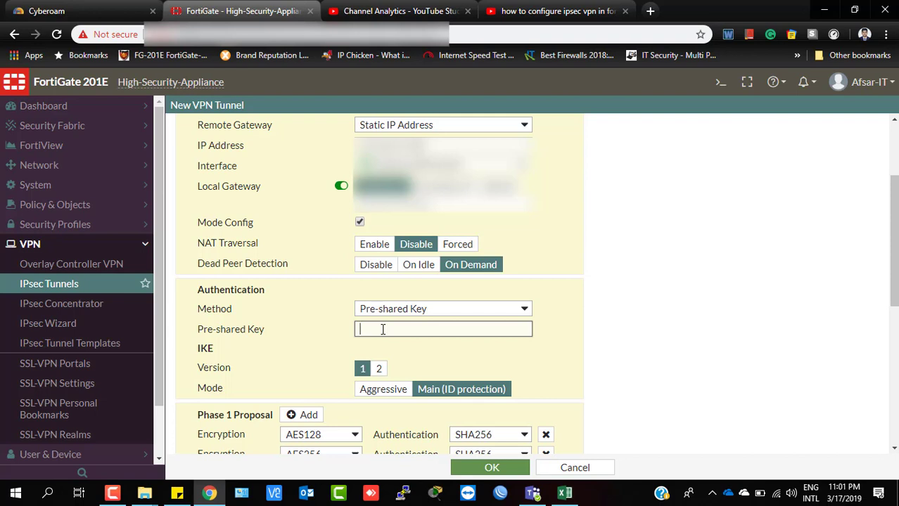
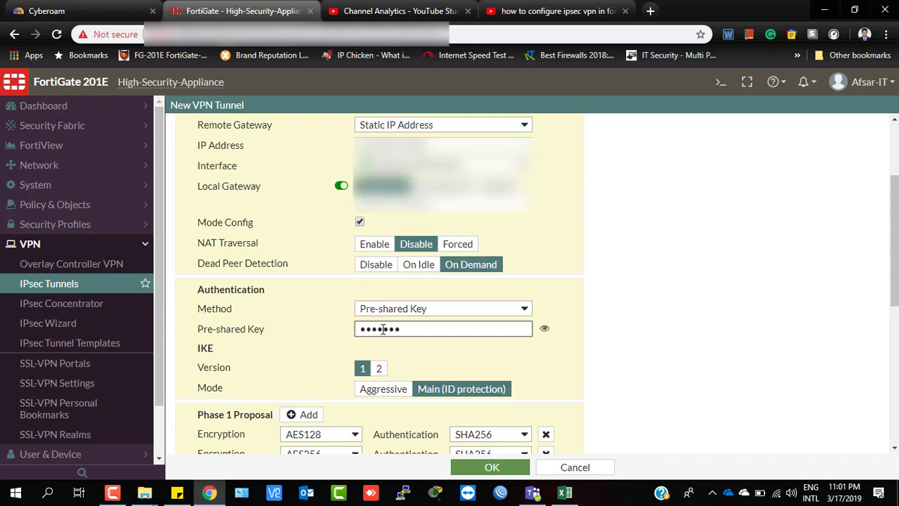
# Enter the tunnel's pre-shared key and reveal it to verify the value.
pyautogui.click(544, 328)
pyautogui.moveTo(446, 333); pyautogui.dragTo(301, 345)
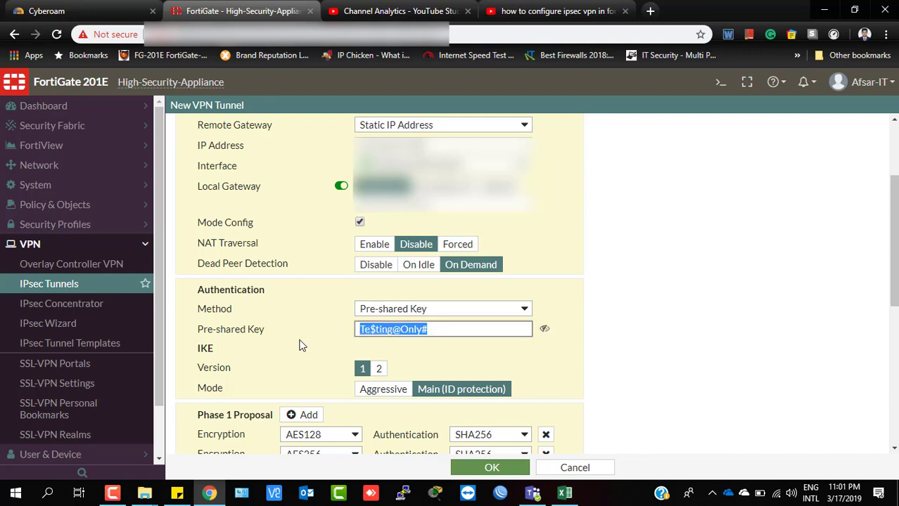
pyautogui.click(441, 328)
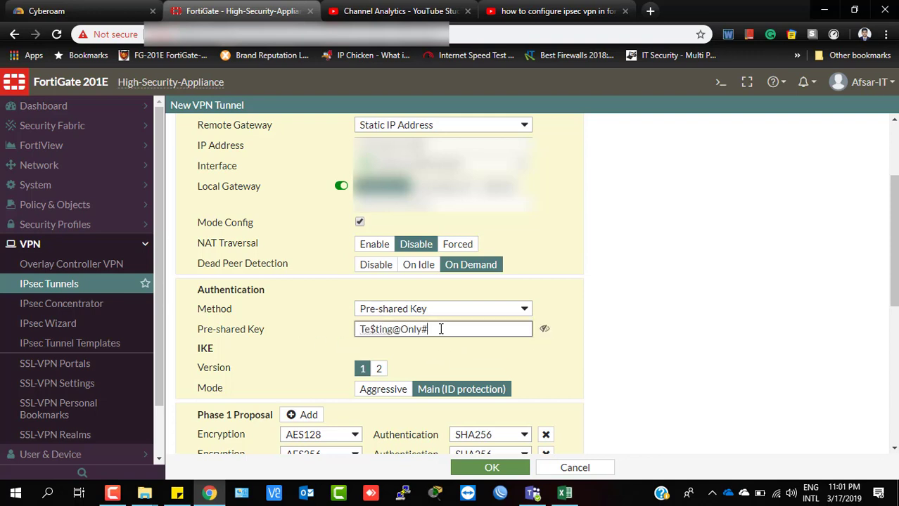
pyautogui.moveTo(390, 335); pyautogui.dragTo(274, 338)
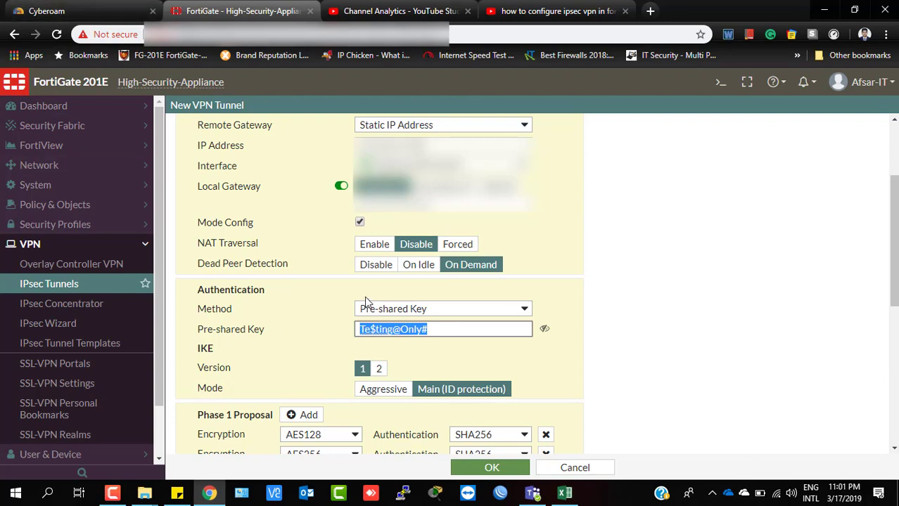
# Scroll down to the Phase 2 selector IPSec_With_OSG2 with 0.0.0.0/0.0.0.0 addresses.
pyautogui.scroll(-2, 503, 400)
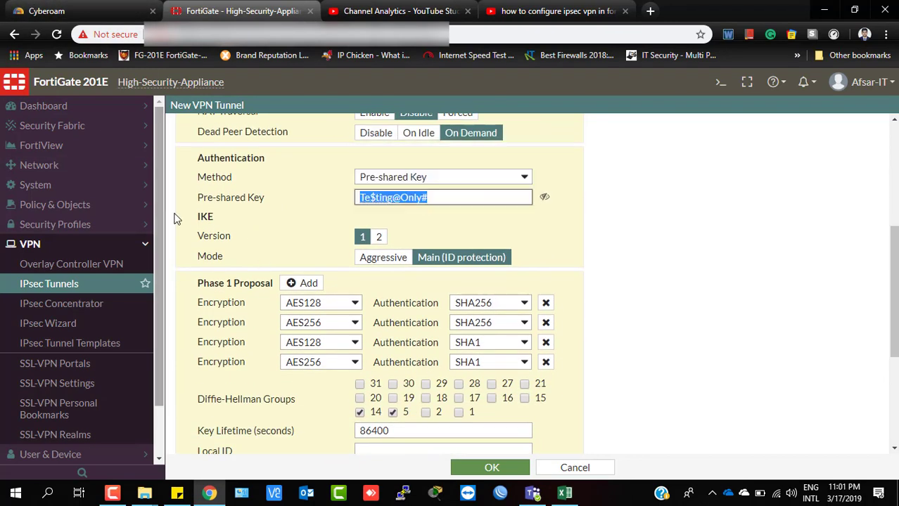
pyautogui.moveTo(197, 213); pyautogui.dragTo(226, 226)
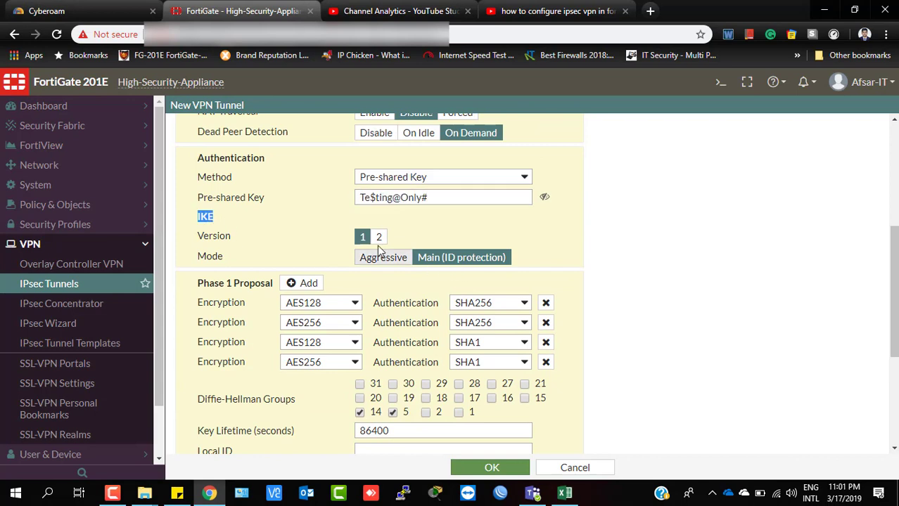
pyautogui.click(228, 222)
pyautogui.moveTo(223, 219); pyautogui.dragTo(197, 216)
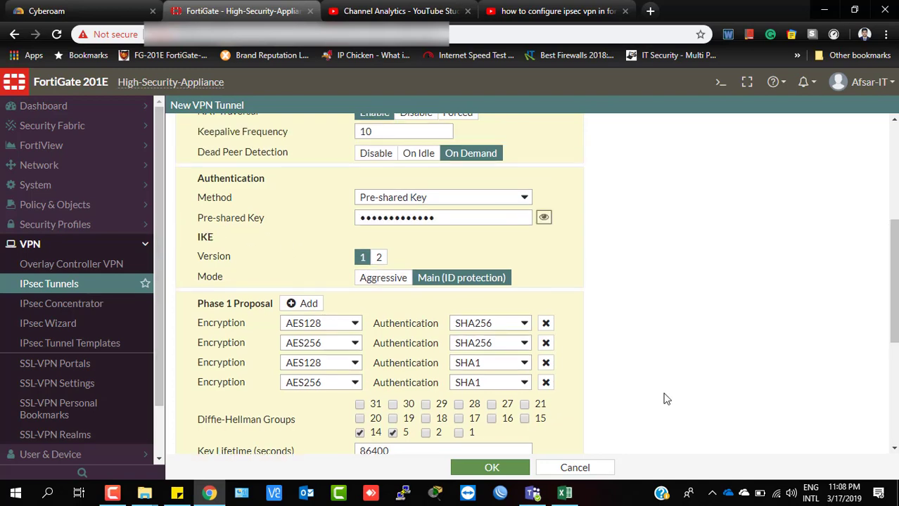
pyautogui.scroll(-3, 458, 239)
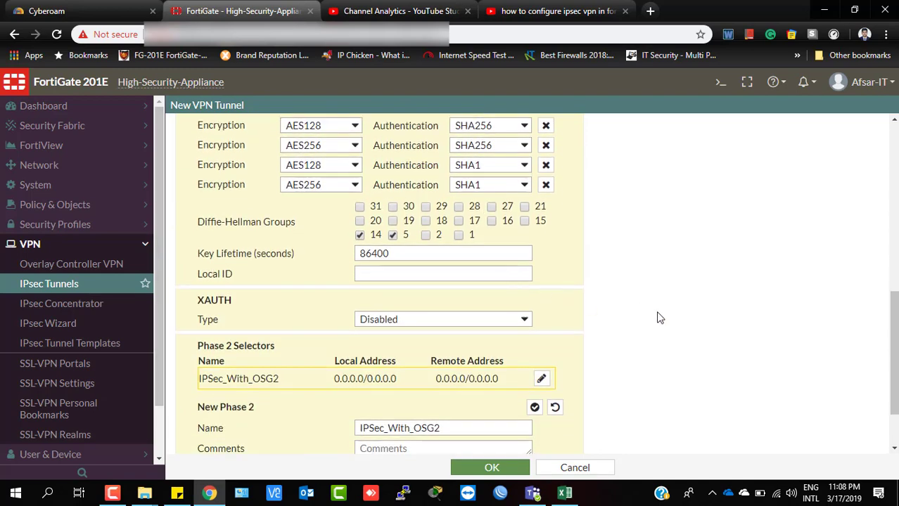
# Replace the IPSec_With_OSG2 local address with 172.25.0.0/255.255.224.0 and enter remote 10.10.0.0/255.255.252.0.
pyautogui.scroll(-1, 669, 337)
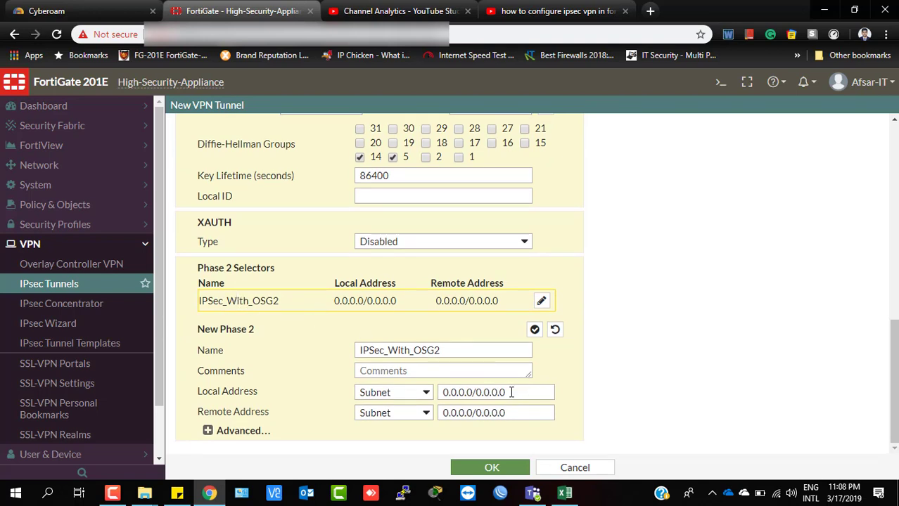
pyautogui.click(513, 393)
pyautogui.moveTo(513, 392); pyautogui.dragTo(403, 396)
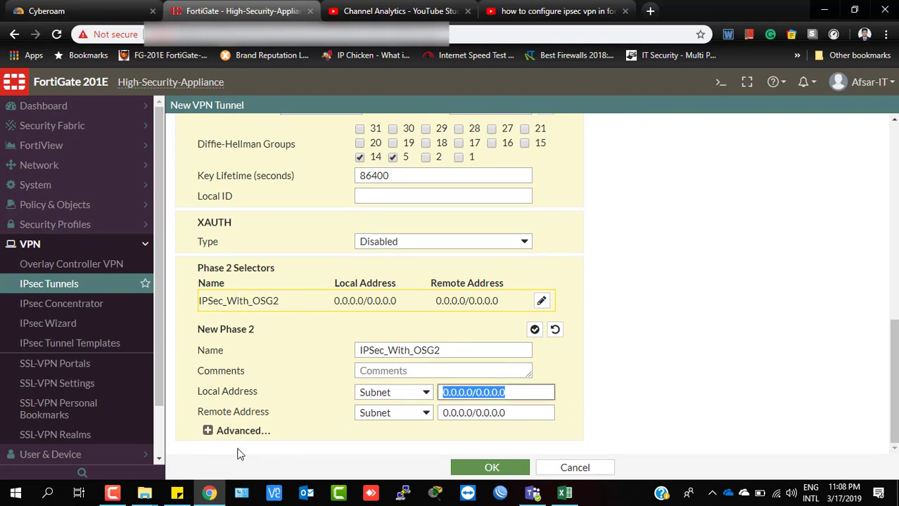
pyautogui.click(523, 396)
pyautogui.moveTo(524, 396); pyautogui.dragTo(378, 395)
pyautogui.write('172.25.')
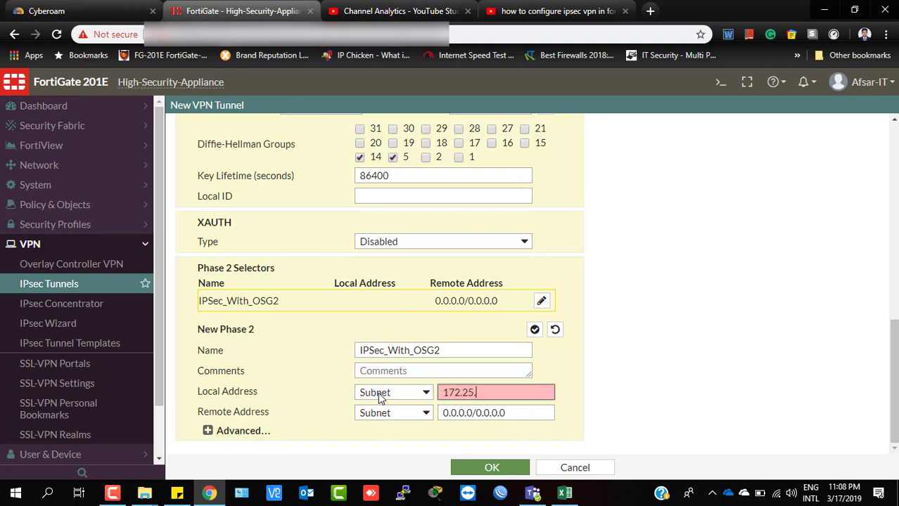
pyautogui.write('0.0/2')
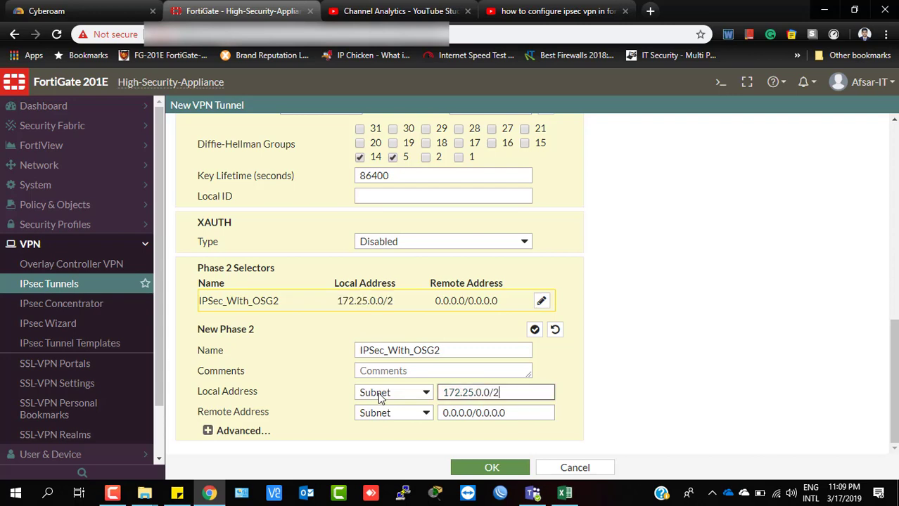
pyautogui.write('55.255.22')
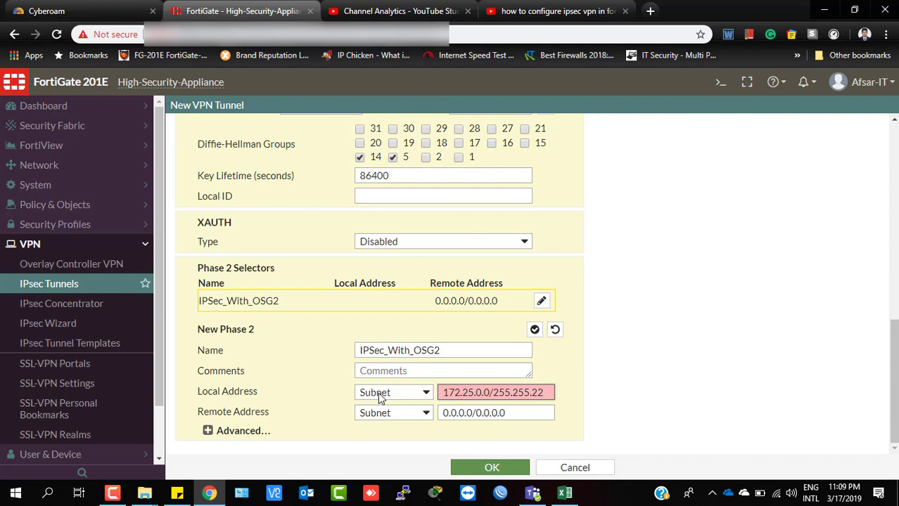
pyautogui.write('4.0')
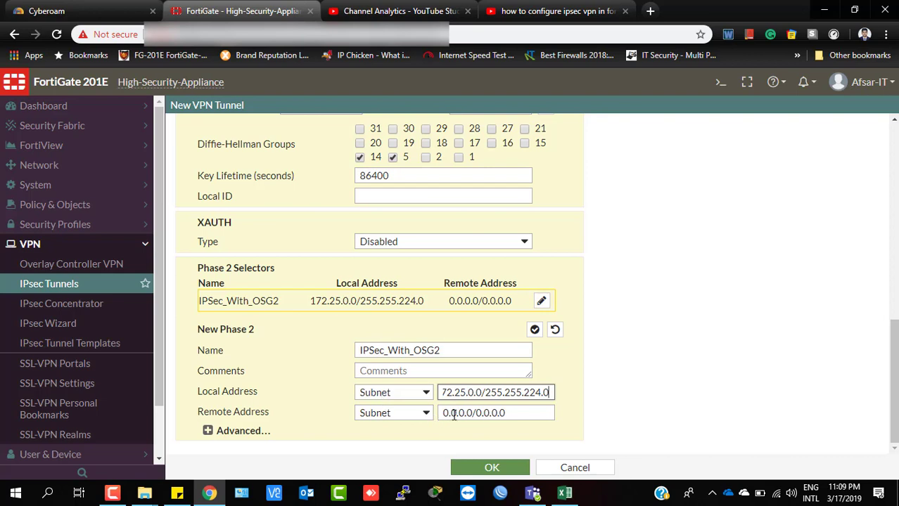
pyautogui.press('Tab')
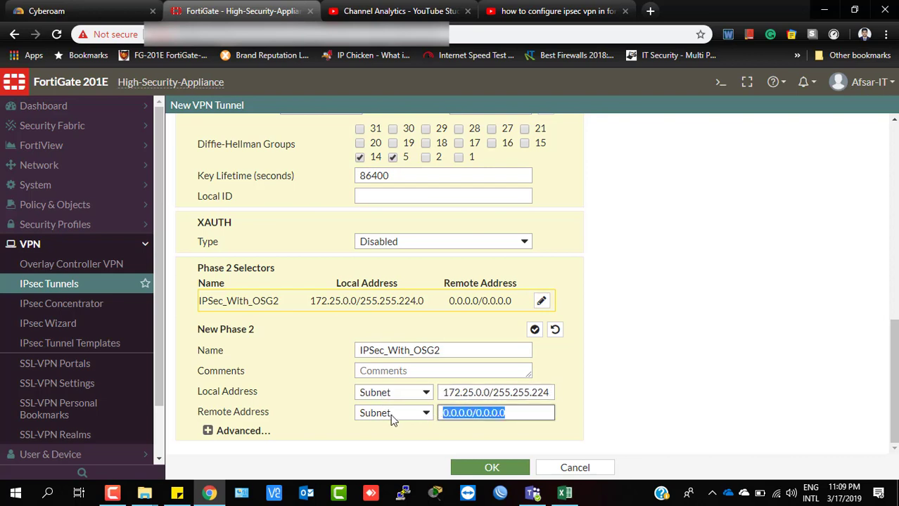
pyautogui.write('10.10.')
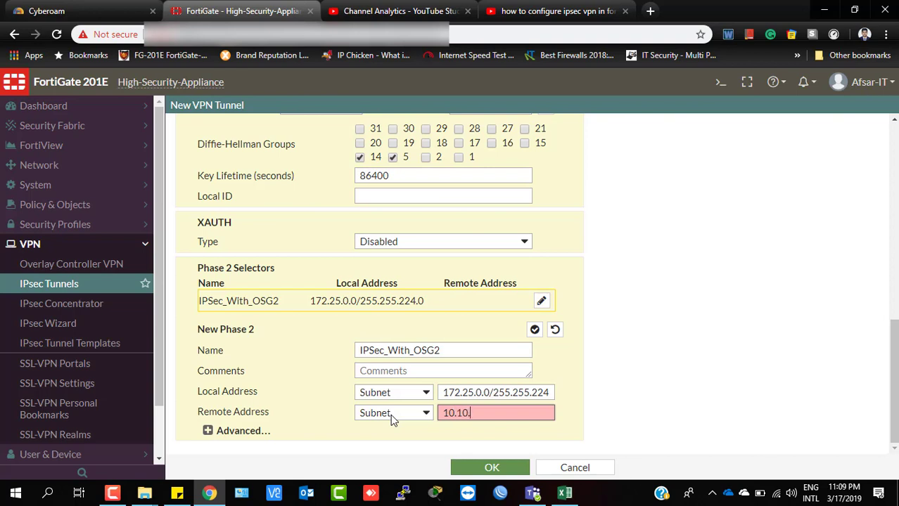
pyautogui.write('0.0')
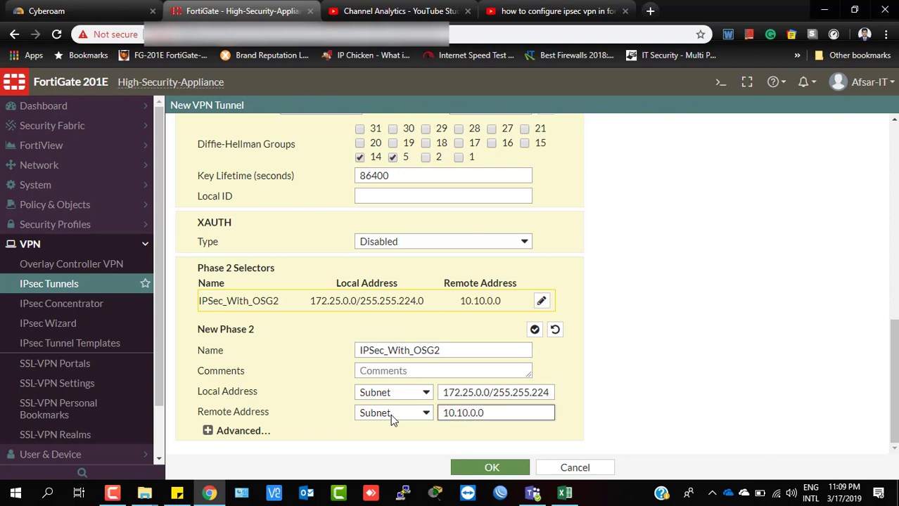
pyautogui.write('/255.2')
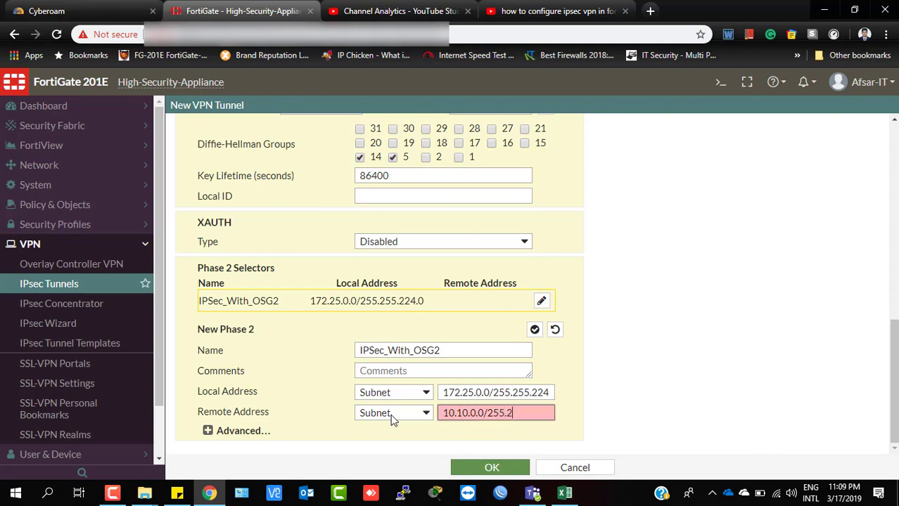
pyautogui.write('55.255')
pyautogui.press('BackSpace')
pyautogui.write('252.0')
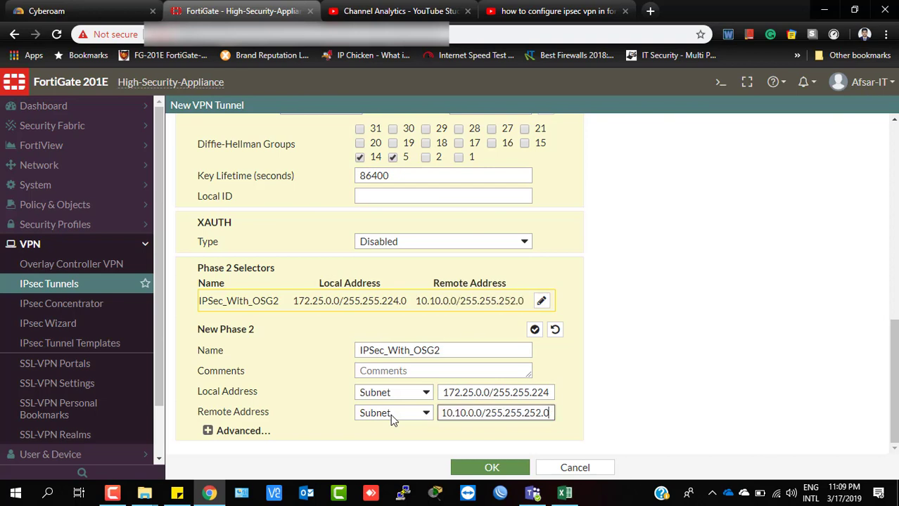
pyautogui.scroll(3, 388, 336)
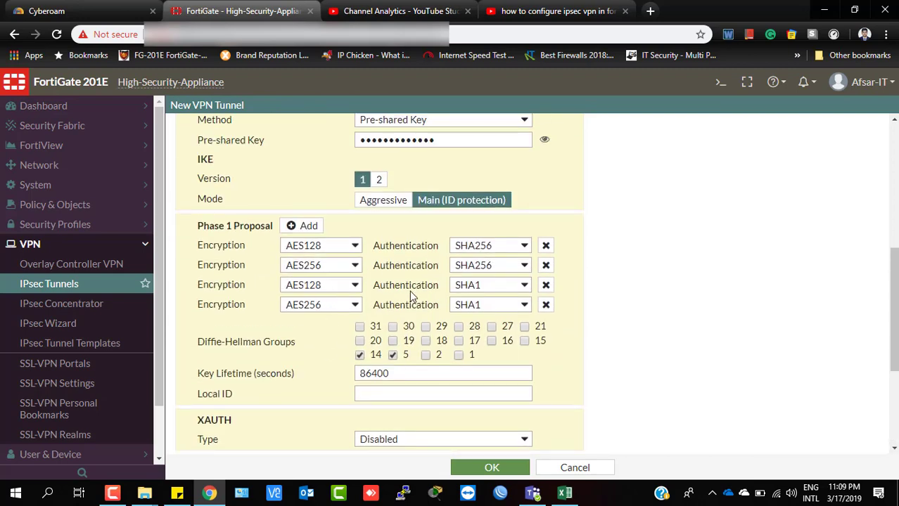
# Keep AES128/SHA256 as the first Phase 1 proposal and change the second's encryption to AES192.
pyautogui.click(354, 246)
pyautogui.click(353, 246)
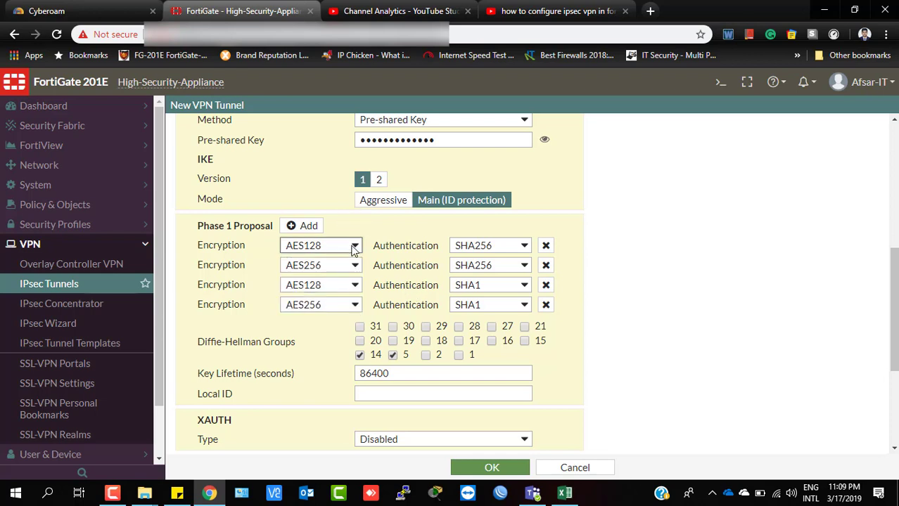
pyautogui.click(353, 246)
pyautogui.click(354, 248)
pyautogui.click(512, 250)
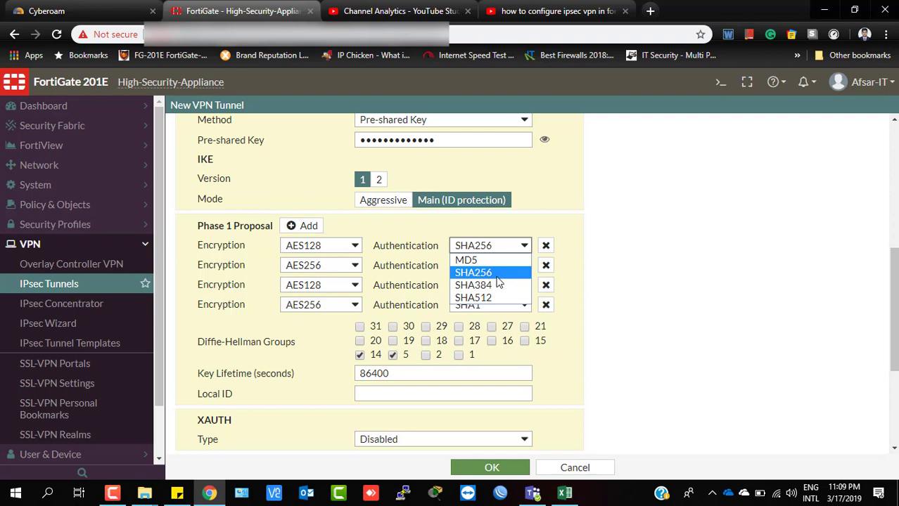
pyautogui.click(496, 278)
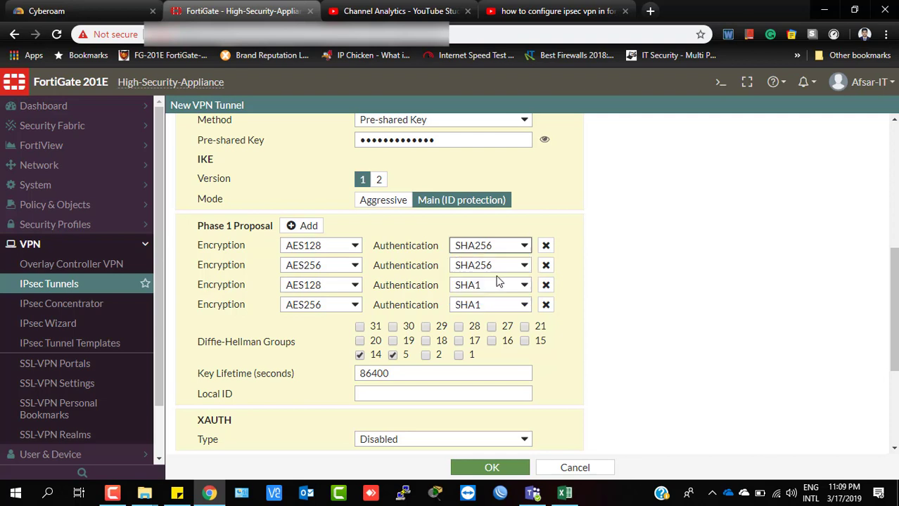
pyautogui.click(325, 269)
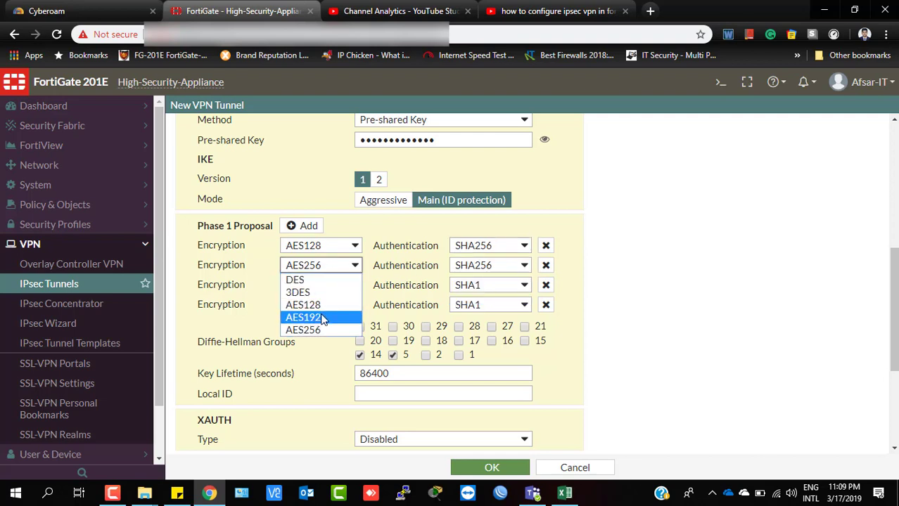
pyautogui.click(322, 319)
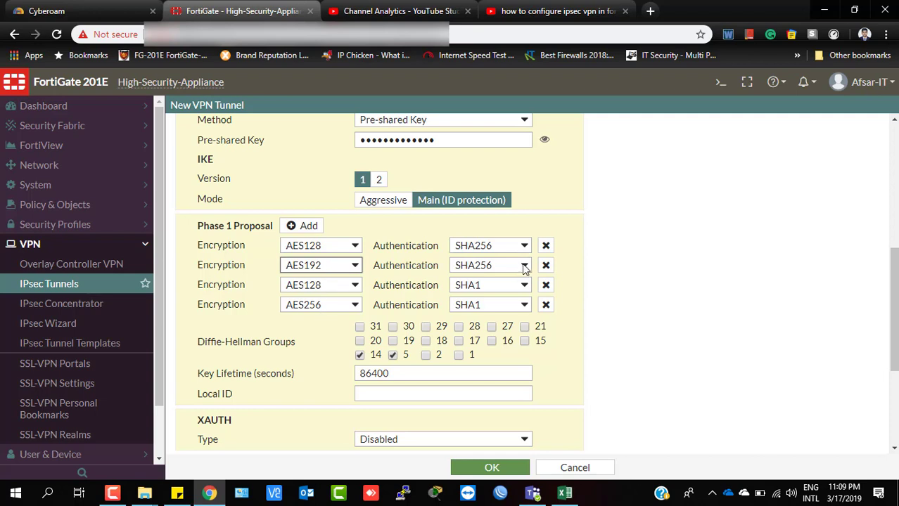
# Set the third Phase 1 proposal to 3DES/MD5 and remove the AES256/SHA1 pair.
pyautogui.click(355, 288)
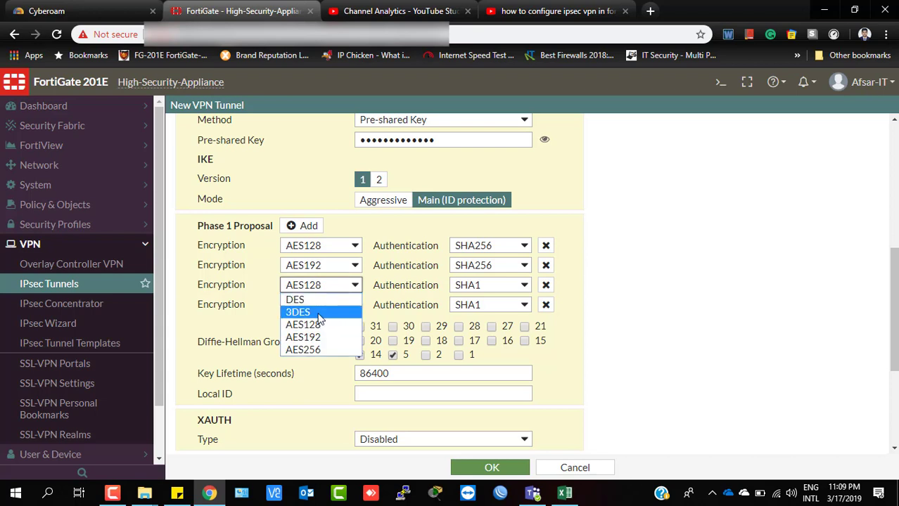
pyautogui.click(319, 318)
pyautogui.click(511, 289)
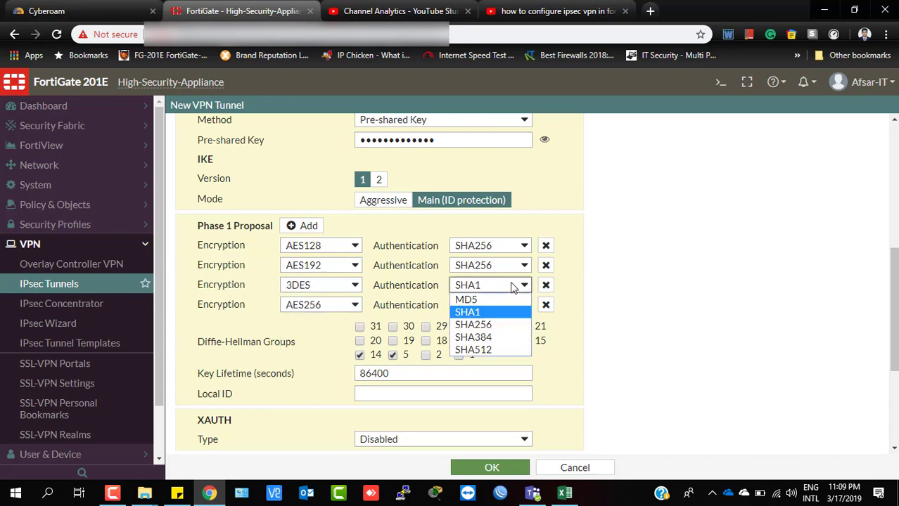
pyautogui.click(467, 300)
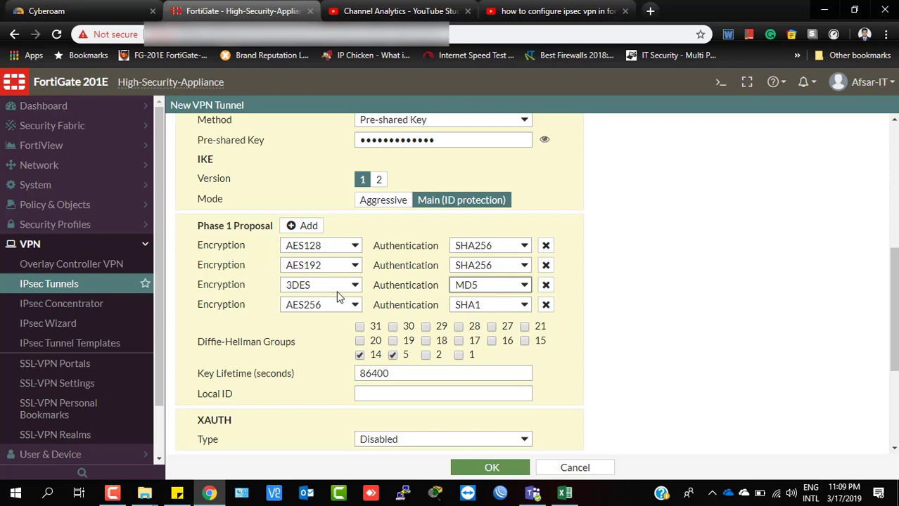
pyautogui.click(546, 305)
pyautogui.scroll(-3, 675, 311)
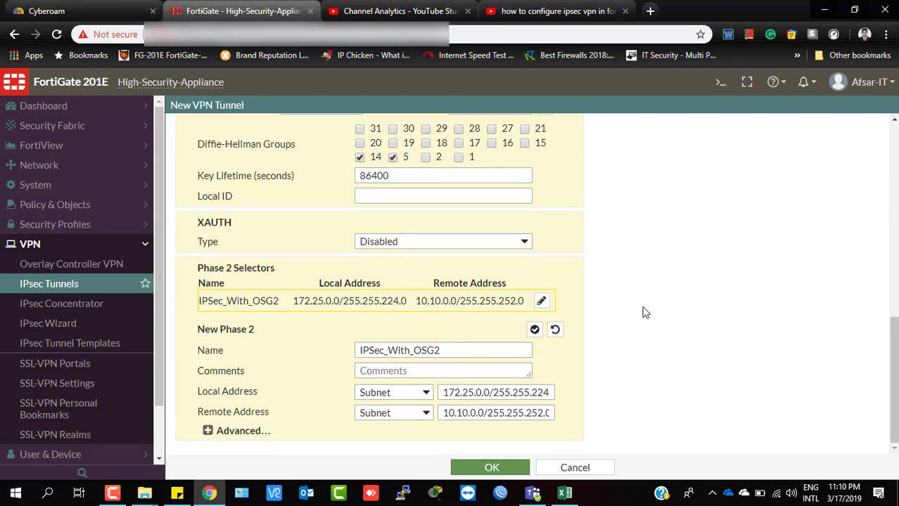
# Review the Phase 1 key lifetime of 86400 seconds.
pyautogui.scroll(2, 598, 331)
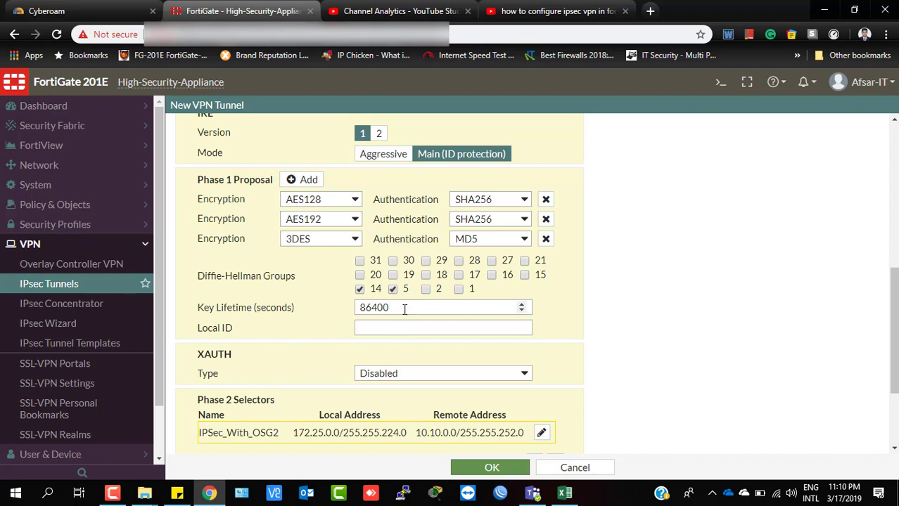
pyautogui.moveTo(405, 309); pyautogui.dragTo(317, 314)
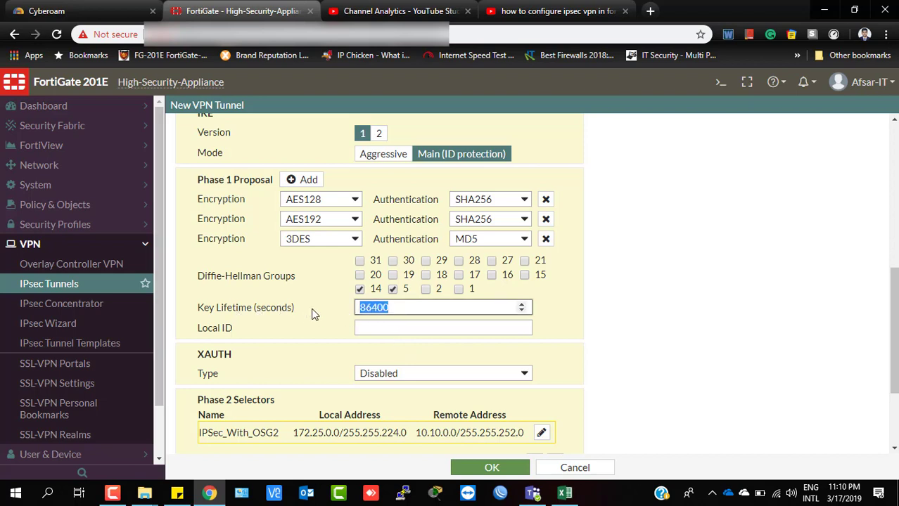
pyautogui.moveTo(403, 309); pyautogui.dragTo(314, 309)
pyautogui.click(411, 308)
# Check the Phase 2 local and remote addresses, then expand the Advanced Phase 2 settings.
pyautogui.scroll(-1, 398, 315)
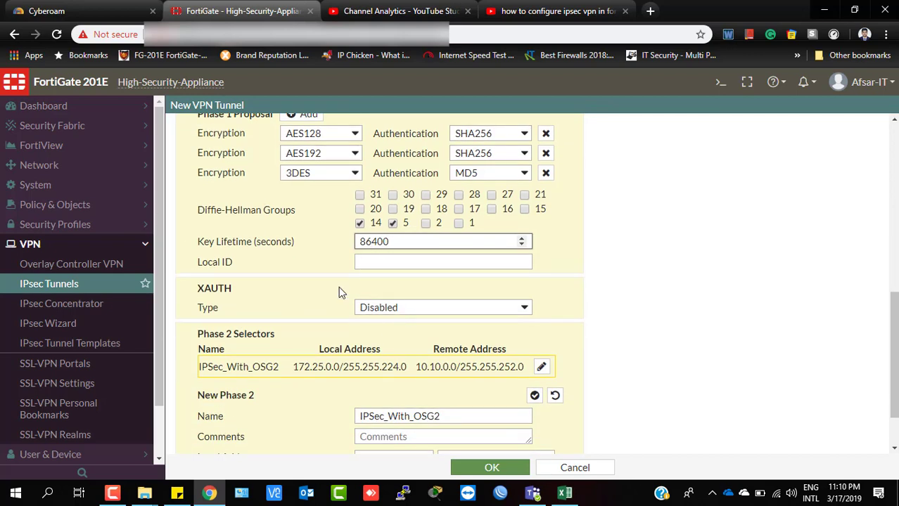
pyautogui.scroll(-1, 404, 300)
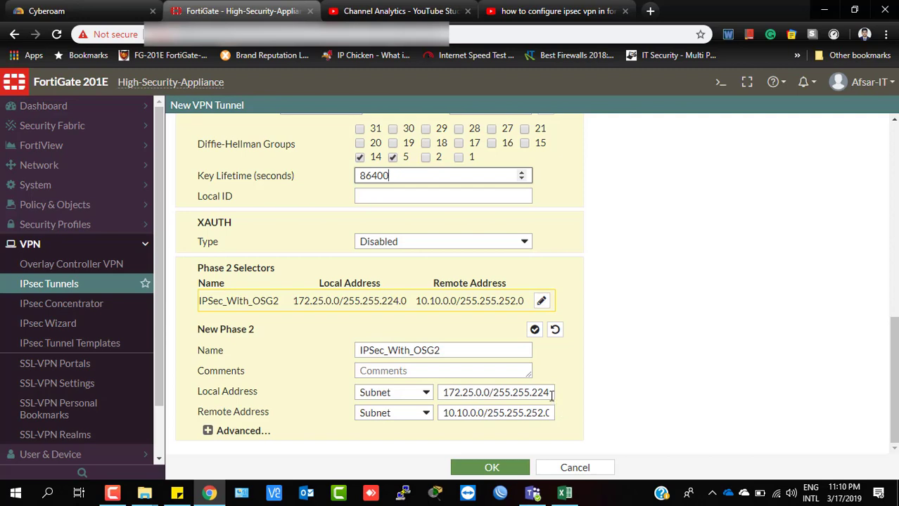
pyautogui.moveTo(550, 393); pyautogui.dragTo(422, 394)
pyautogui.moveTo(535, 411); pyautogui.dragTo(398, 414)
pyautogui.click(208, 431)
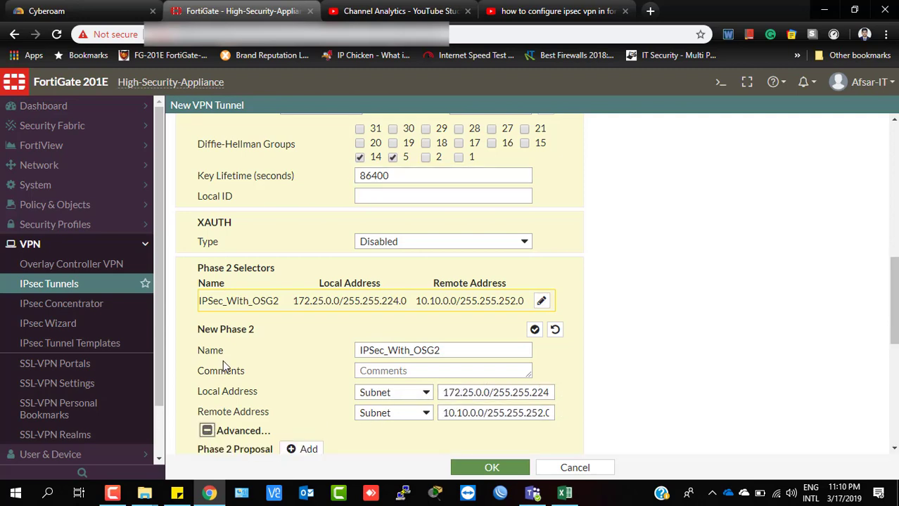
# Make the first Phase 2 proposal AES256/SHA256 and delete all other proposals, including GCM and CHACHA20 rows.
pyautogui.scroll(-3, 294, 419)
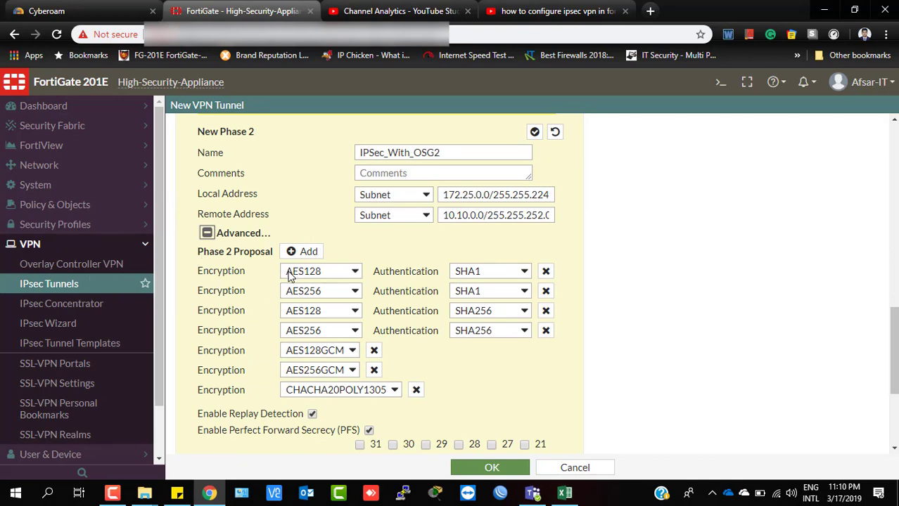
pyautogui.click(345, 277)
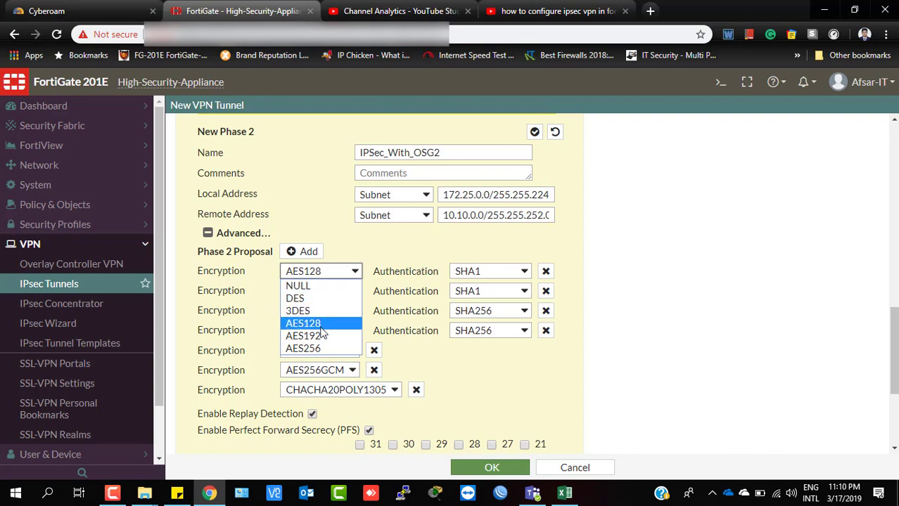
pyautogui.click(314, 349)
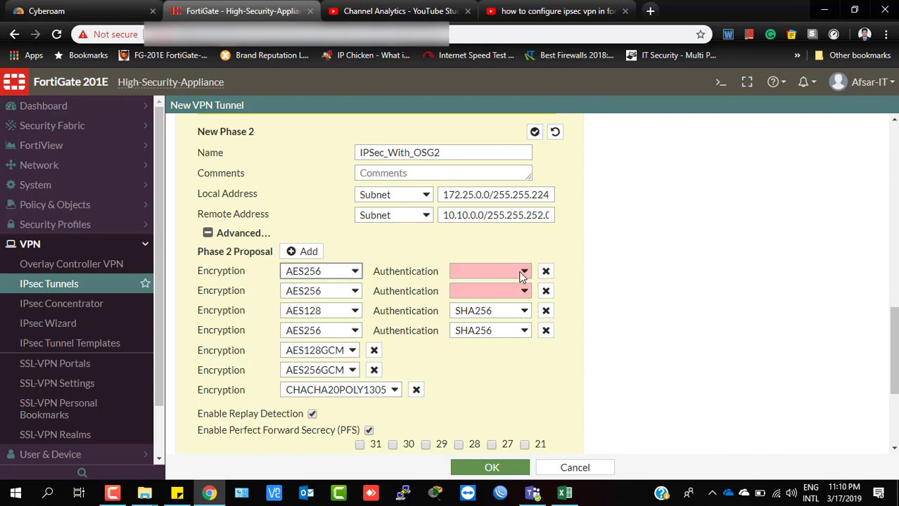
pyautogui.click(524, 271)
pyautogui.click(531, 295)
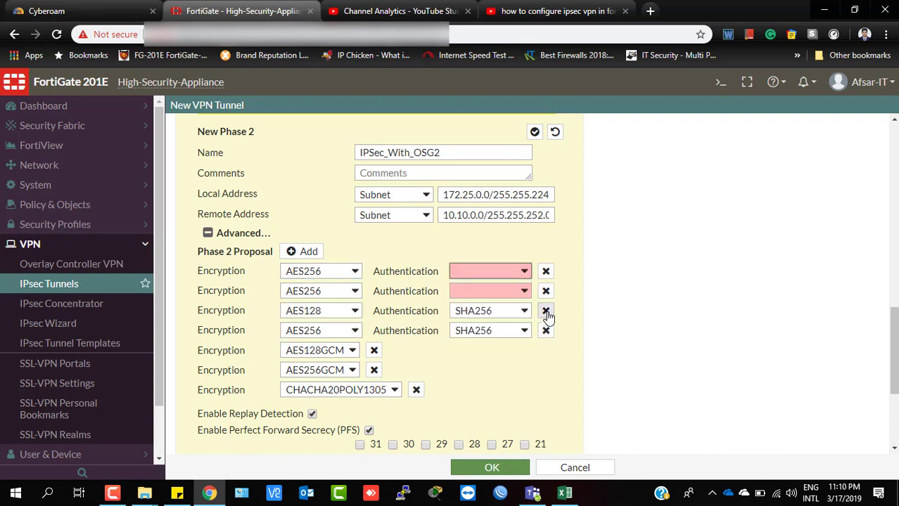
pyautogui.click(546, 311)
pyautogui.click(546, 313)
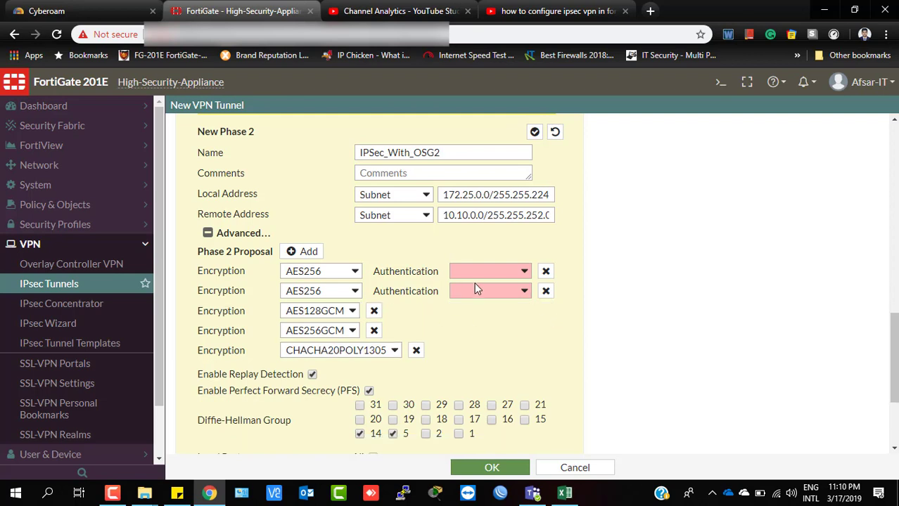
pyautogui.click(546, 292)
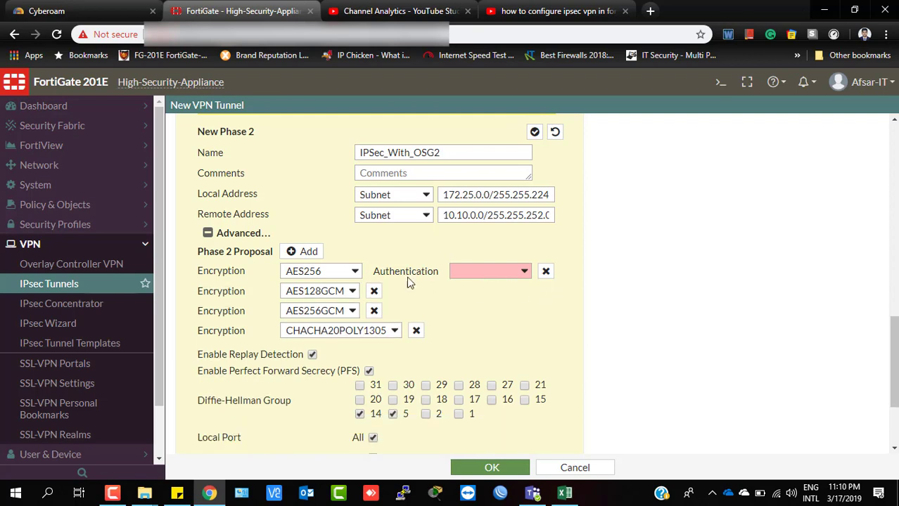
pyautogui.click(526, 274)
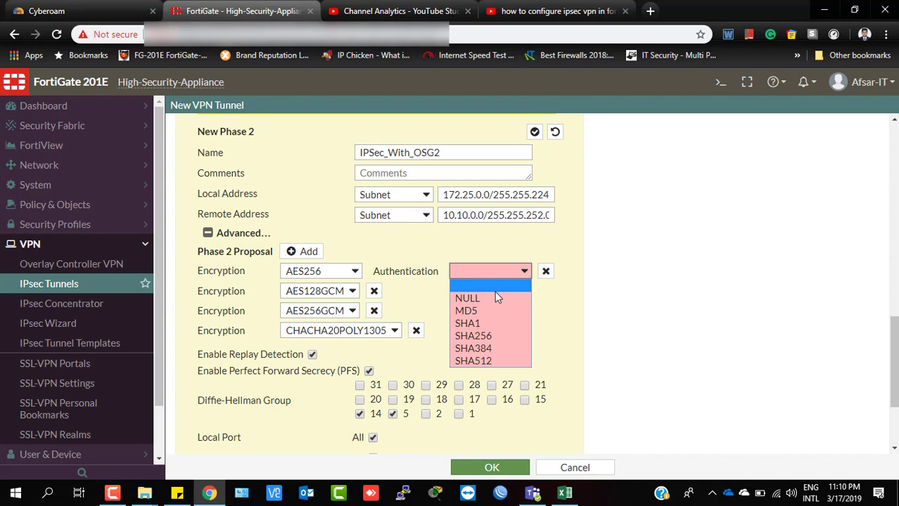
pyautogui.click(485, 337)
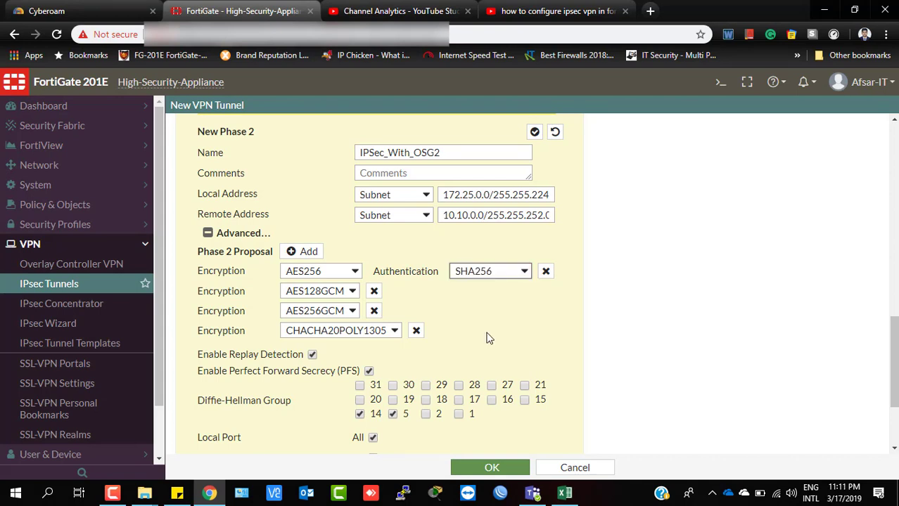
pyautogui.click(374, 292)
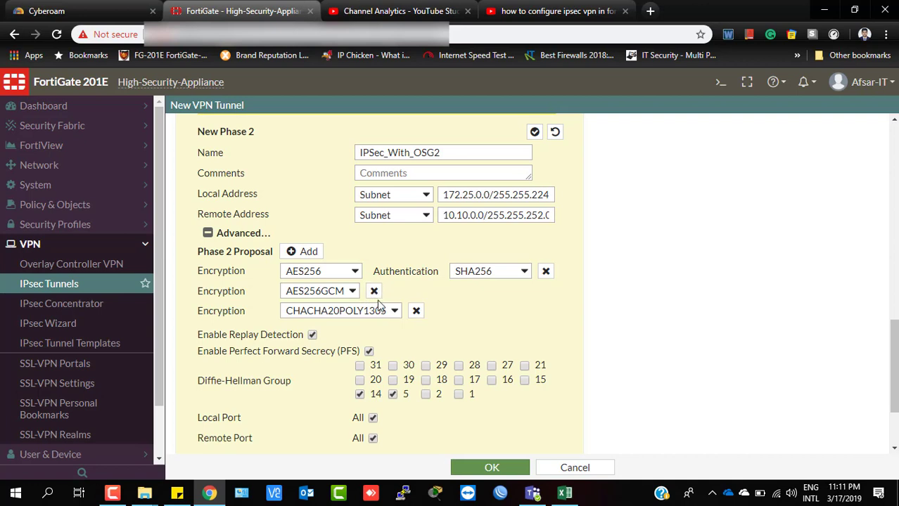
pyautogui.click(374, 291)
pyautogui.click(415, 291)
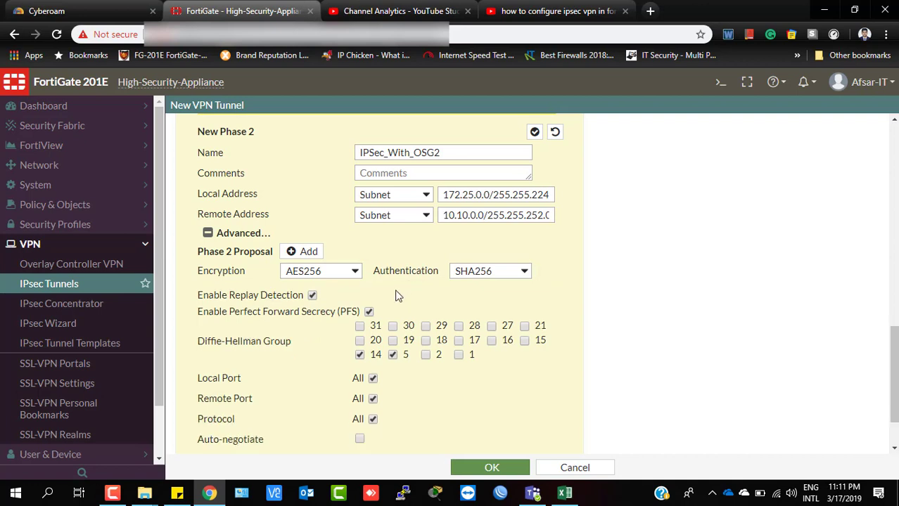
# Add a second Phase 2 proposal with AES192 encryption and MD5 authentication.
pyautogui.click(298, 255)
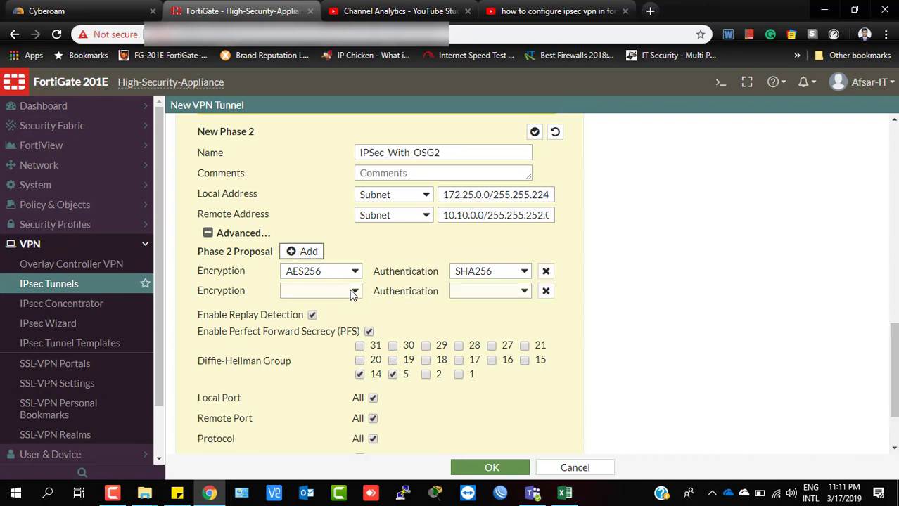
pyautogui.click(353, 294)
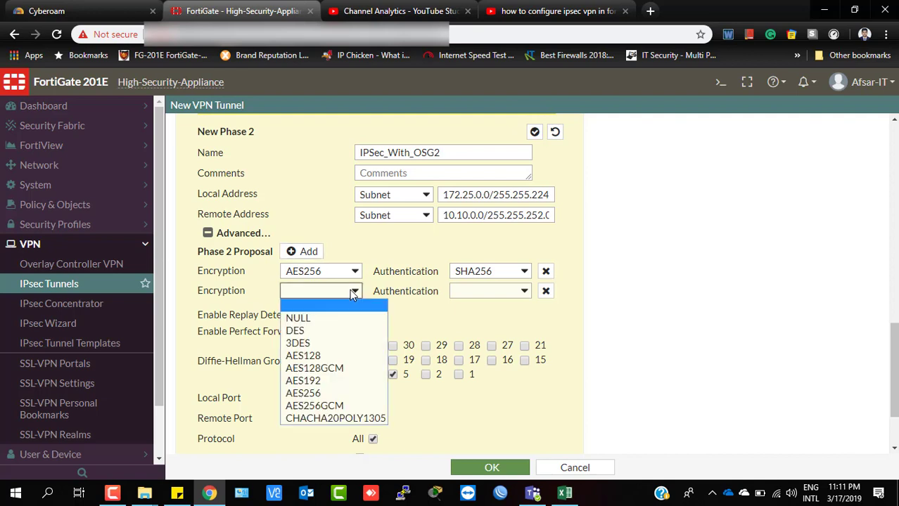
pyautogui.click(340, 386)
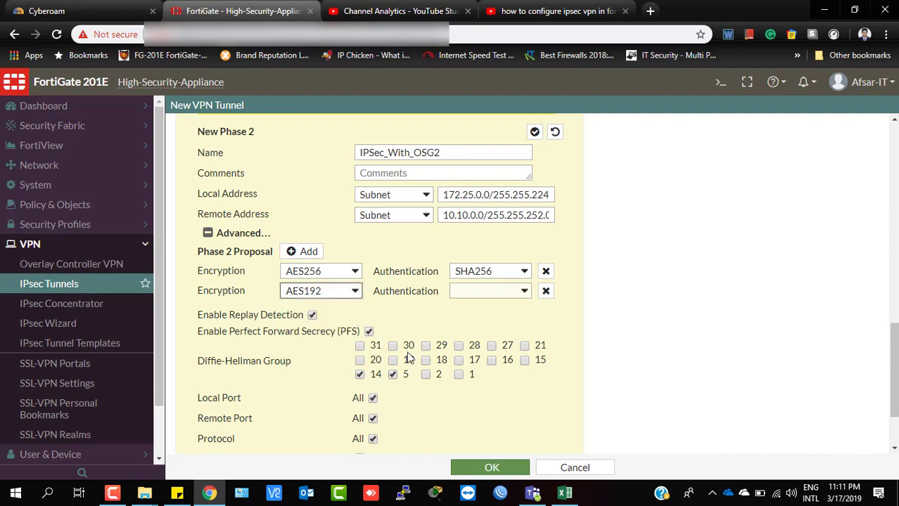
pyautogui.click(525, 293)
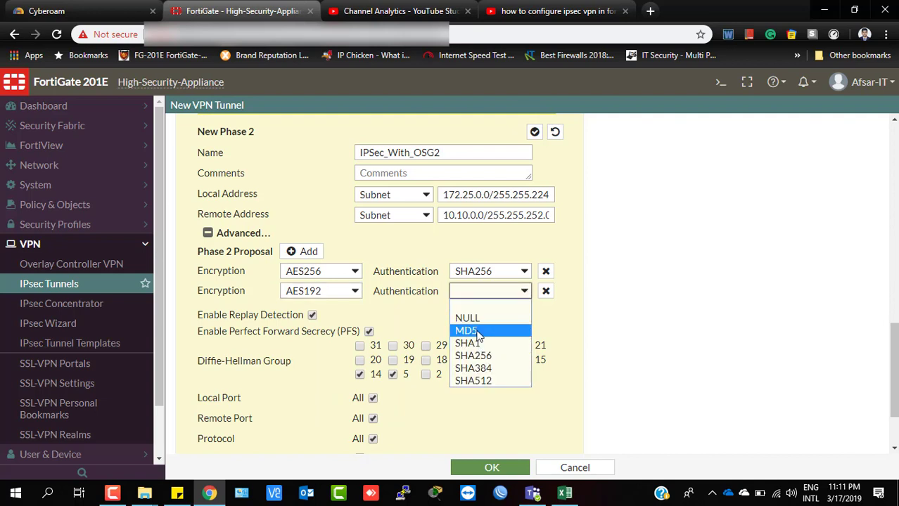
pyautogui.click(478, 329)
# Add a third Phase 2 proposal with DES encryption and MD5 authentication.
pyautogui.click(310, 252)
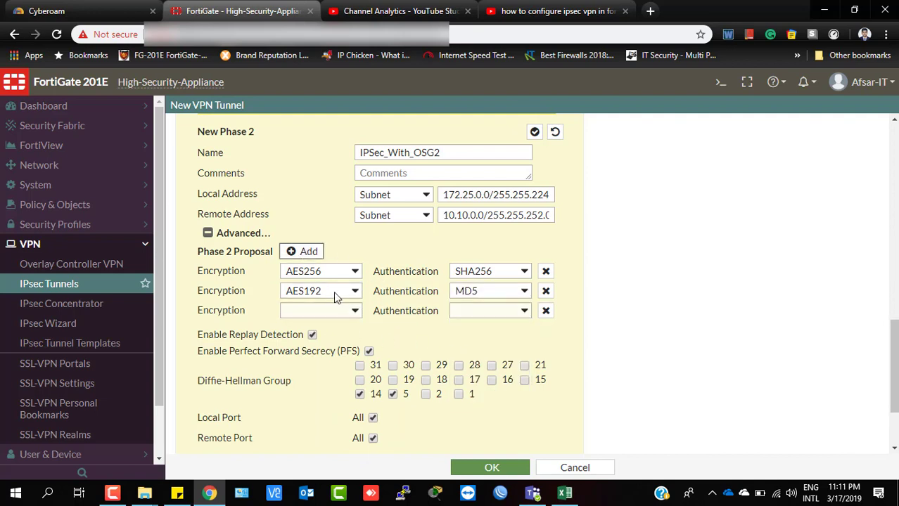
pyautogui.click(348, 312)
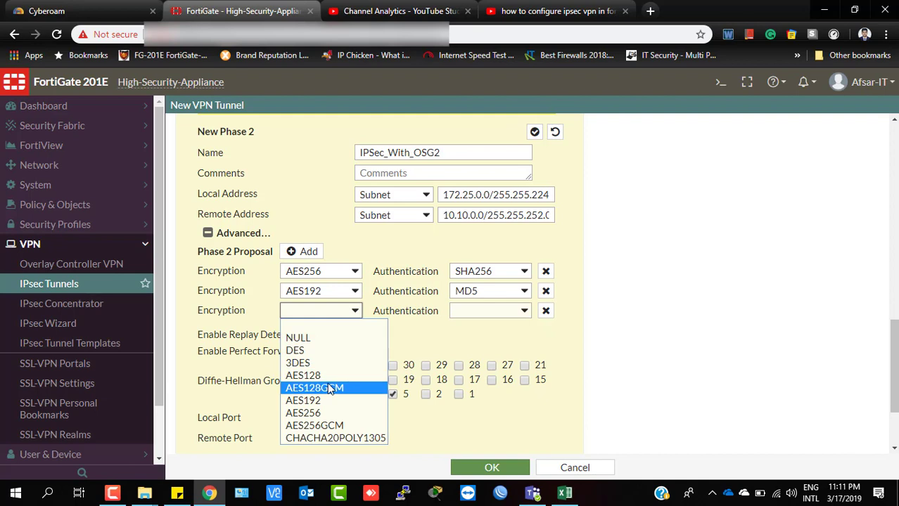
pyautogui.click(311, 352)
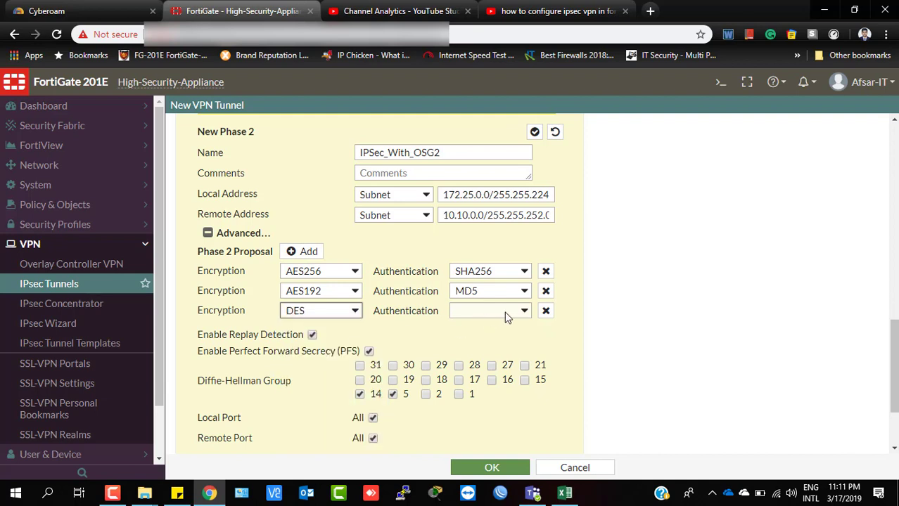
pyautogui.click(509, 314)
pyautogui.click(493, 348)
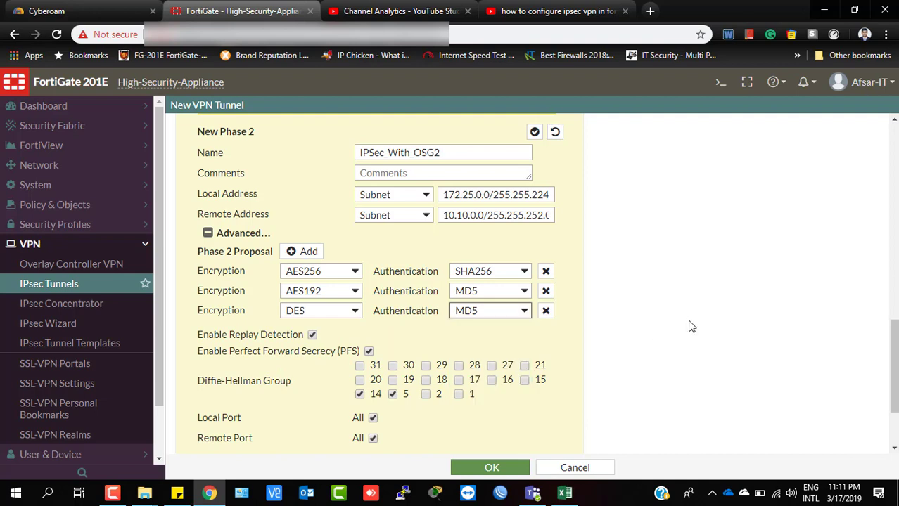
pyautogui.scroll(-1, 689, 326)
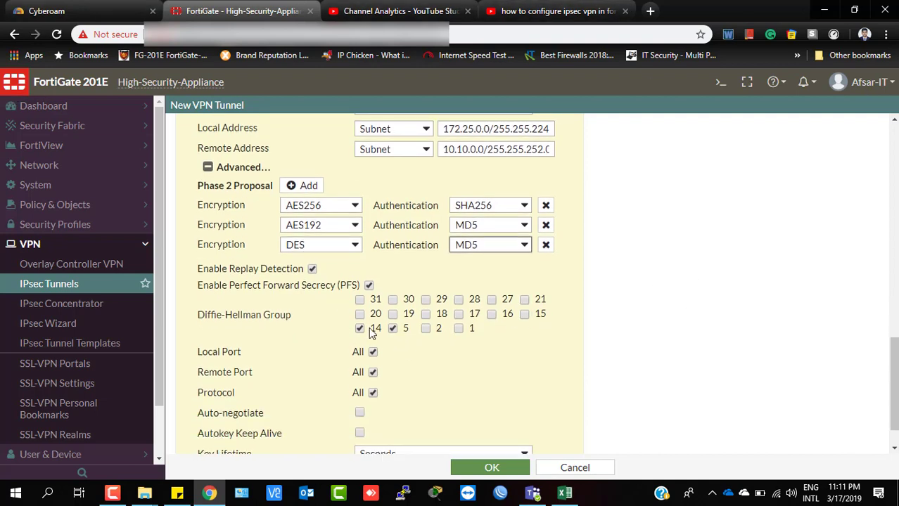
# Tick Auto-negotiate in the Phase 2 advanced settings.
pyautogui.scroll(3, 404, 225)
pyautogui.scroll(2, 398, 276)
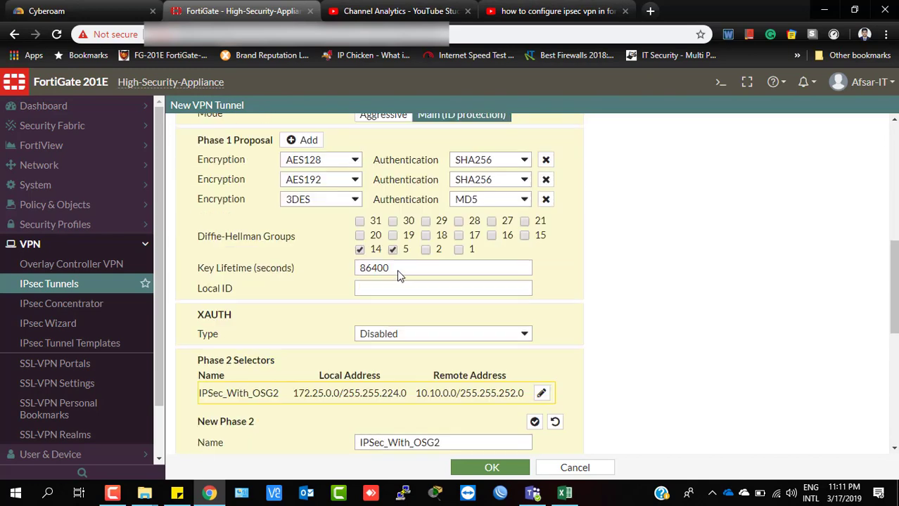
pyautogui.scroll(1, 396, 274)
pyautogui.scroll(-2, 448, 346)
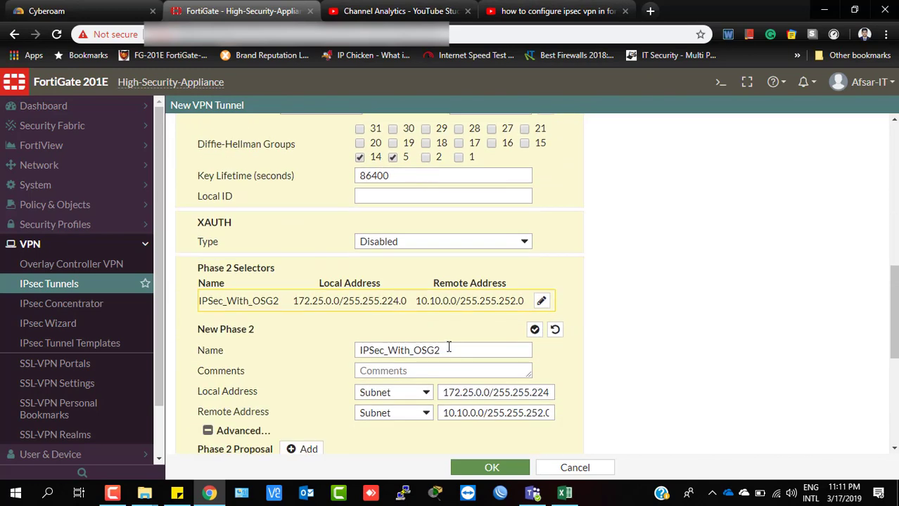
pyautogui.scroll(-2, 448, 347)
pyautogui.scroll(-3, 425, 348)
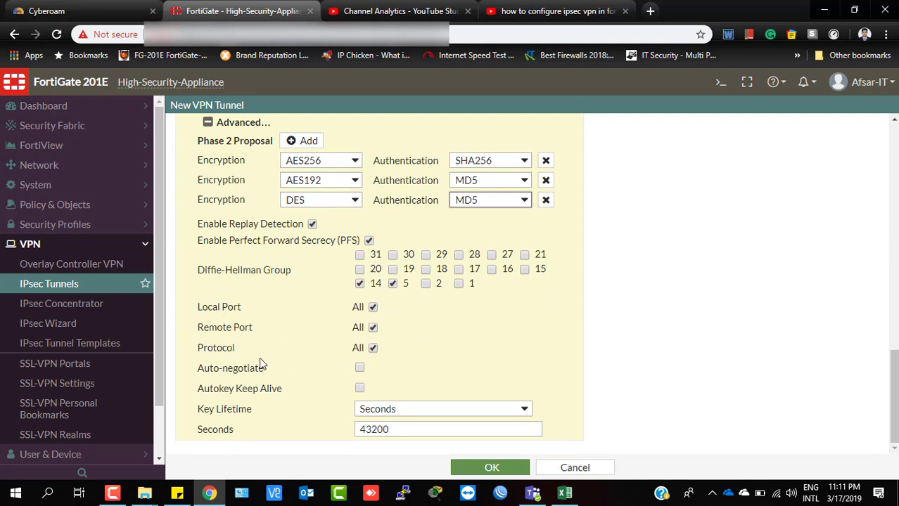
pyautogui.click(360, 367)
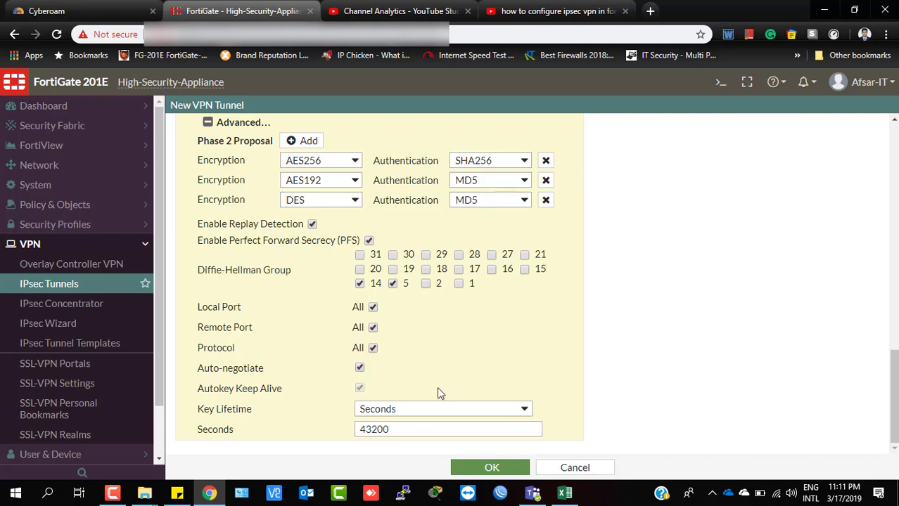
# Change the Phase 2 key lifetime from 43200 to 86400 seconds.
pyautogui.moveTo(473, 427); pyautogui.dragTo(246, 438)
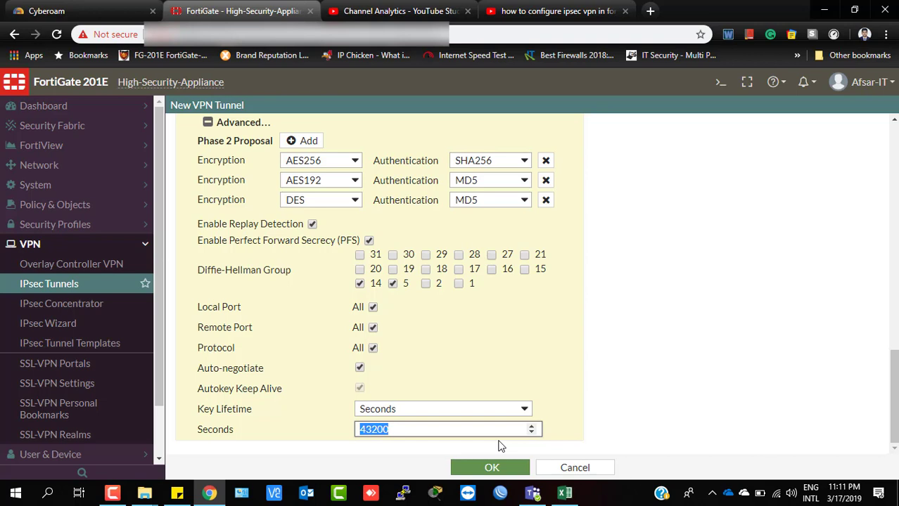
pyautogui.write('86')
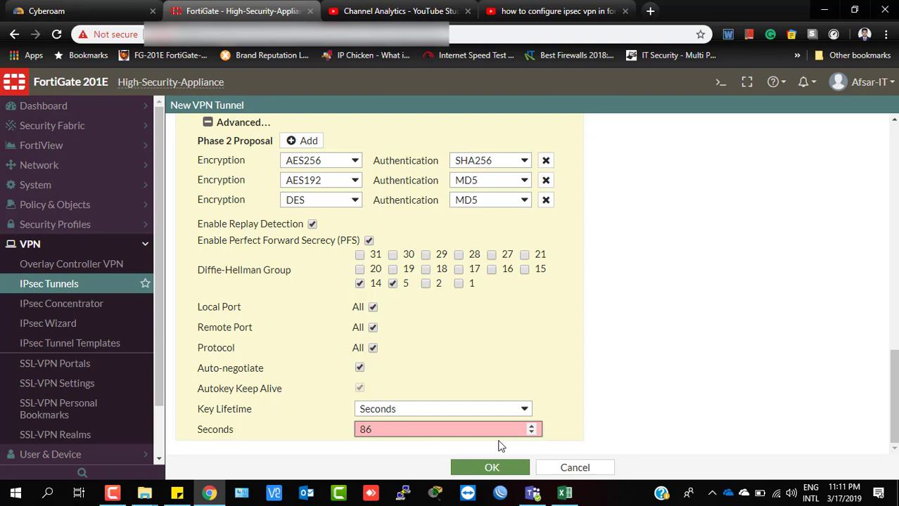
pyautogui.write('400')
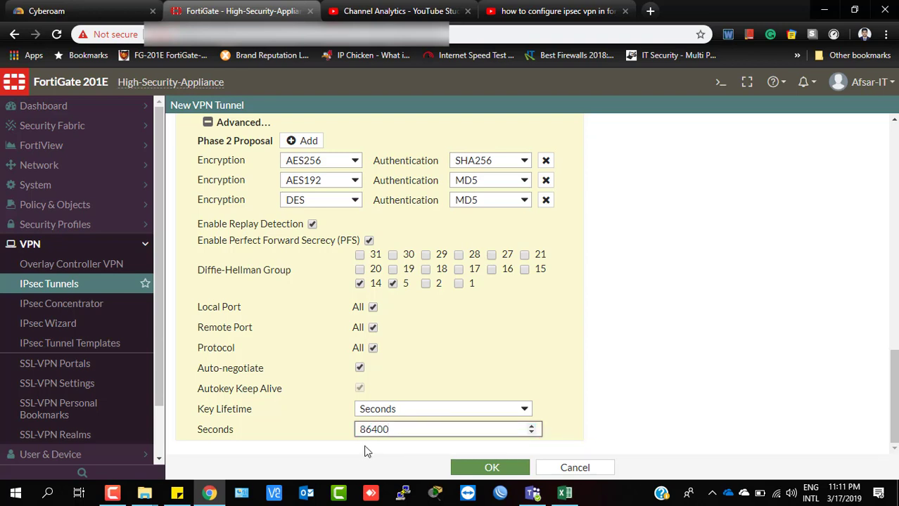
pyautogui.moveTo(401, 429); pyautogui.dragTo(305, 434)
pyautogui.scroll(10, 428, 334)
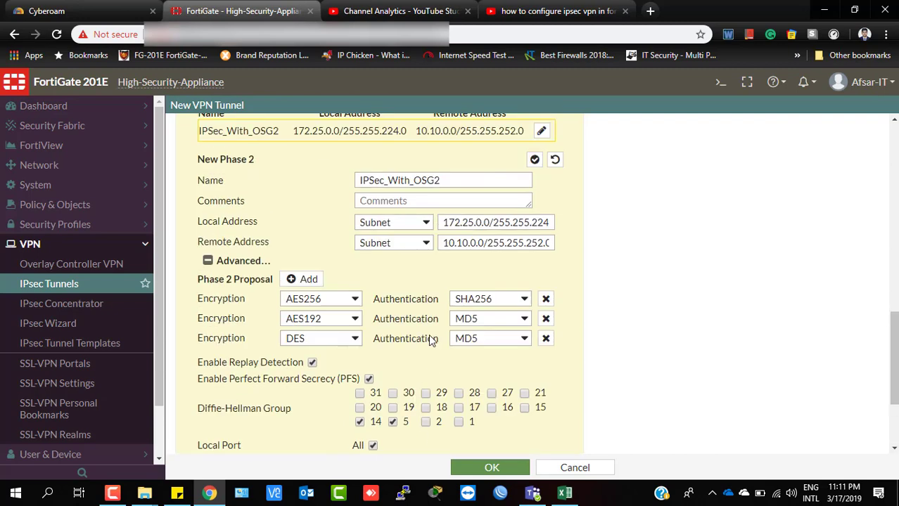
pyautogui.scroll(1, 429, 338)
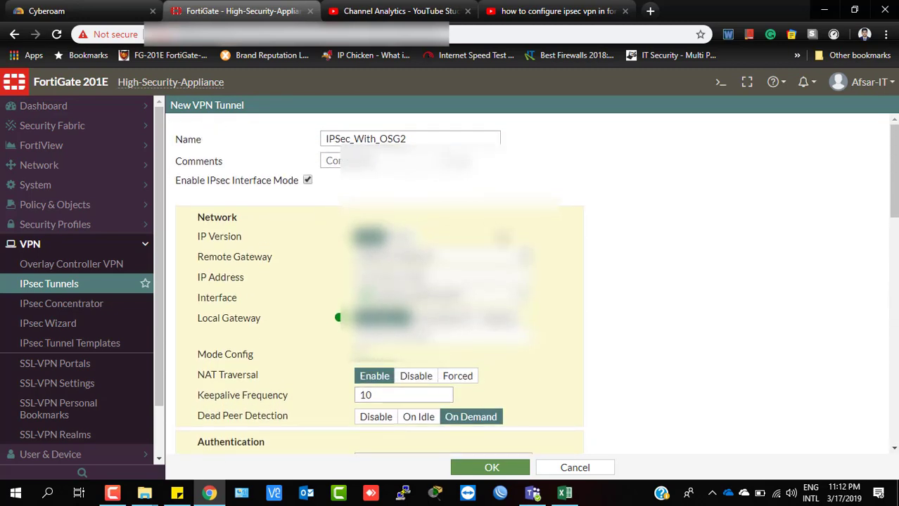
pyautogui.moveTo(417, 139); pyautogui.dragTo(255, 149)
# Review the form: NAT Traversal disabled, Dead Peer Detection On Demand, IKE version 1 Main mode.
pyautogui.scroll(-1, 581, 270)
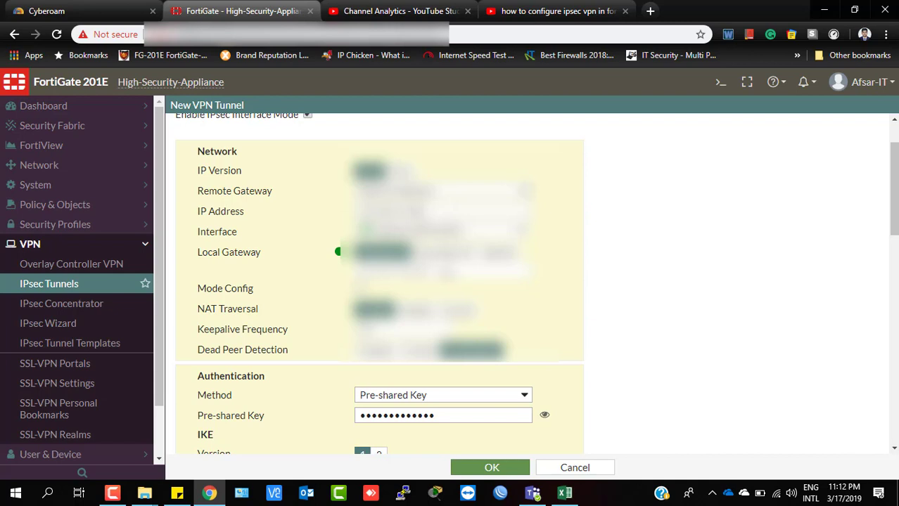
pyautogui.scroll(-1, 536, 283)
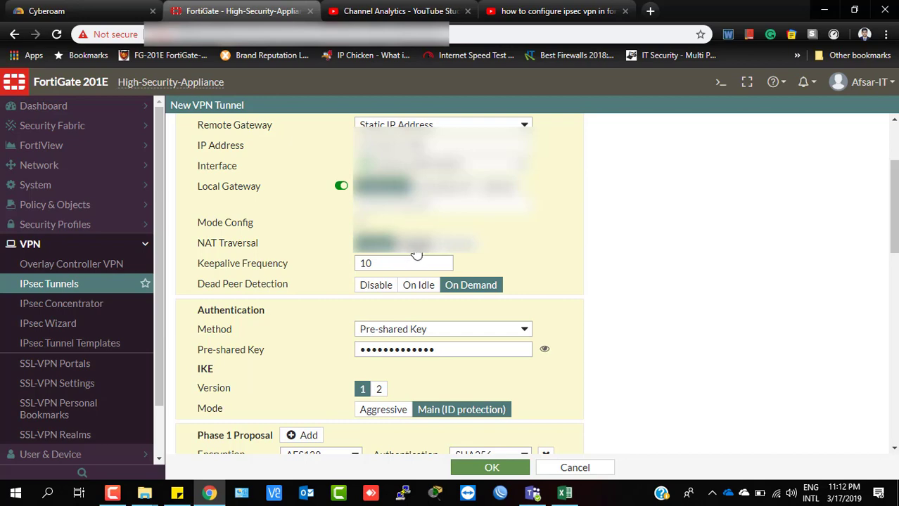
pyautogui.scroll(-5, 521, 322)
pyautogui.scroll(1, 521, 322)
pyautogui.scroll(-3, 521, 322)
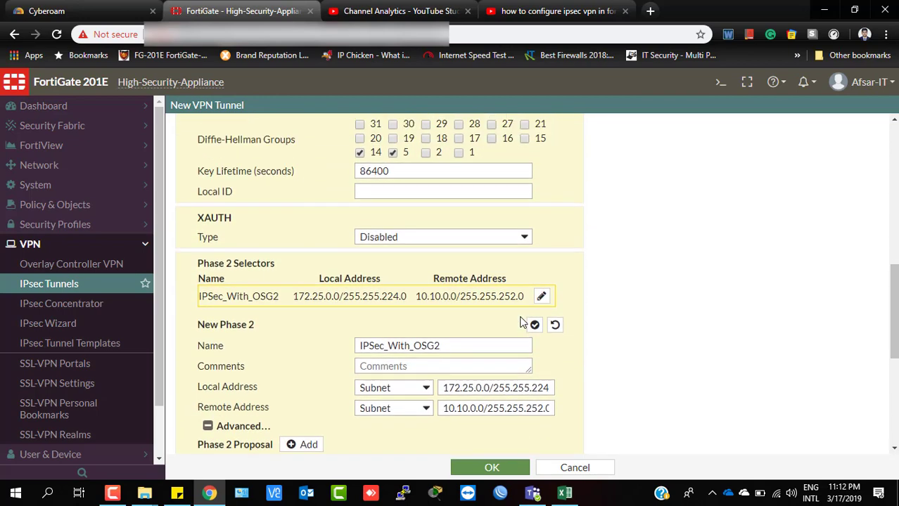
pyautogui.scroll(8, 521, 321)
pyautogui.scroll(-2, 401, 316)
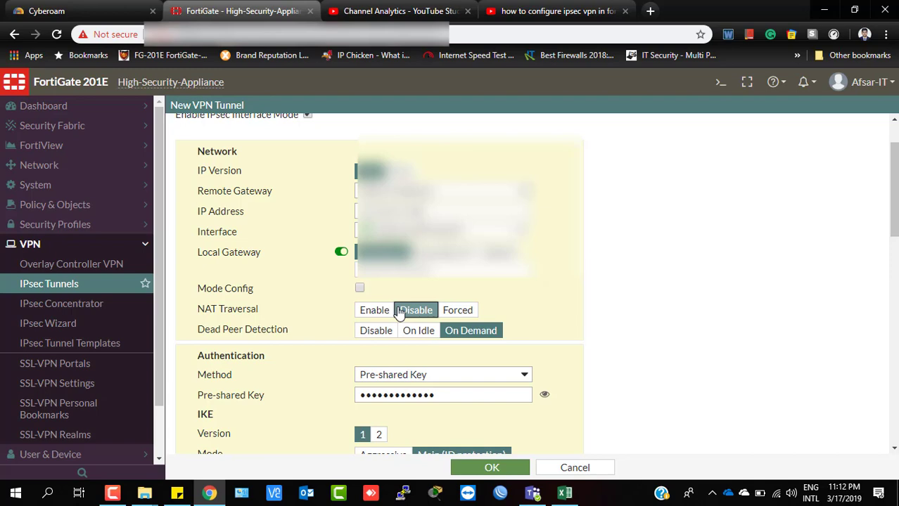
pyautogui.scroll(-1, 398, 313)
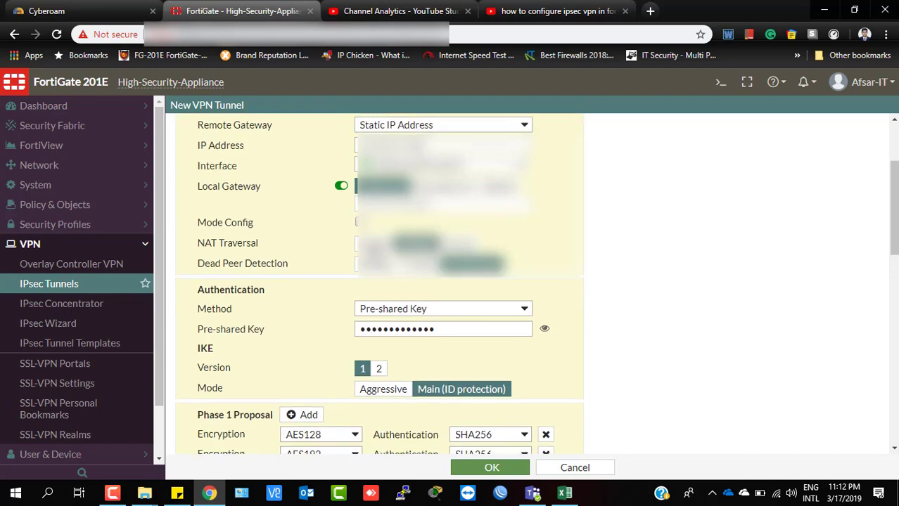
pyautogui.scroll(-3, 409, 341)
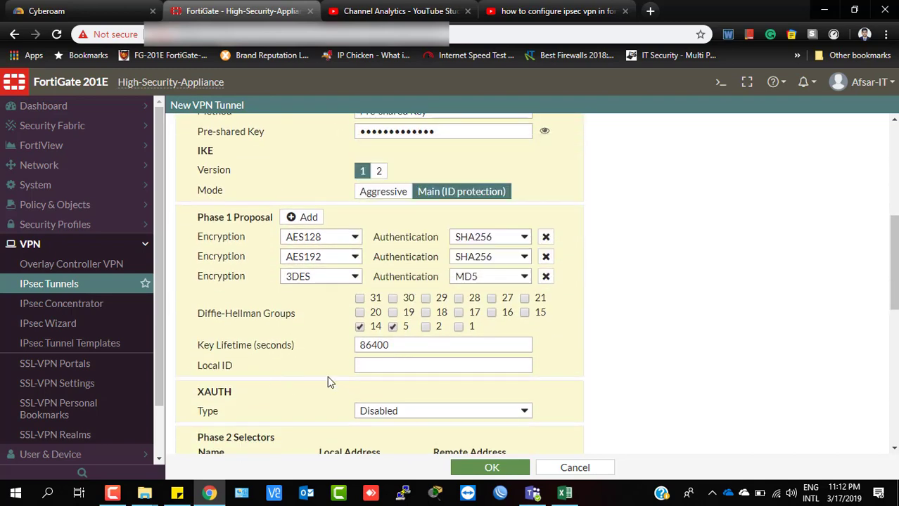
pyautogui.scroll(-3, 329, 365)
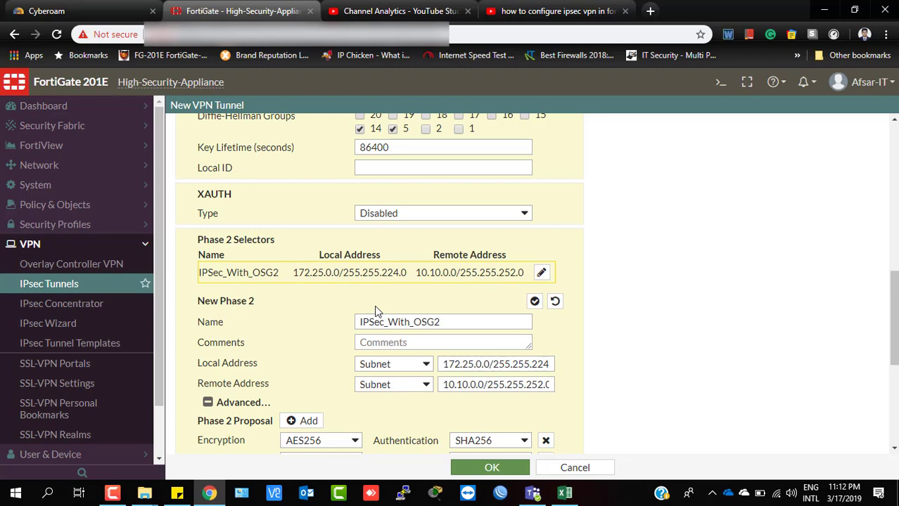
pyautogui.scroll(2, 374, 306)
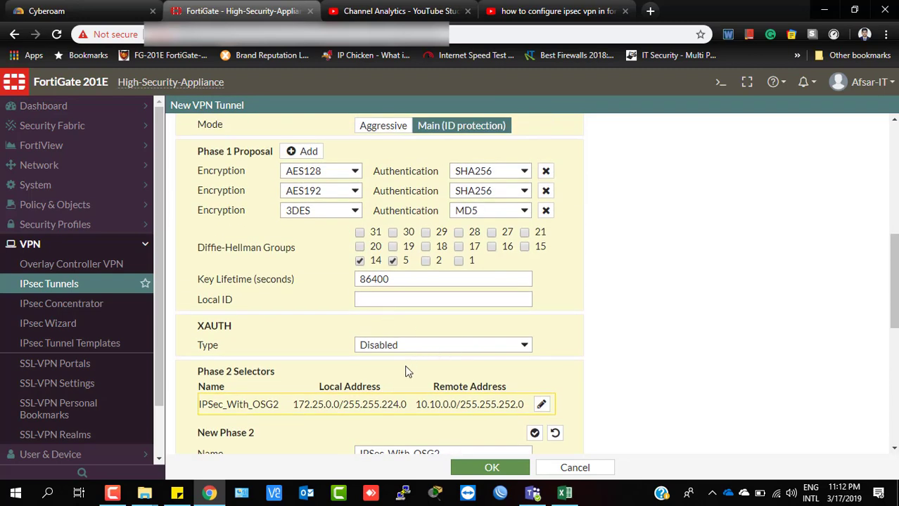
pyautogui.scroll(3, 405, 371)
pyautogui.scroll(-2, 391, 313)
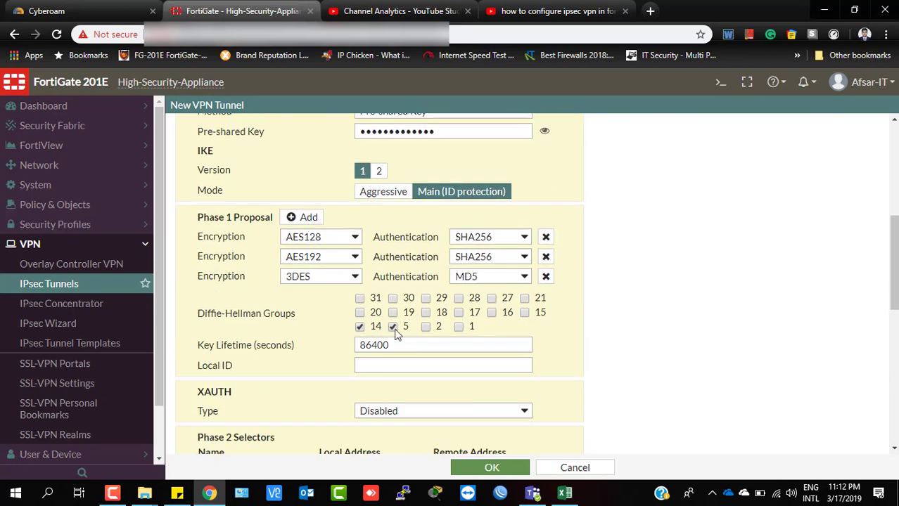
pyautogui.scroll(-2, 365, 373)
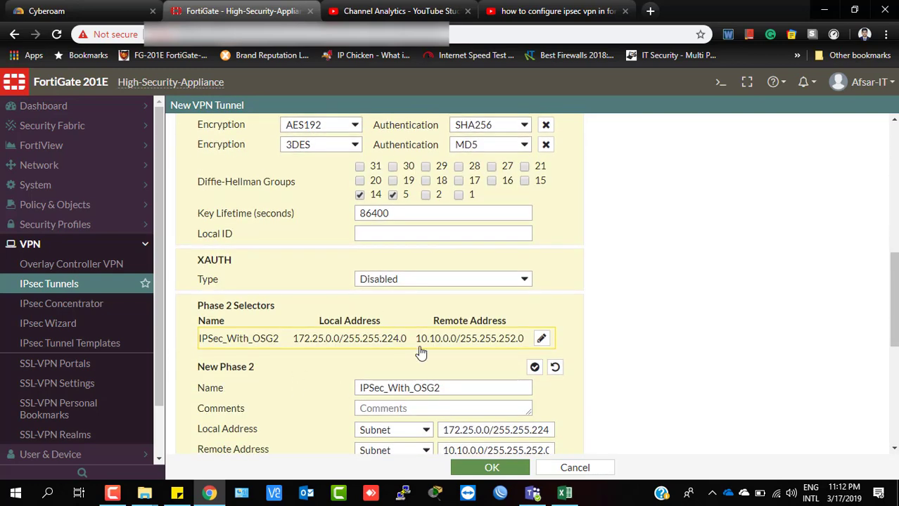
pyautogui.scroll(2, 427, 365)
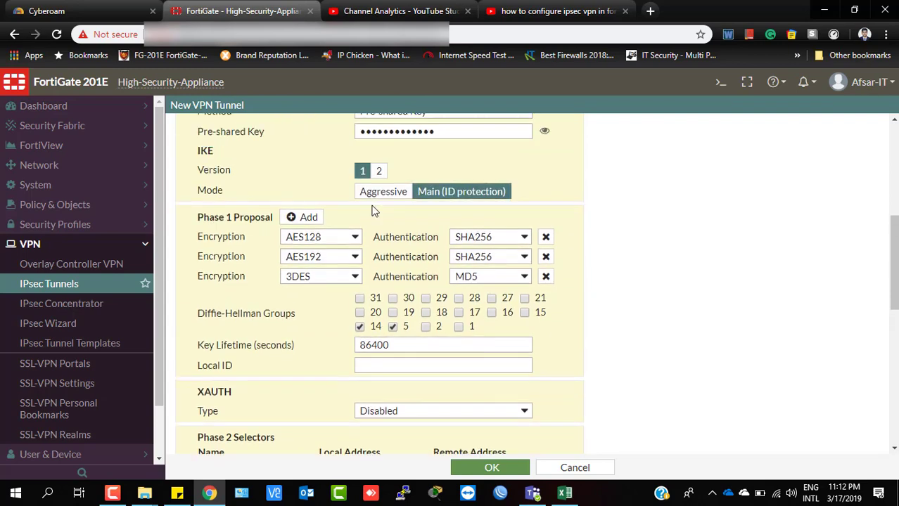
pyautogui.scroll(3, 376, 281)
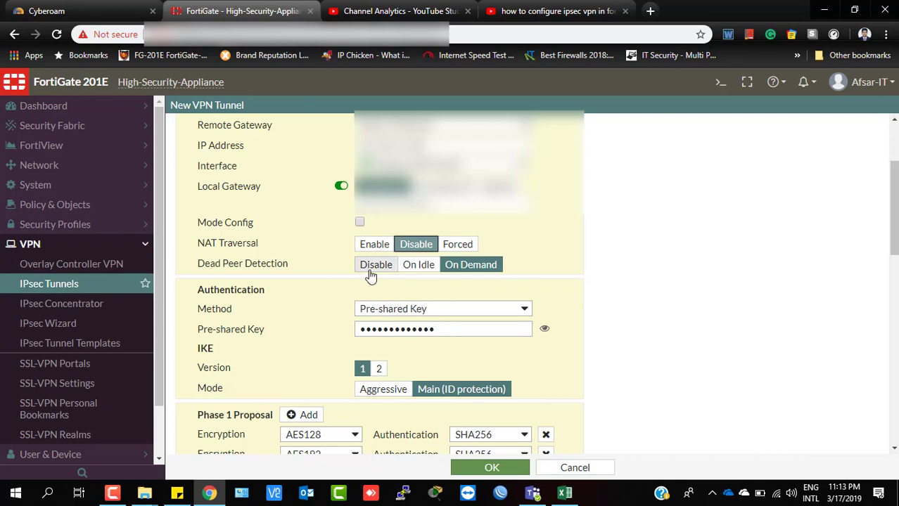
# Reveal the tunnel's pre-shared key in plain text to verify it.
pyautogui.scroll(1, 417, 242)
pyautogui.scroll(1, 417, 247)
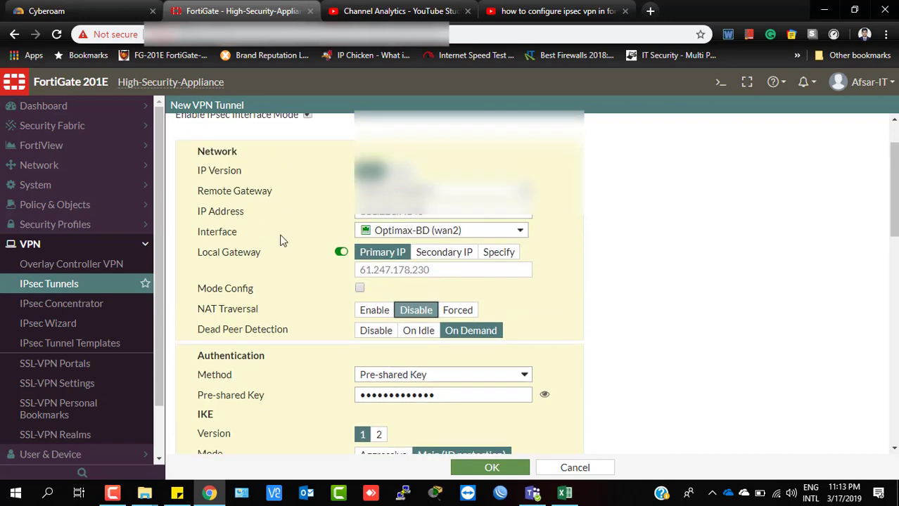
pyautogui.scroll(-2, 303, 307)
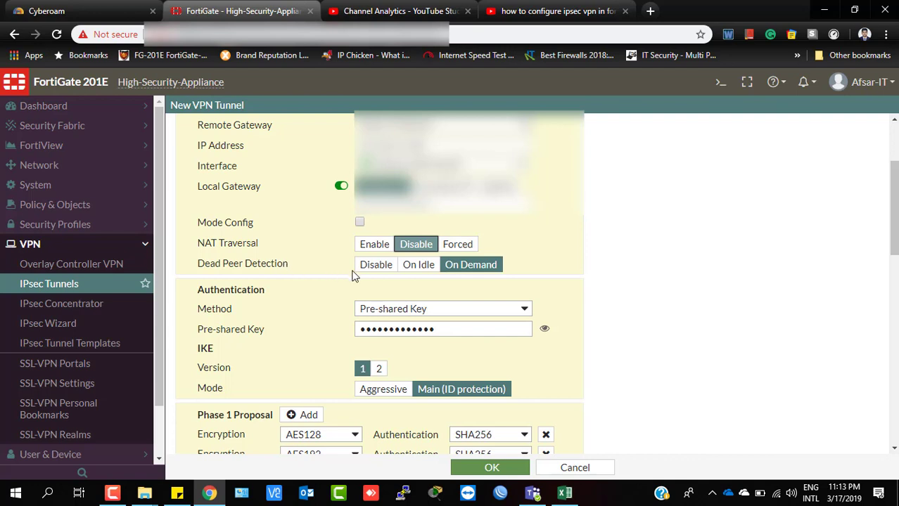
pyautogui.scroll(-2, 354, 277)
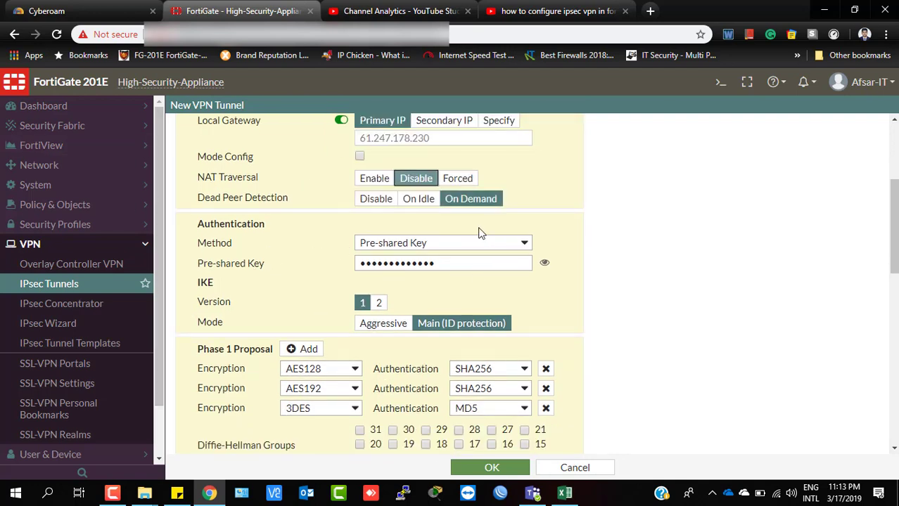
pyautogui.click(461, 265)
pyautogui.hotkey('ctrl', 'a')
pyautogui.click(544, 263)
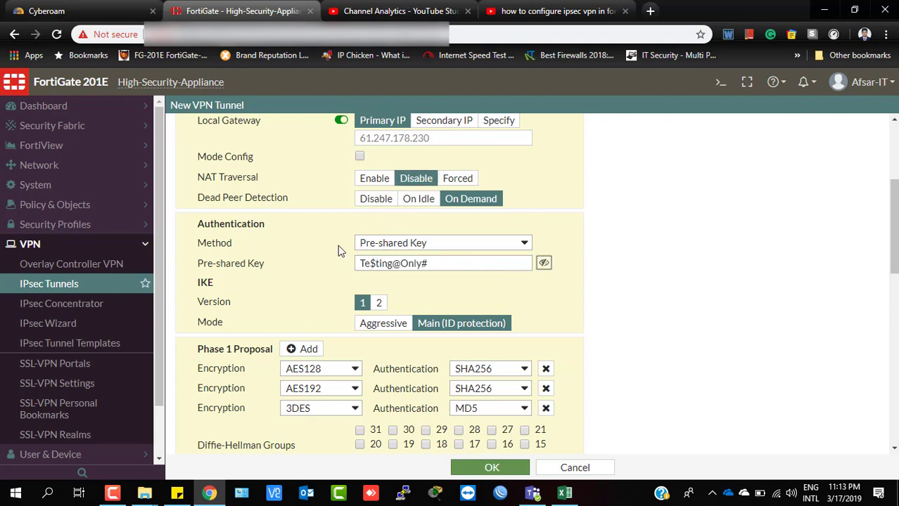
# Review the remaining tunnel settings and save tunnel IPSec_With_OSG2.
pyautogui.scroll(-1, 535, 307)
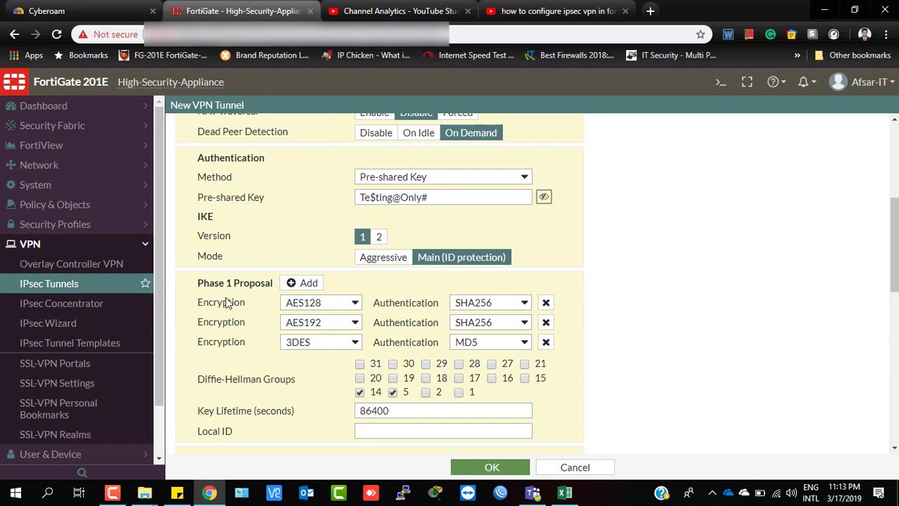
pyautogui.scroll(-1, 399, 325)
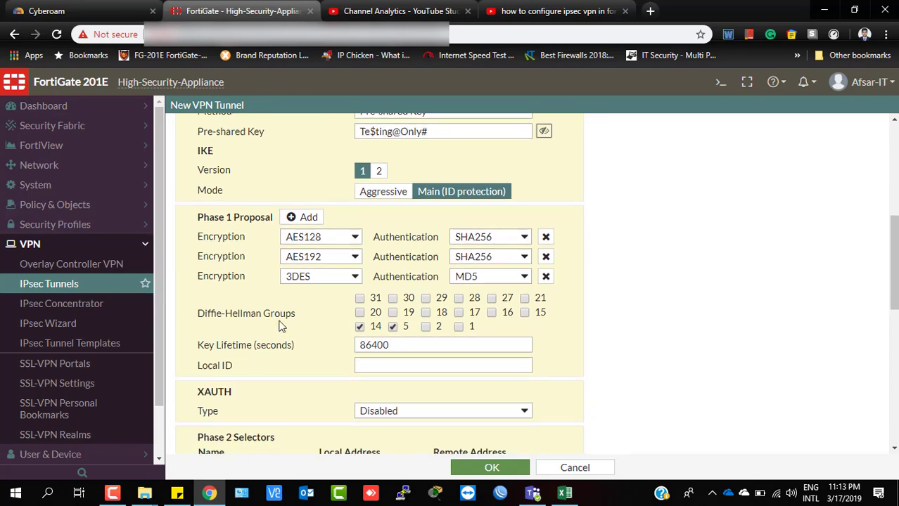
pyautogui.scroll(-2, 415, 358)
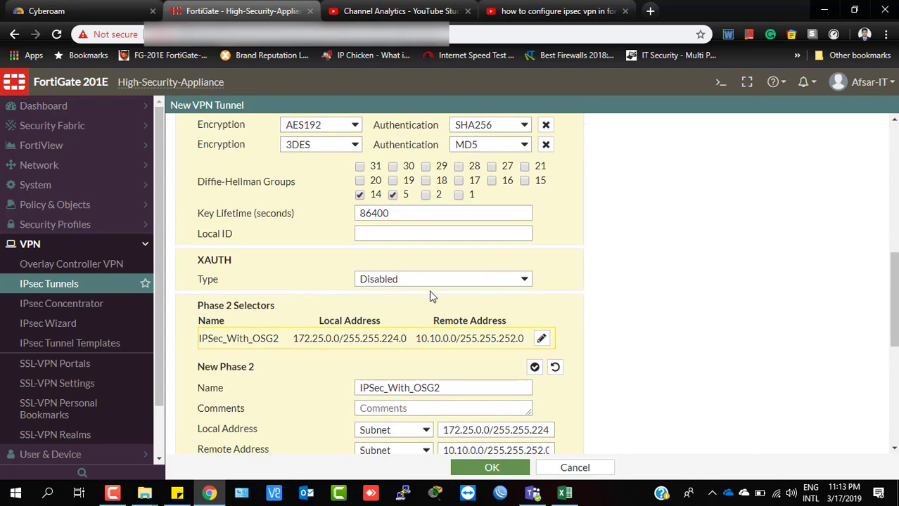
pyautogui.scroll(-2, 274, 304)
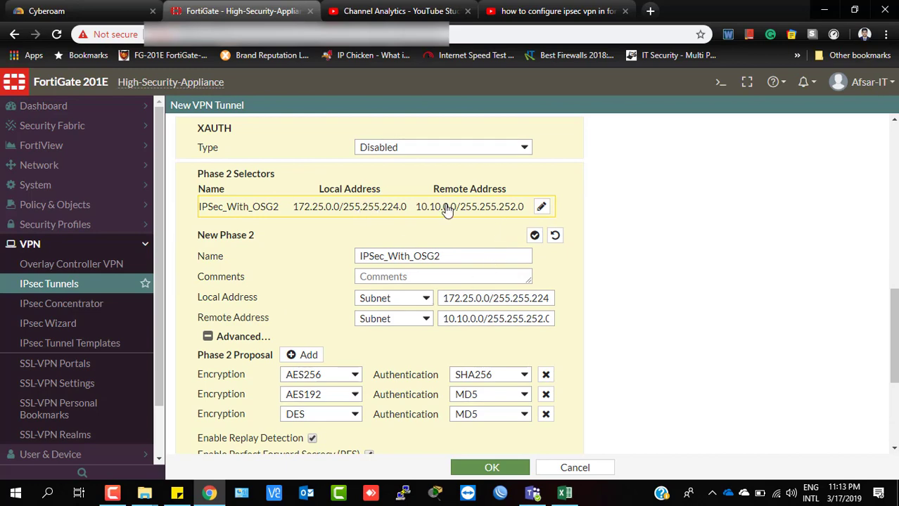
pyautogui.scroll(-1, 451, 323)
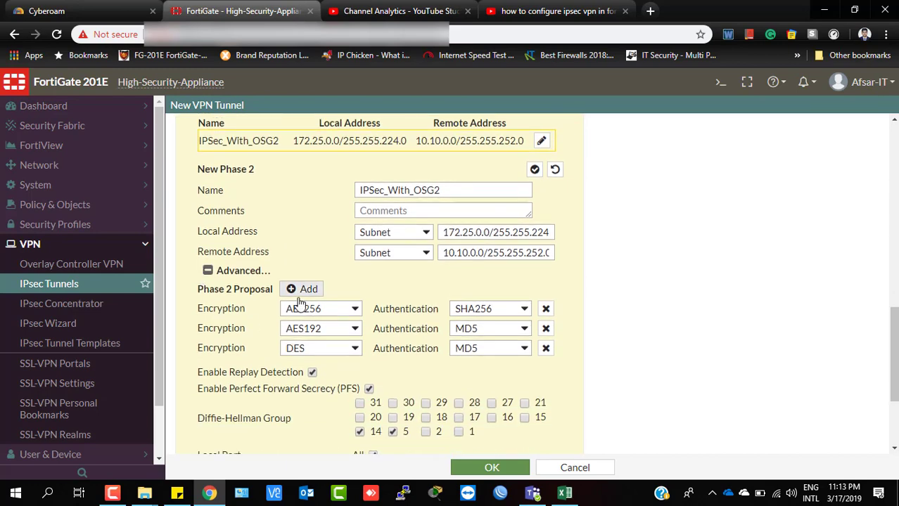
pyautogui.scroll(-2, 493, 360)
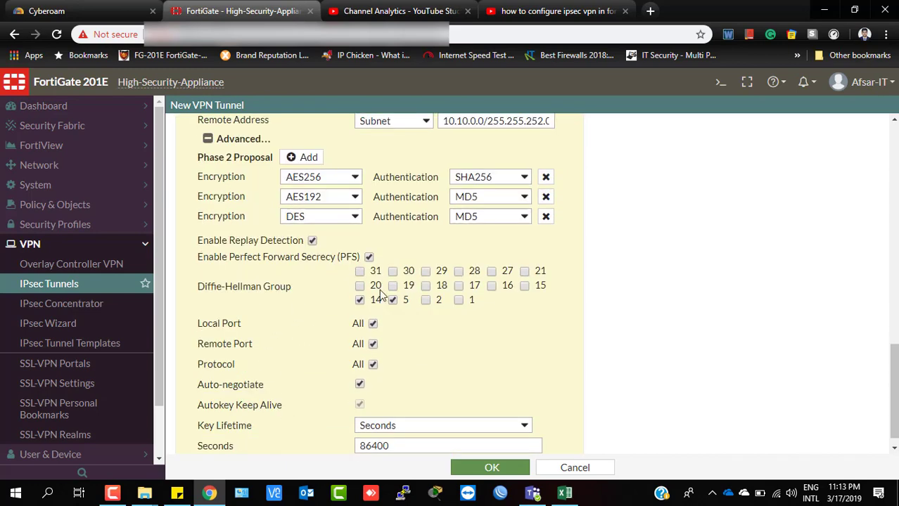
pyautogui.scroll(-1, 470, 387)
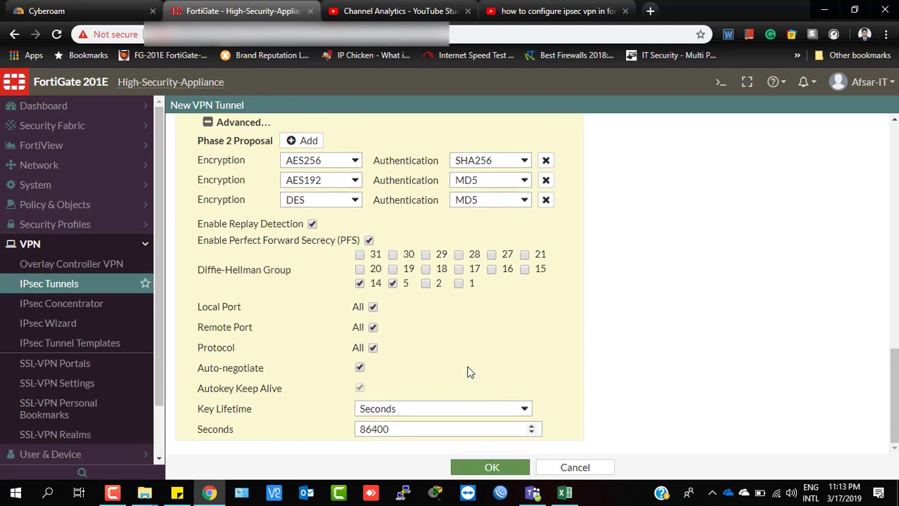
pyautogui.click(490, 468)
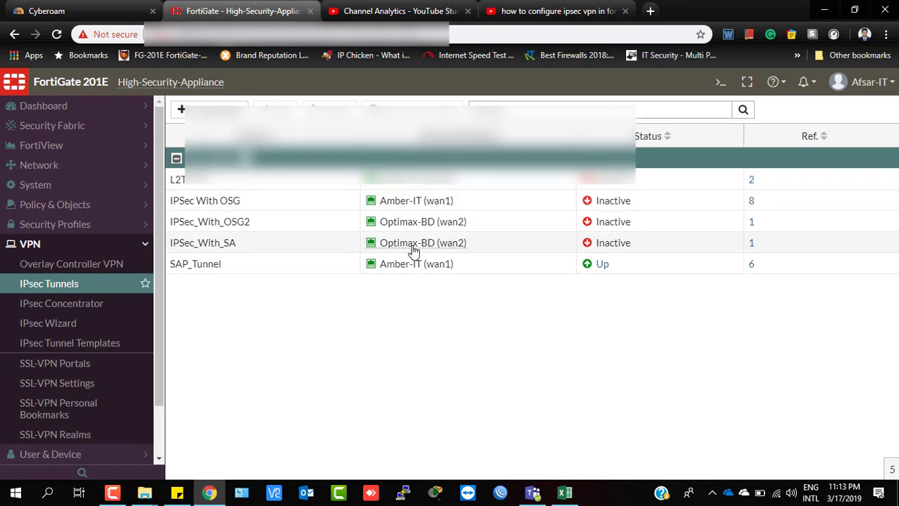
# Start a new route from the Network > Static Routes list.
pyautogui.moveTo(413, 249)
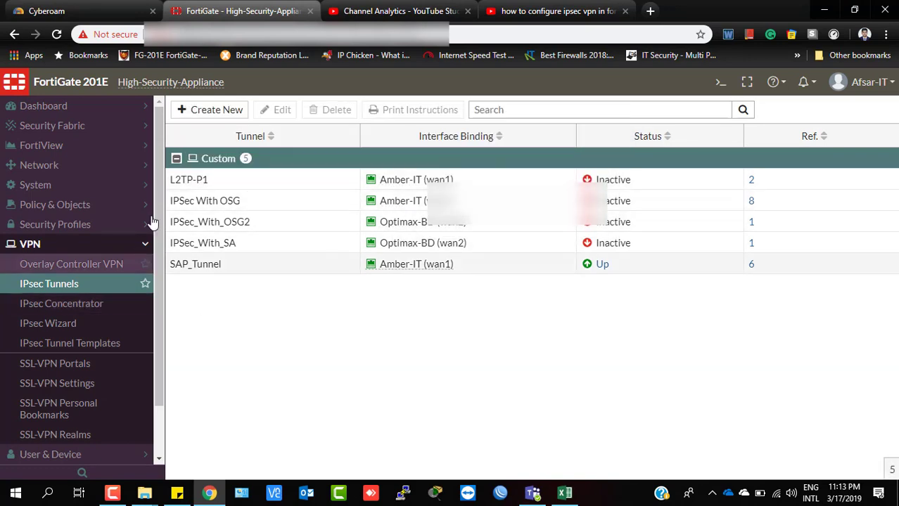
pyautogui.click(68, 168)
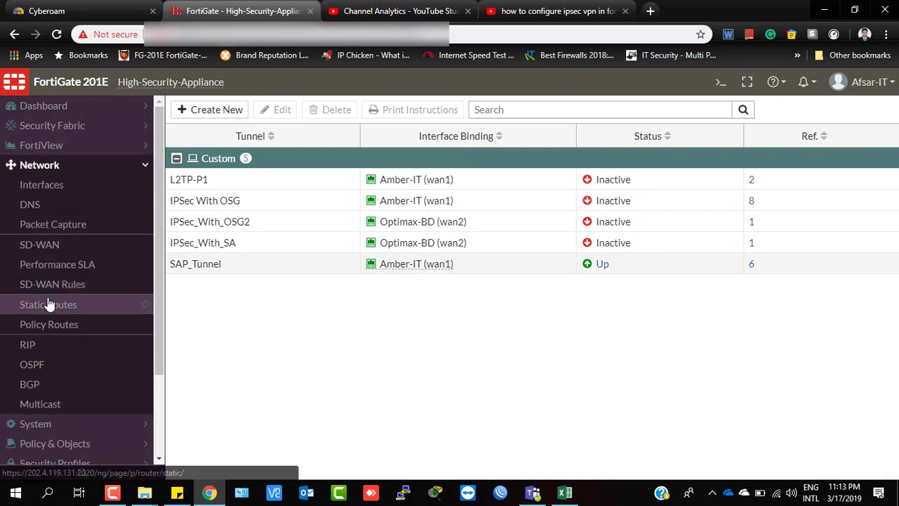
pyautogui.click(50, 309)
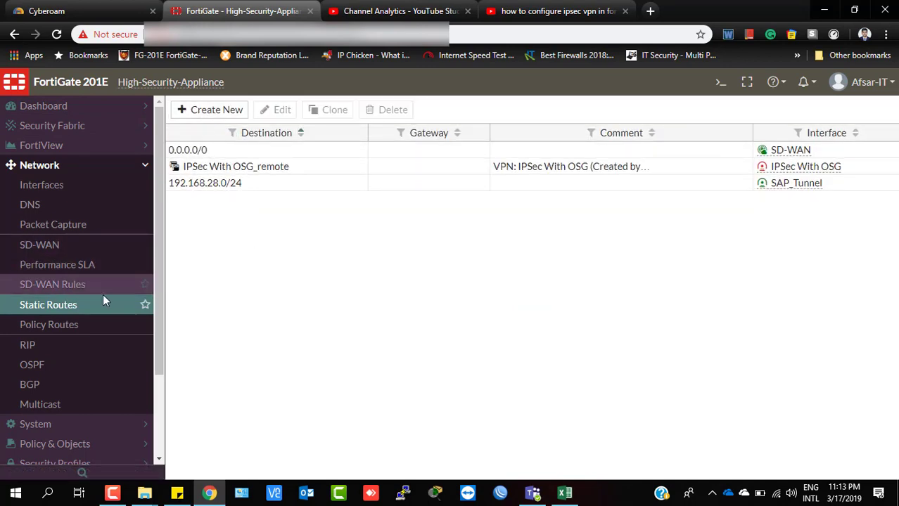
pyautogui.click(184, 109)
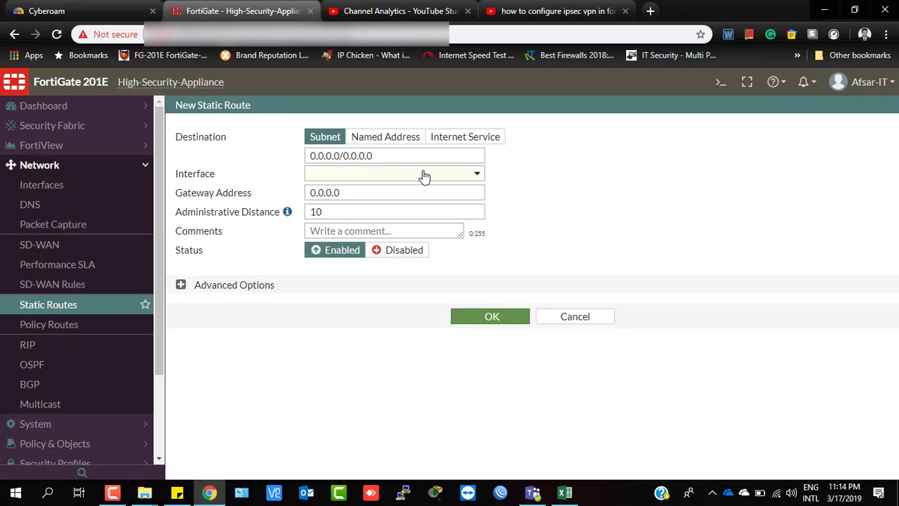
# Set the route's interface to the IPSec_With_OSG2 tunnel.
pyautogui.click(424, 177)
pyautogui.scroll(-2, 444, 263)
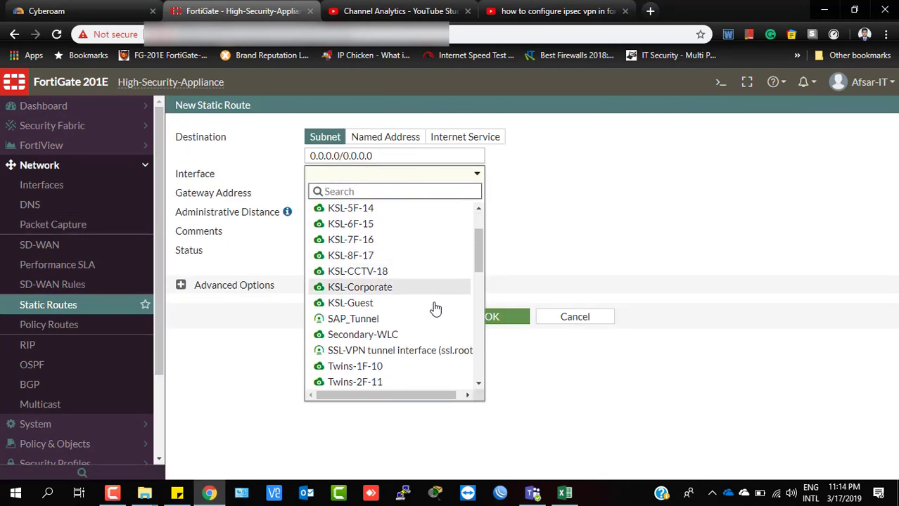
pyautogui.scroll(-6, 417, 352)
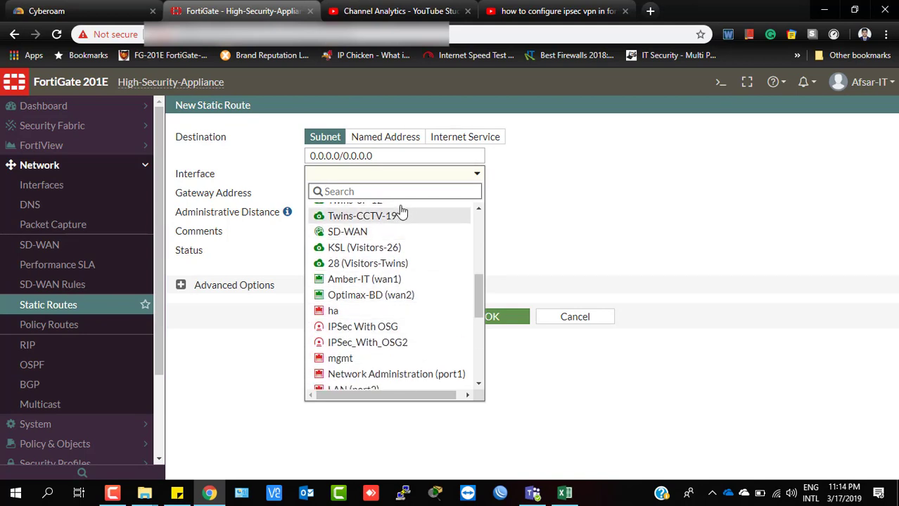
pyautogui.moveTo(386, 349)
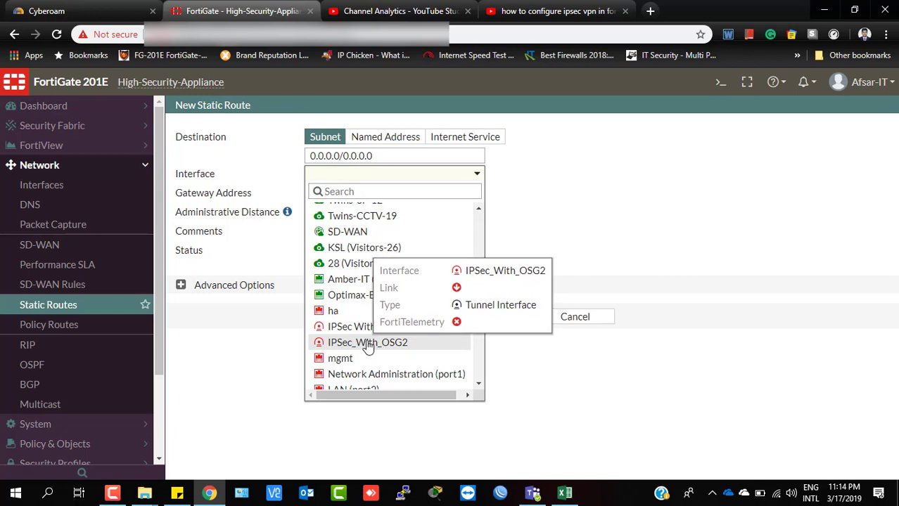
pyautogui.click(368, 343)
# Route to named address IPSec_With_OSG2_remote_subnet_1 with administrative distance 13, and save.
pyautogui.click(386, 156)
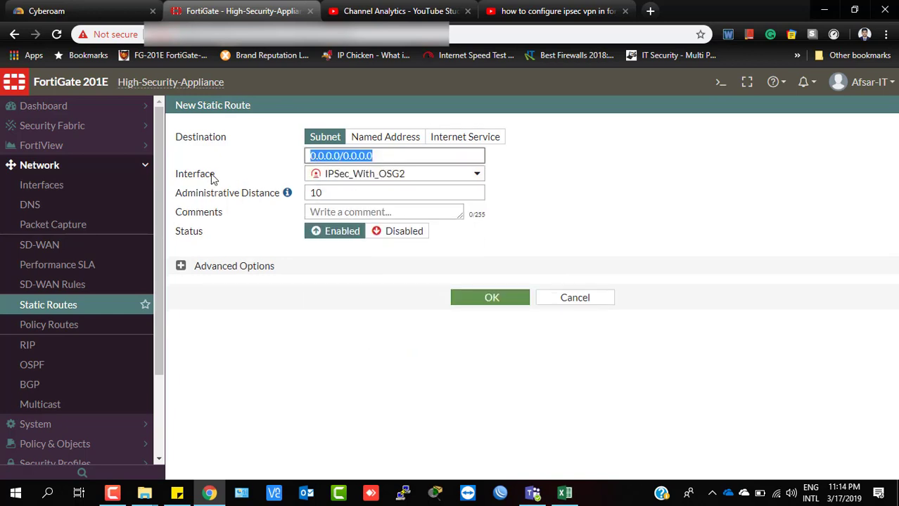
pyautogui.click(383, 137)
pyautogui.click(458, 158)
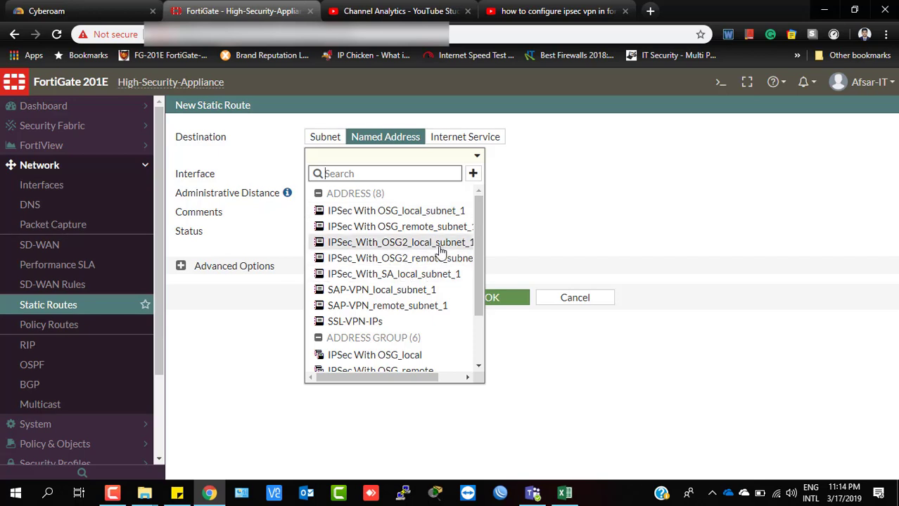
pyautogui.click(424, 260)
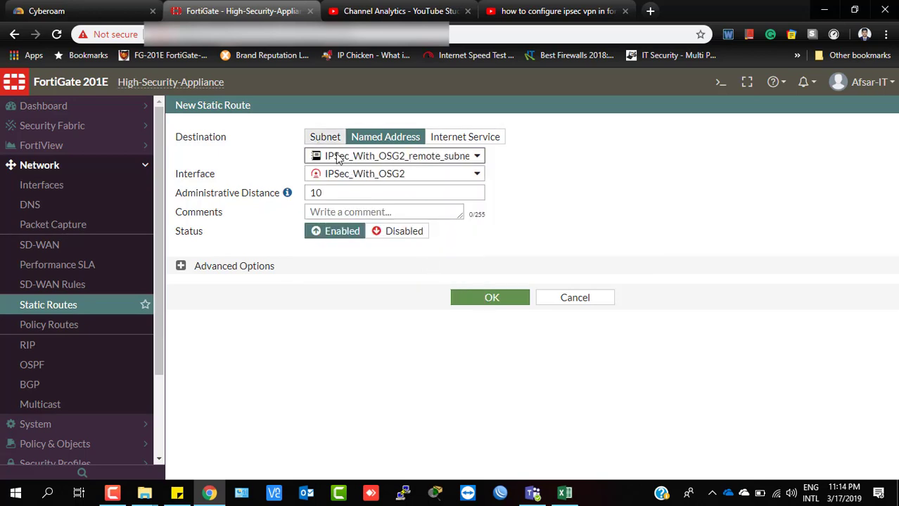
pyautogui.press('Tab')
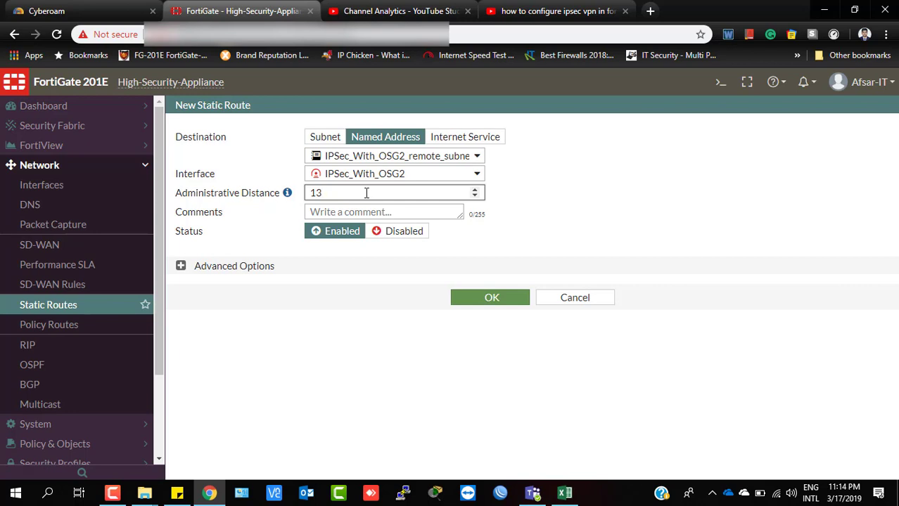
pyautogui.doubleClick(321, 192)
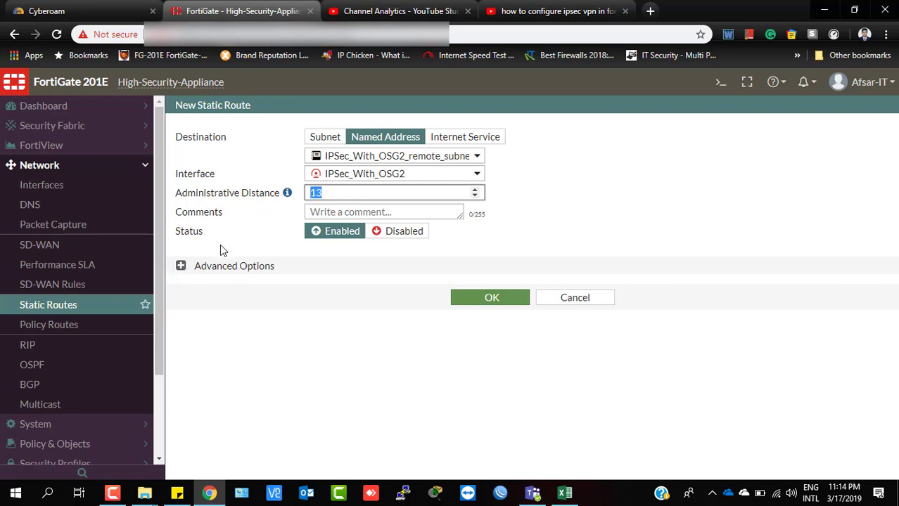
pyautogui.click(493, 299)
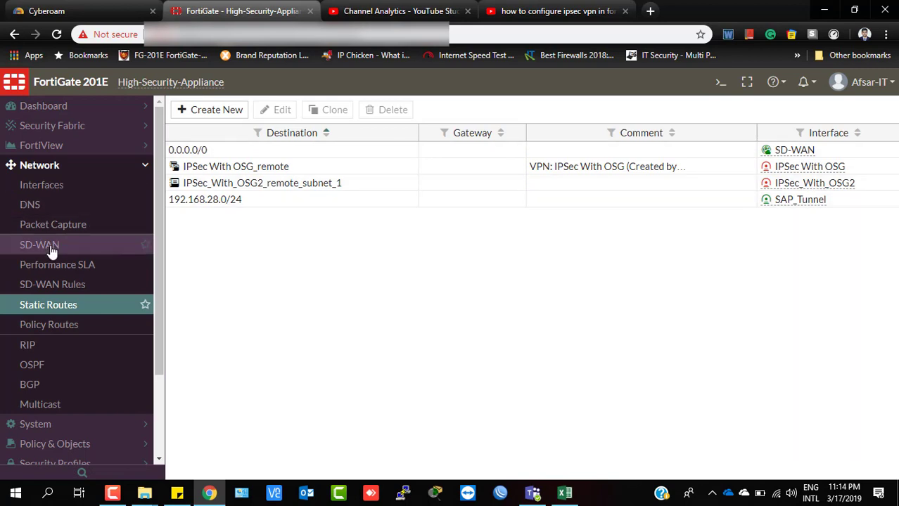
# Create a new policy from the Policy & Objects > IPv4 Policy list.
pyautogui.scroll(-3, 78, 387)
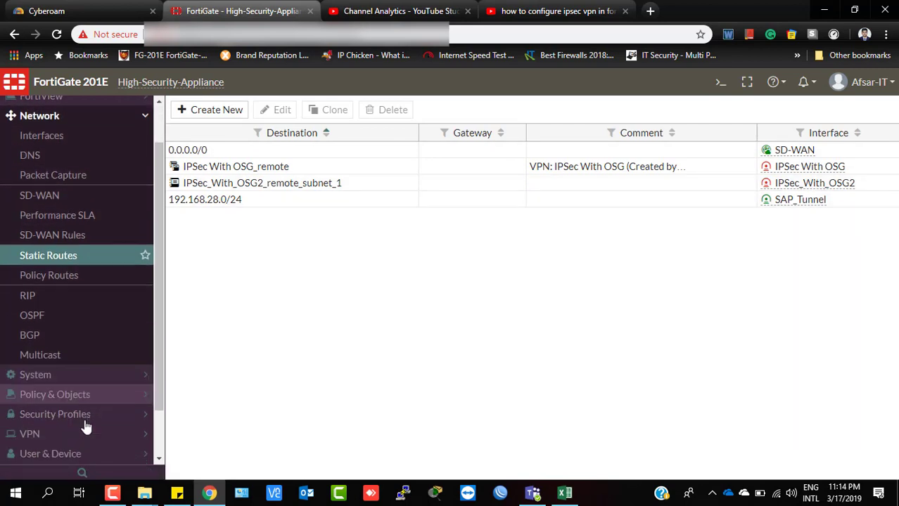
pyautogui.click(50, 338)
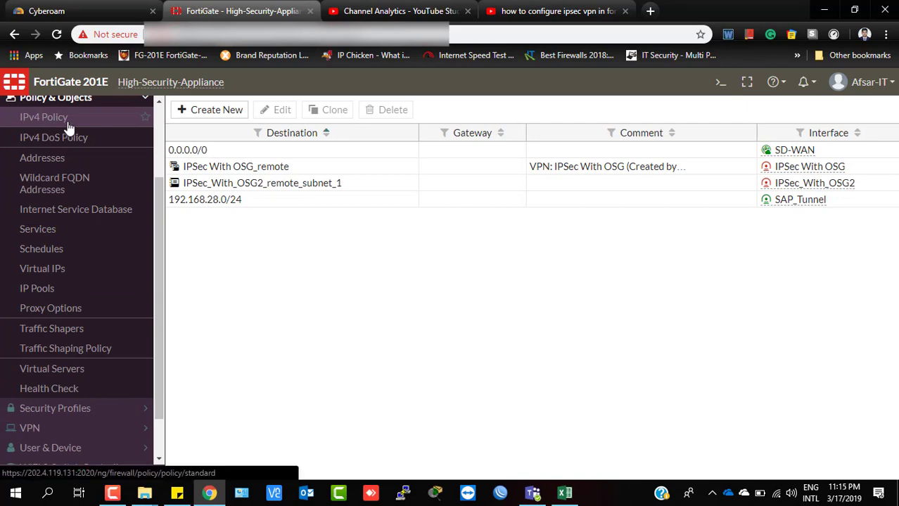
pyautogui.click(68, 125)
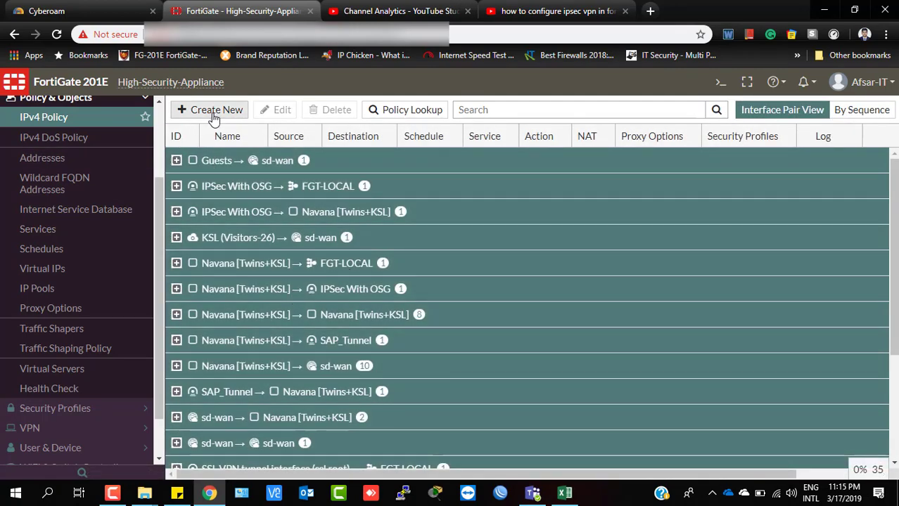
pyautogui.click(214, 112)
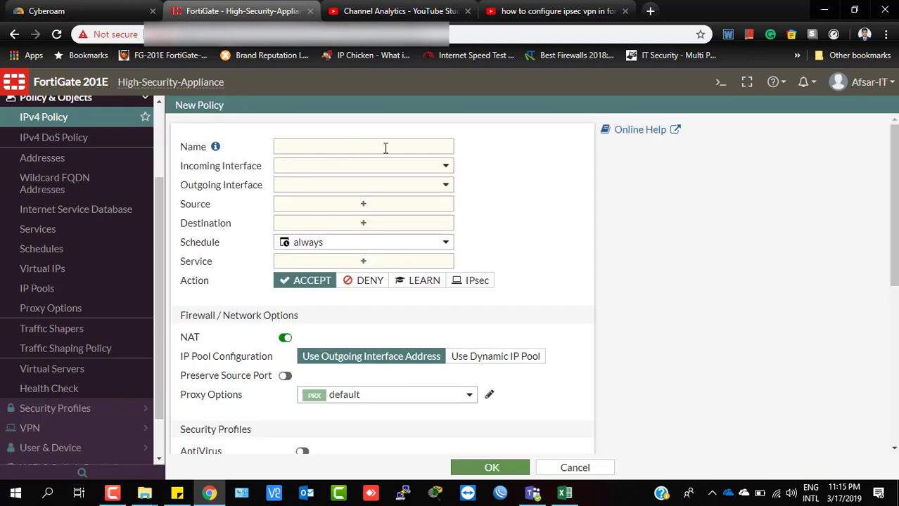
# Enter IPSec_Navana_Local as the policy name.
pyautogui.click(385, 148)
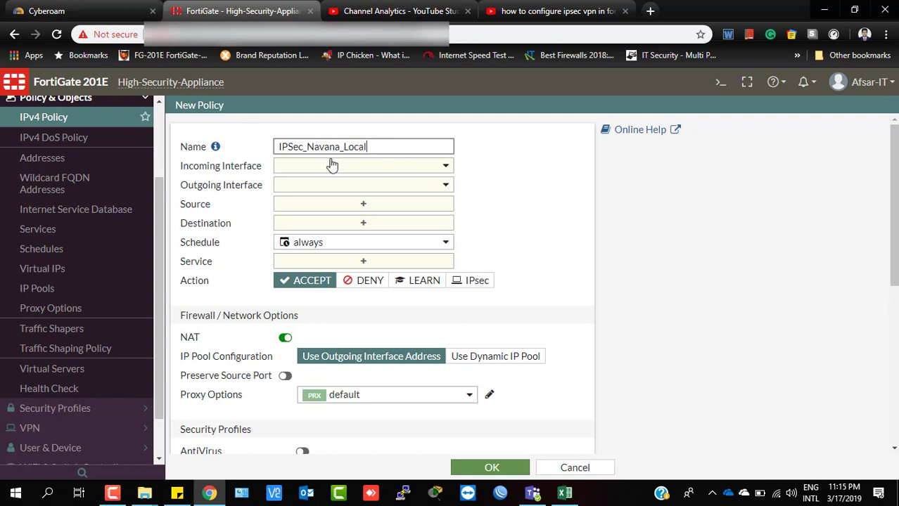
pyautogui.doubleClick(275, 146)
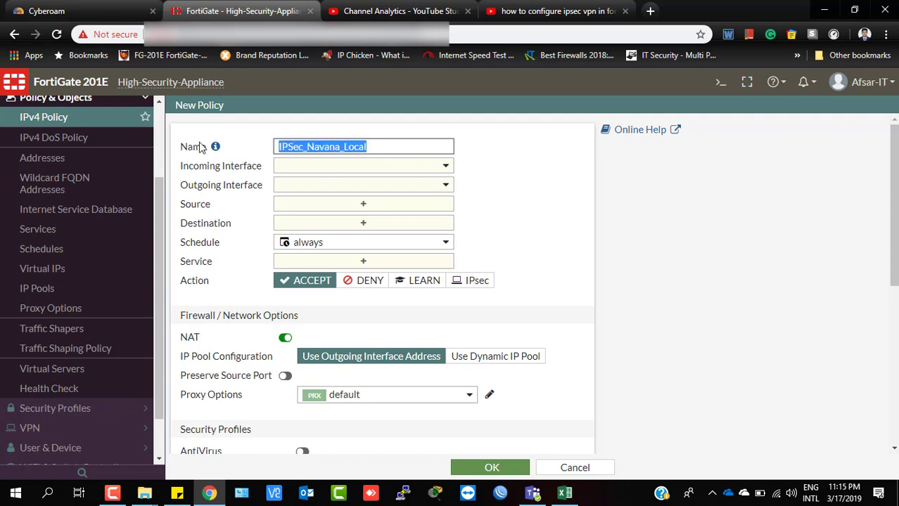
pyautogui.click(383, 146)
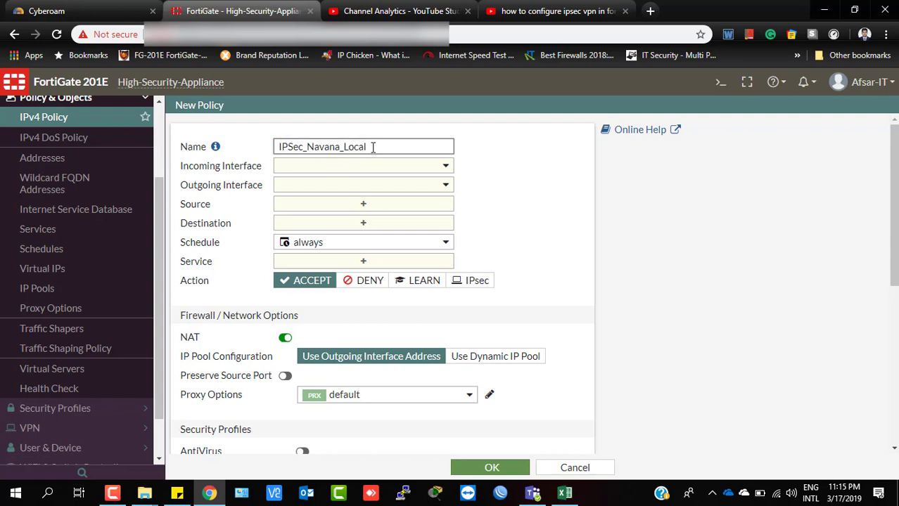
pyautogui.moveTo(372, 147); pyautogui.dragTo(252, 160)
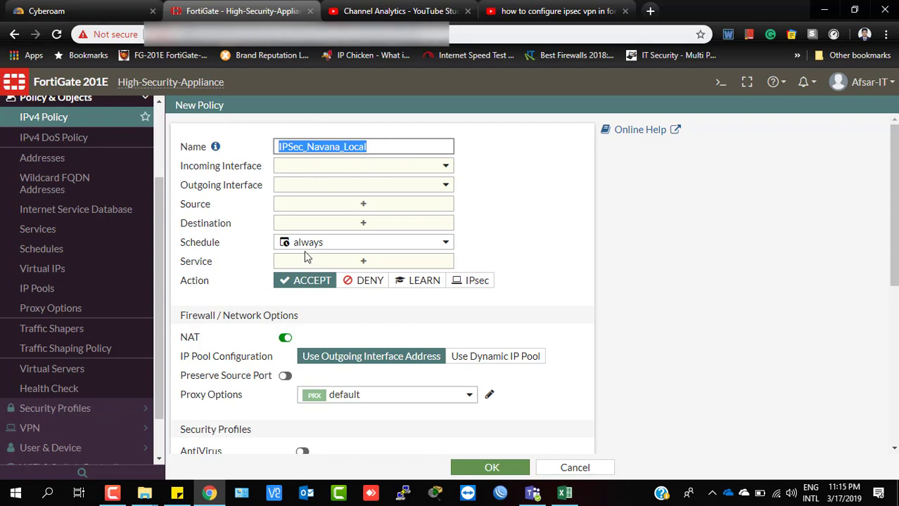
# Set incoming interface IPSec_With_OSG2 and outgoing interface Navana [Twins+KSL].
pyautogui.click(380, 169)
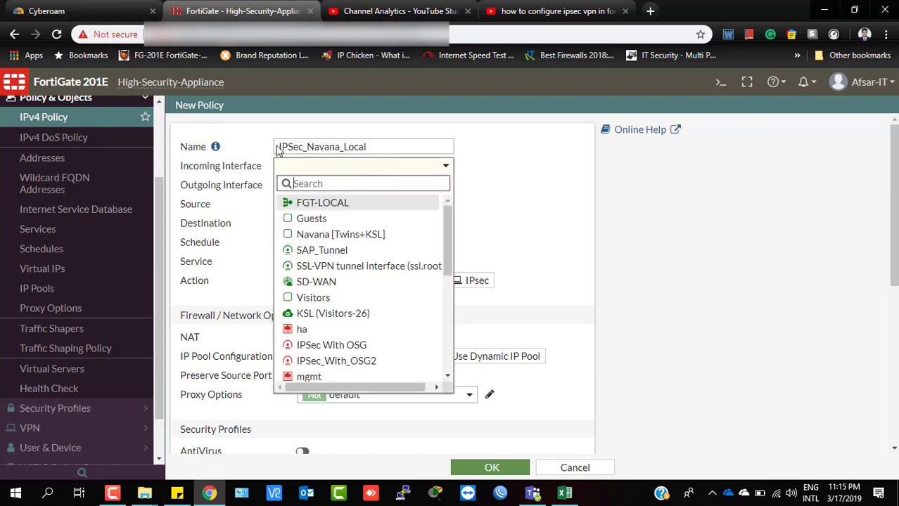
pyautogui.scroll(-1, 335, 288)
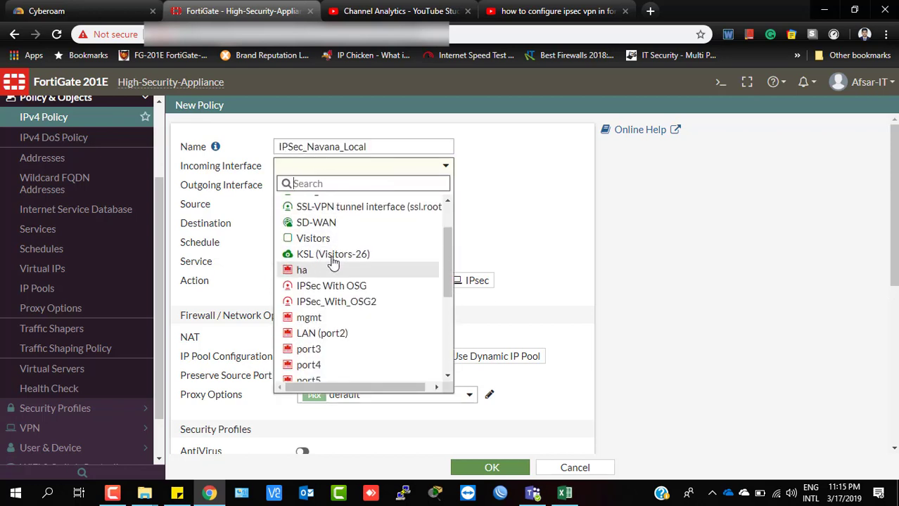
pyautogui.scroll(-2, 333, 262)
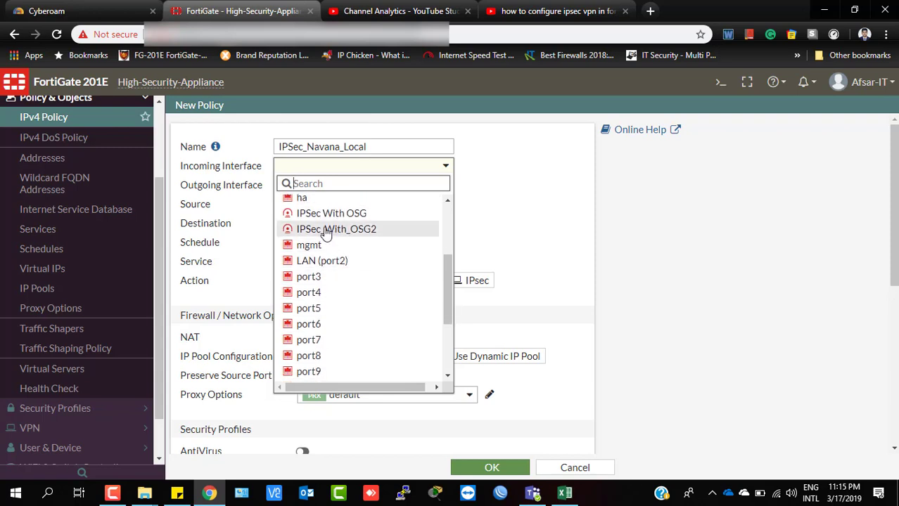
pyautogui.click(325, 230)
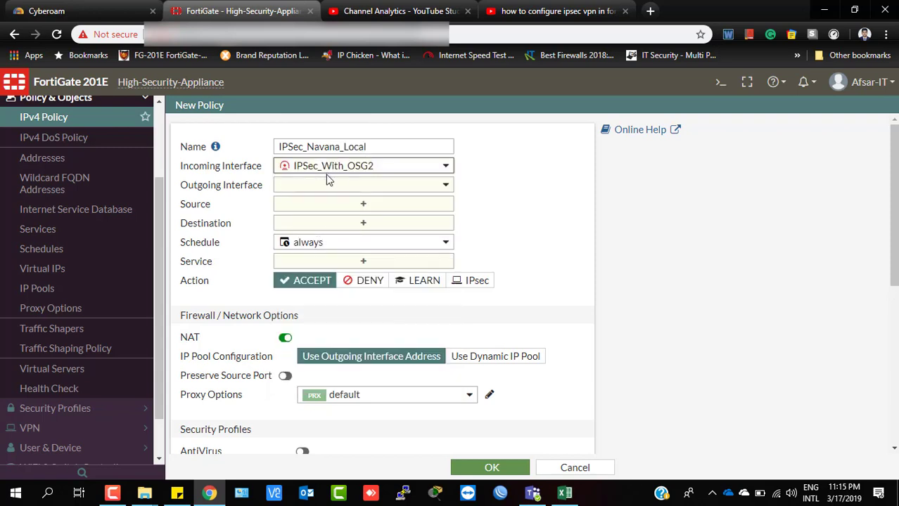
pyautogui.click(341, 187)
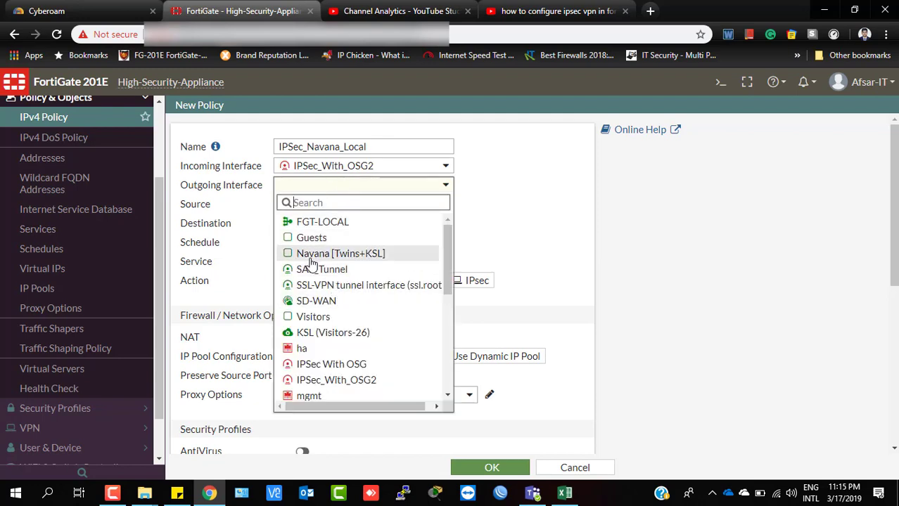
pyautogui.moveTo(326, 260)
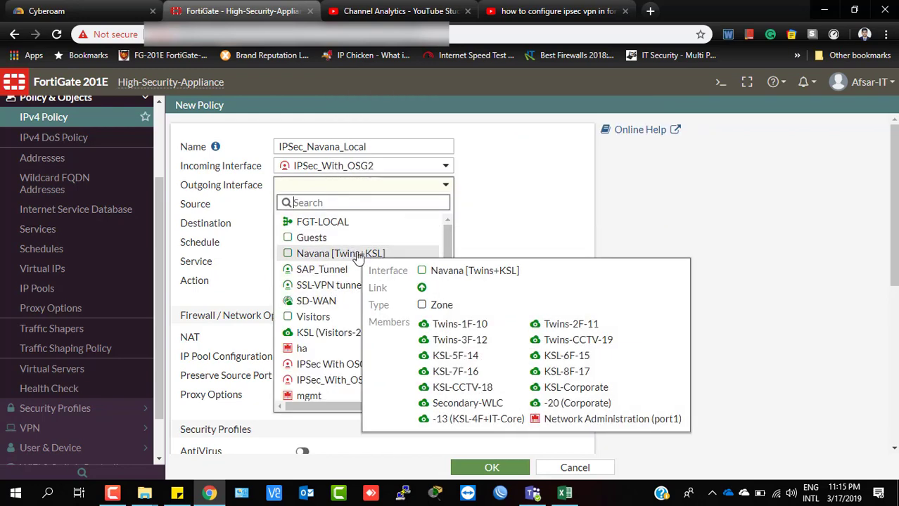
pyautogui.click(378, 257)
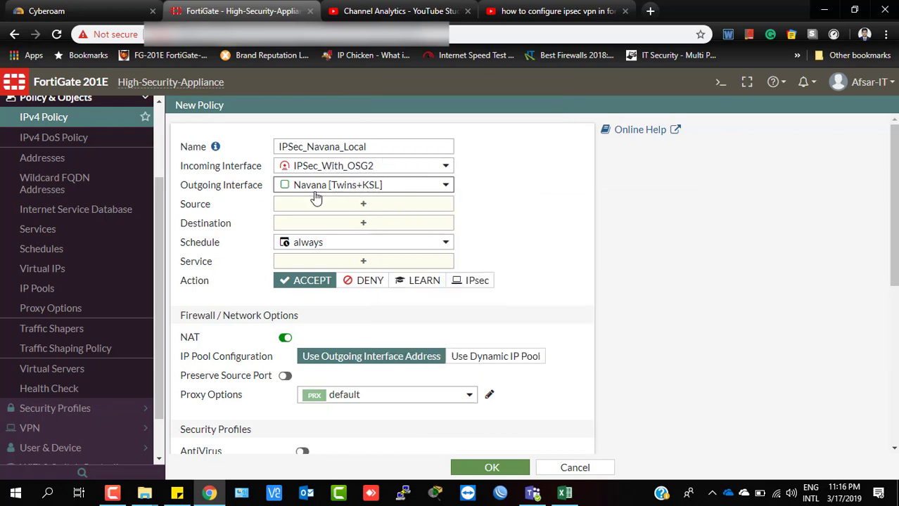
# Set source and destination to all, keeping Navana [Twins+KSL] as outgoing interface.
pyautogui.moveTo(365, 194)
pyautogui.click(361, 205)
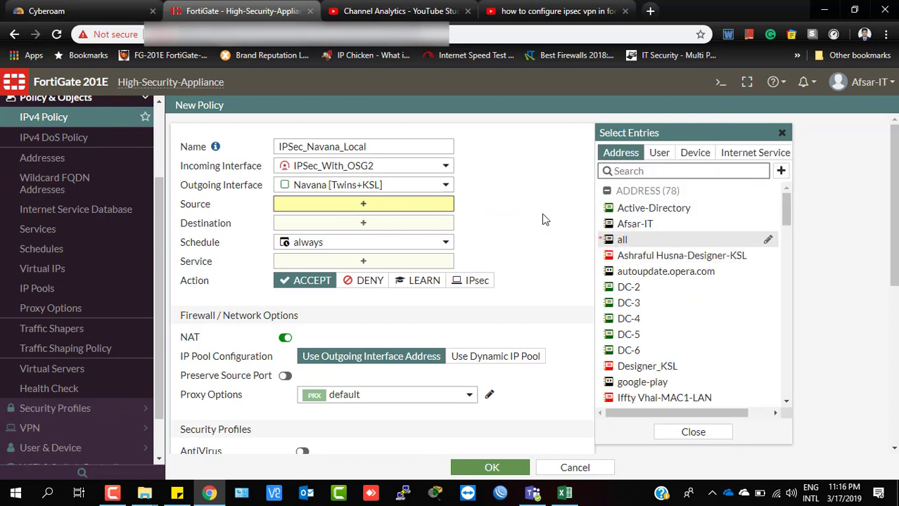
pyautogui.click(622, 239)
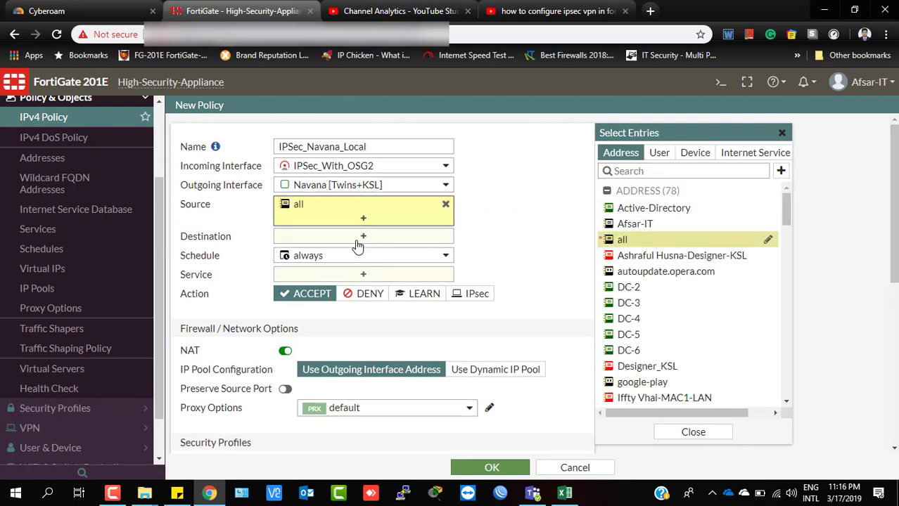
pyautogui.click(357, 239)
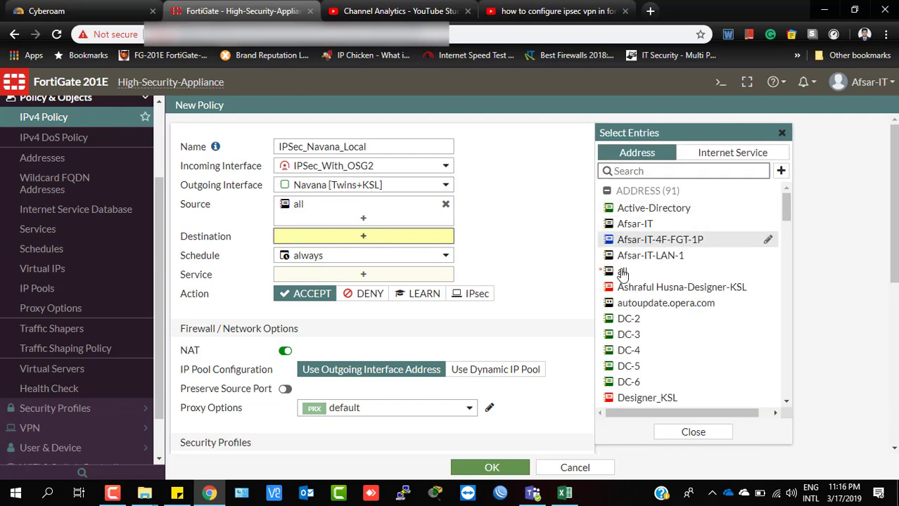
pyautogui.click(621, 271)
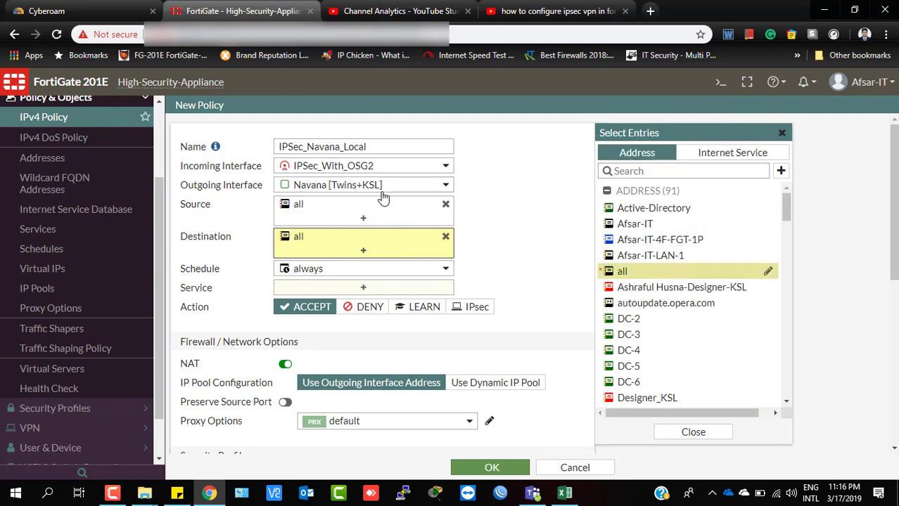
pyautogui.click(321, 187)
pyautogui.click(293, 185)
pyautogui.moveTo(373, 173)
pyautogui.click(366, 287)
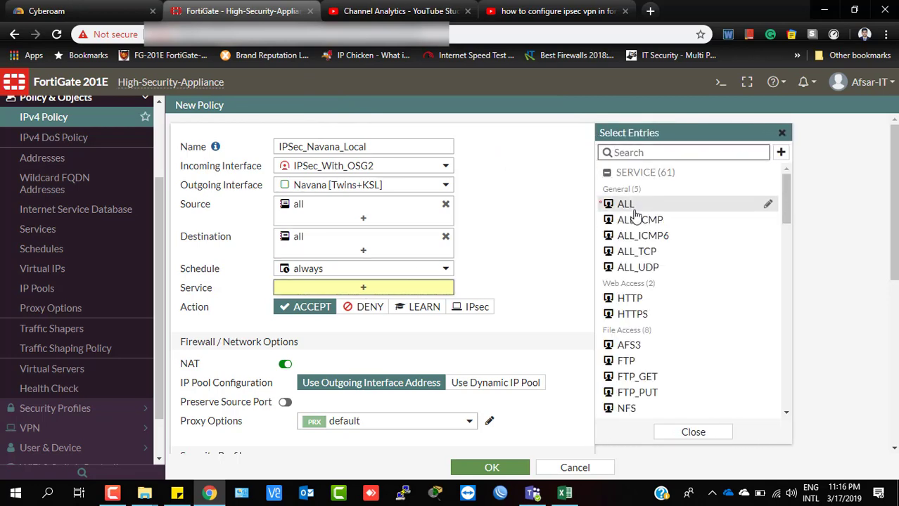
# Allow ALL services and disable NAT for the policy.
pyautogui.click(624, 206)
pyautogui.scroll(-4, 455, 271)
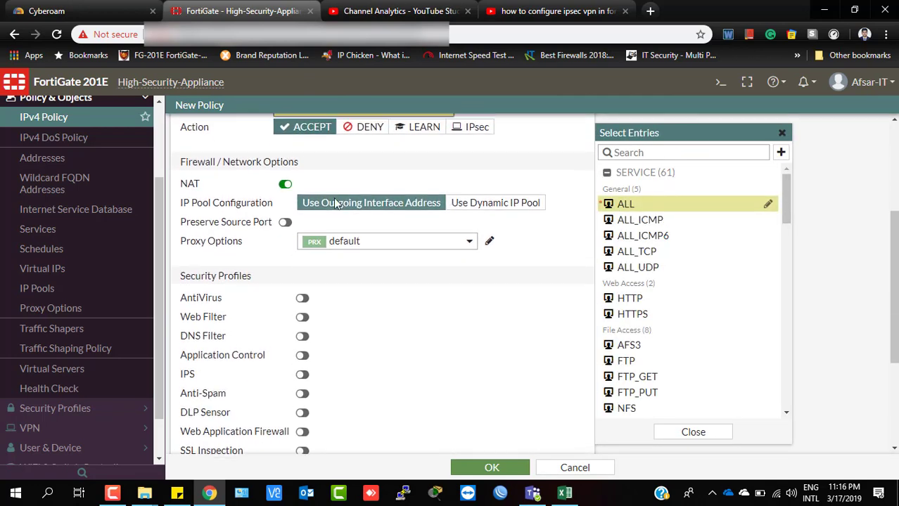
pyautogui.scroll(1, 299, 228)
pyautogui.click(284, 245)
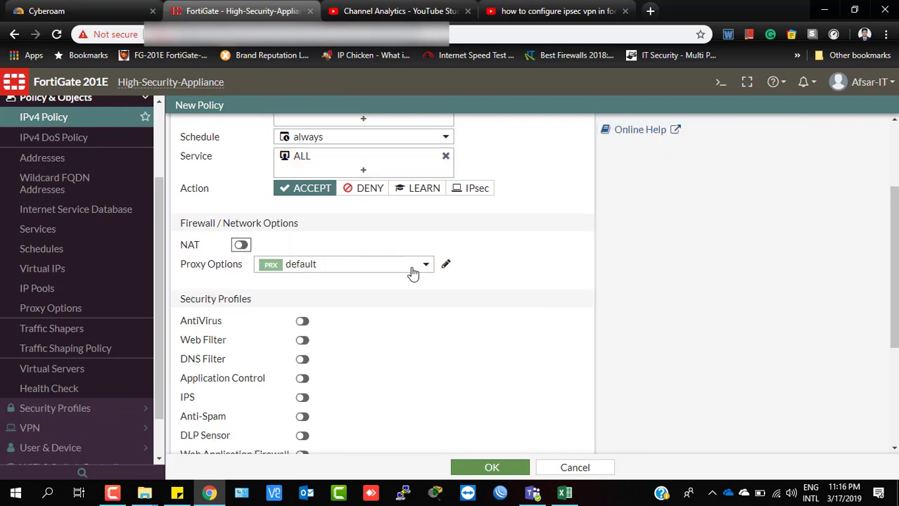
pyautogui.scroll(2, 338, 260)
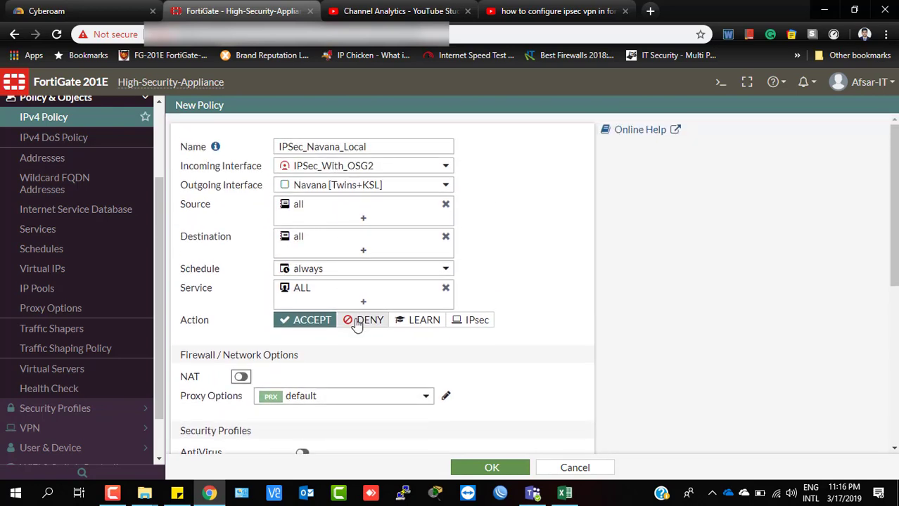
pyautogui.scroll(-2, 355, 324)
pyautogui.scroll(-3, 325, 315)
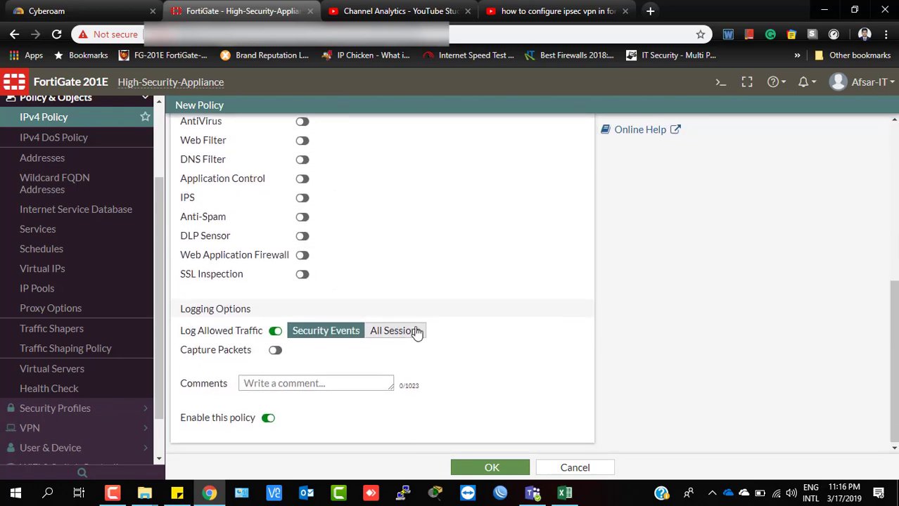
pyautogui.scroll(1, 320, 229)
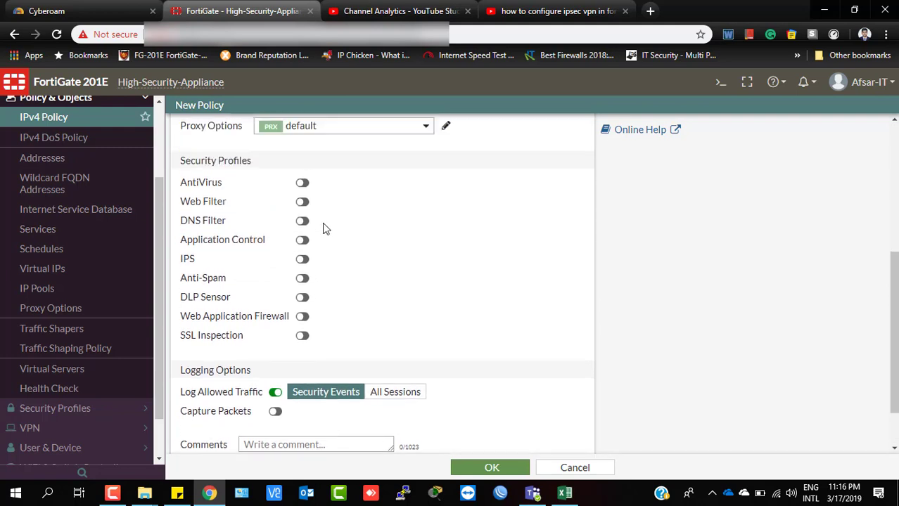
# Enable AntiVirus with the default profile and save the IPSec_Navana_Local policy.
pyautogui.click(302, 187)
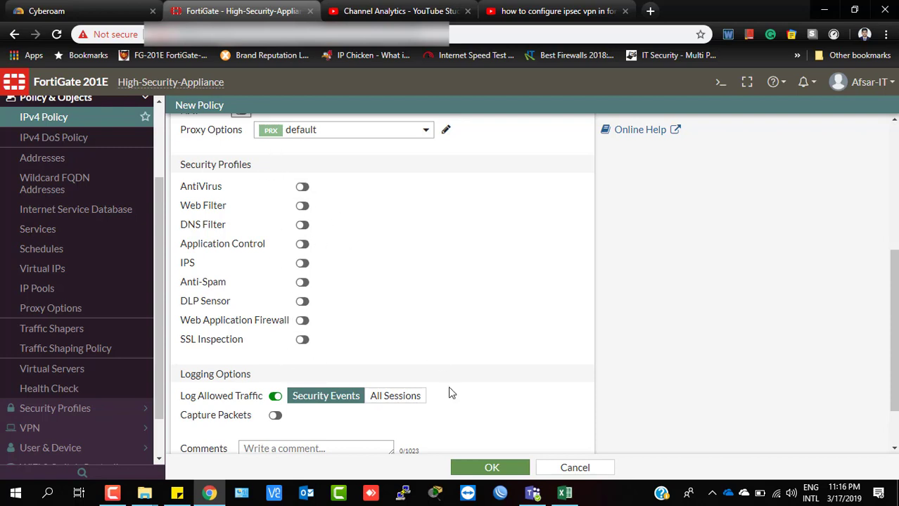
pyautogui.scroll(-1, 393, 250)
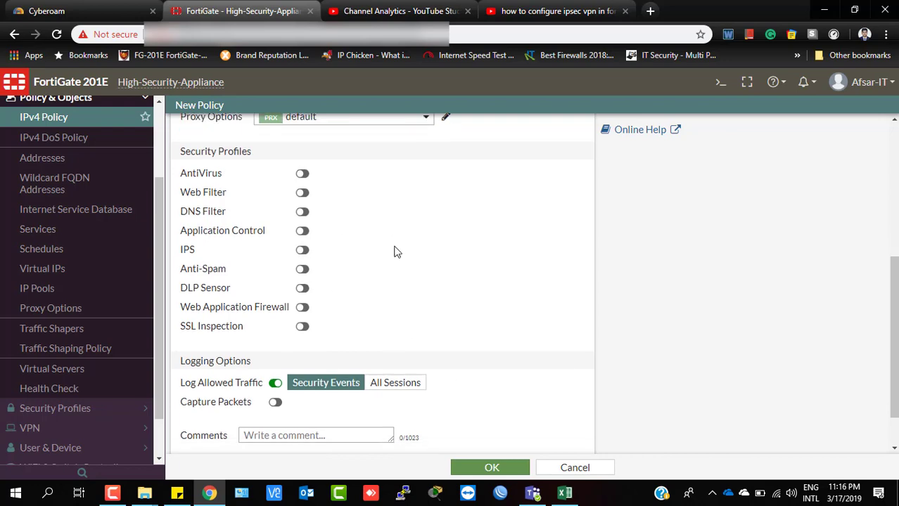
pyautogui.scroll(5, 396, 251)
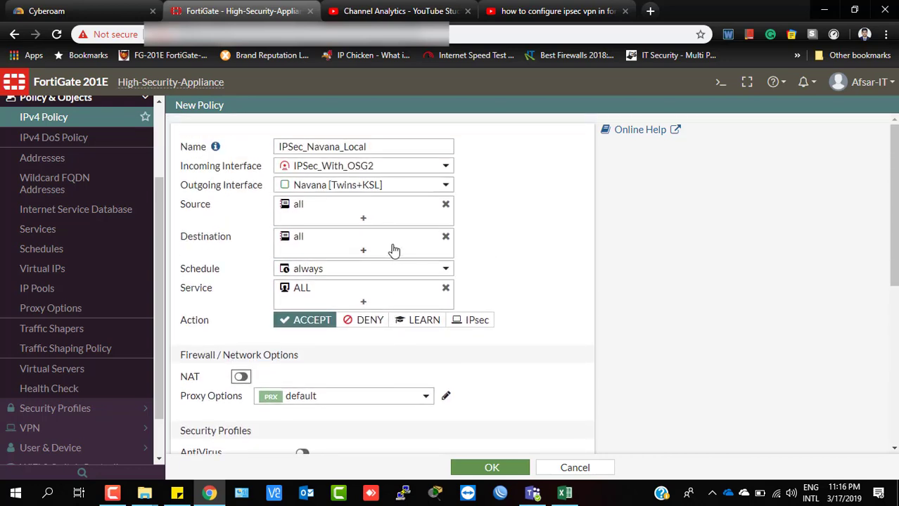
pyautogui.scroll(-5, 330, 303)
pyautogui.scroll(1, 314, 174)
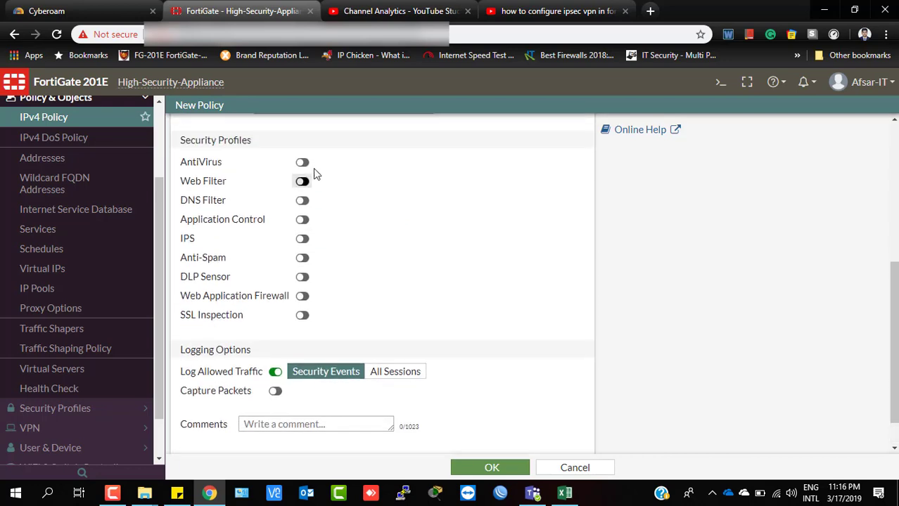
pyautogui.scroll(1, 314, 174)
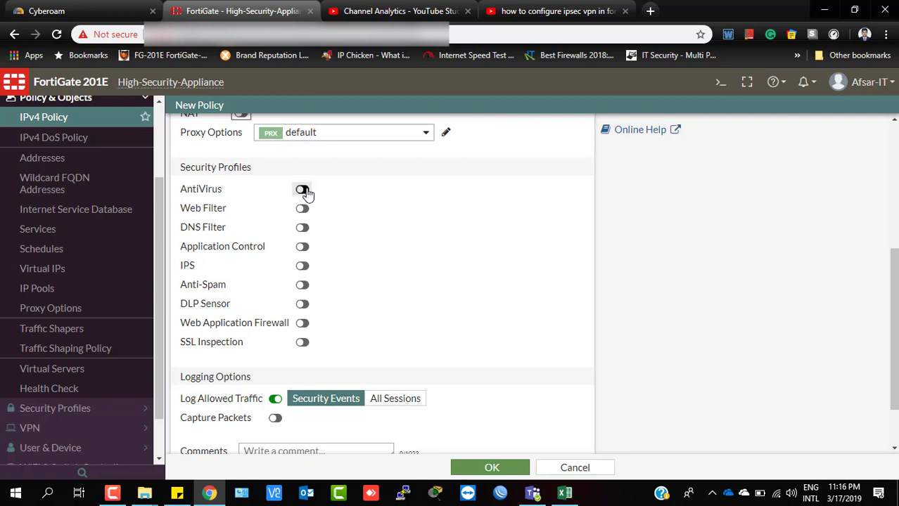
pyautogui.click(303, 190)
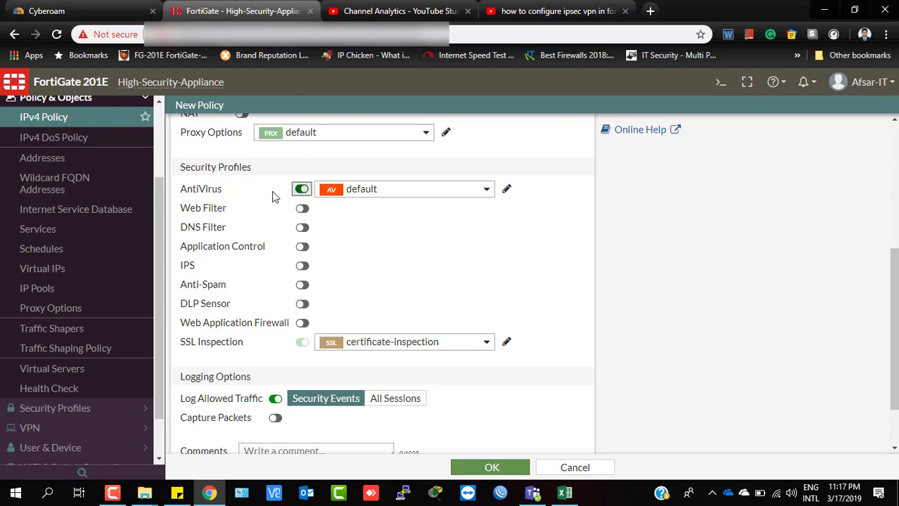
pyautogui.scroll(-1, 444, 357)
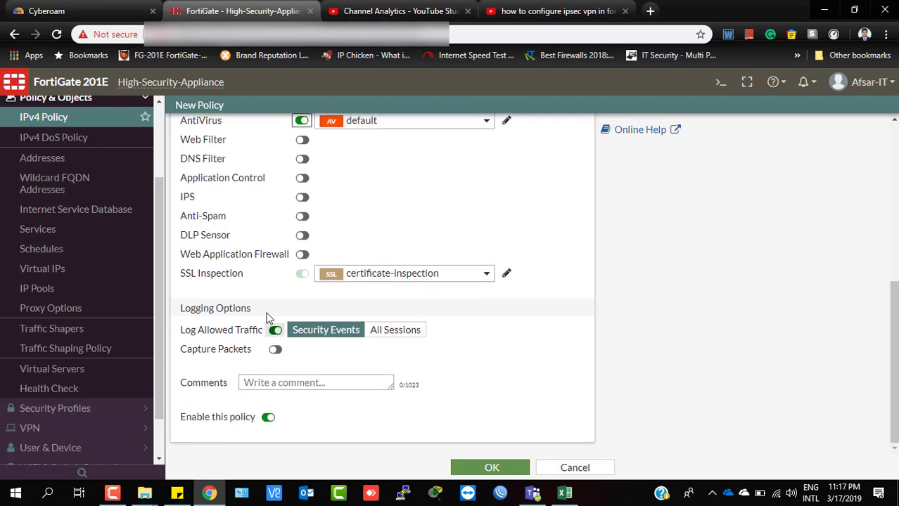
pyautogui.scroll(5, 490, 393)
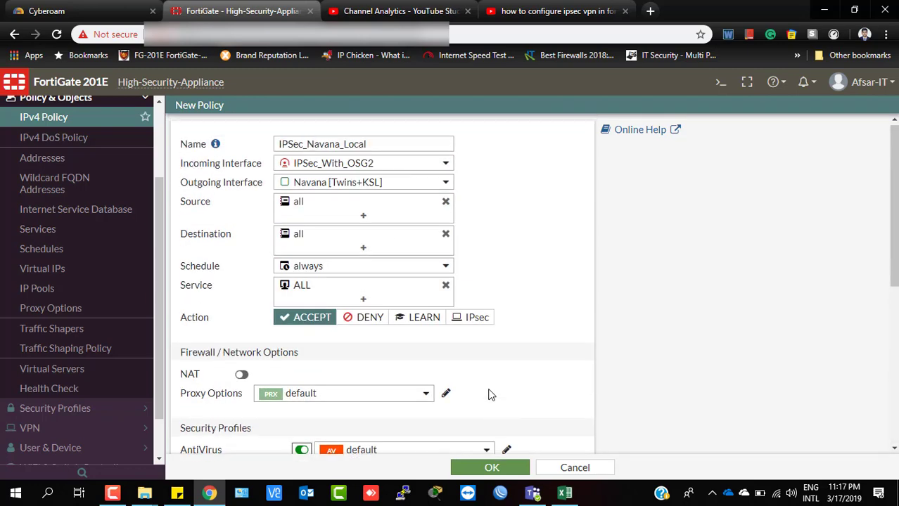
pyautogui.scroll(-4, 379, 346)
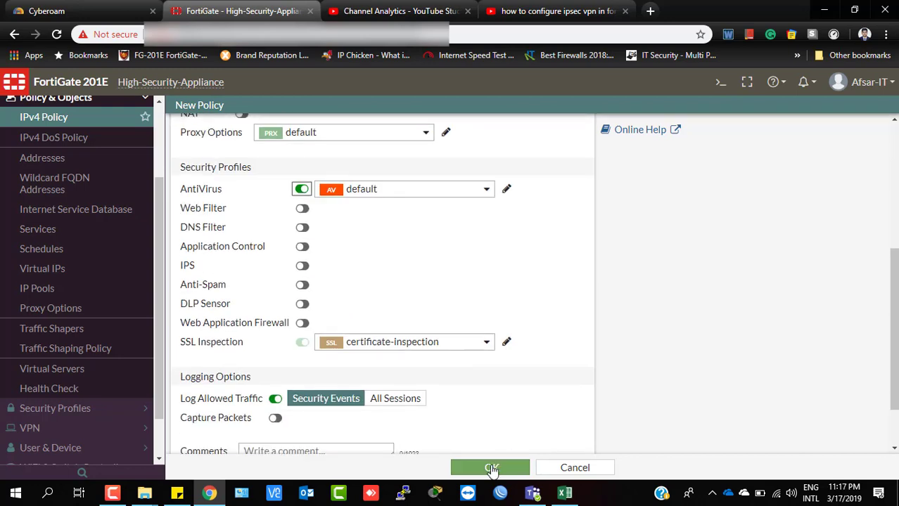
pyautogui.click(492, 467)
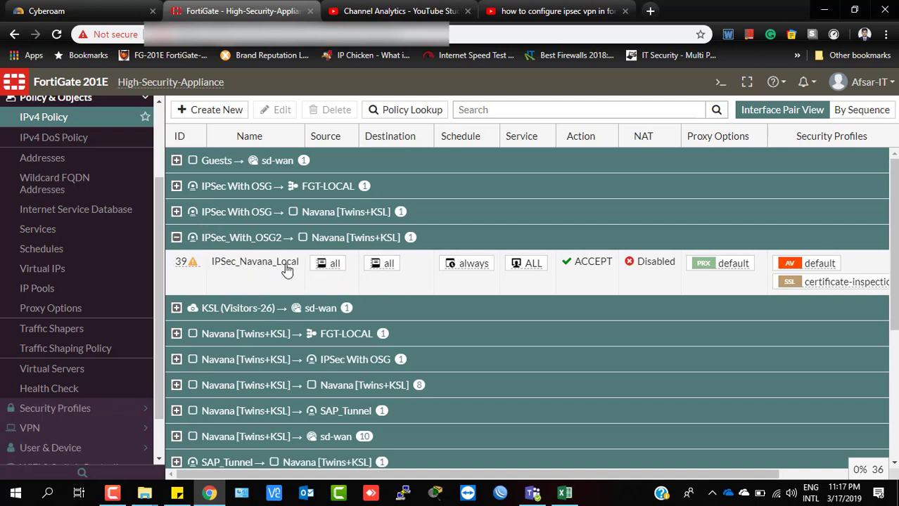
# Create another new IPv4 policy, to be named Navana_IPSec_VPN.
pyautogui.click(217, 110)
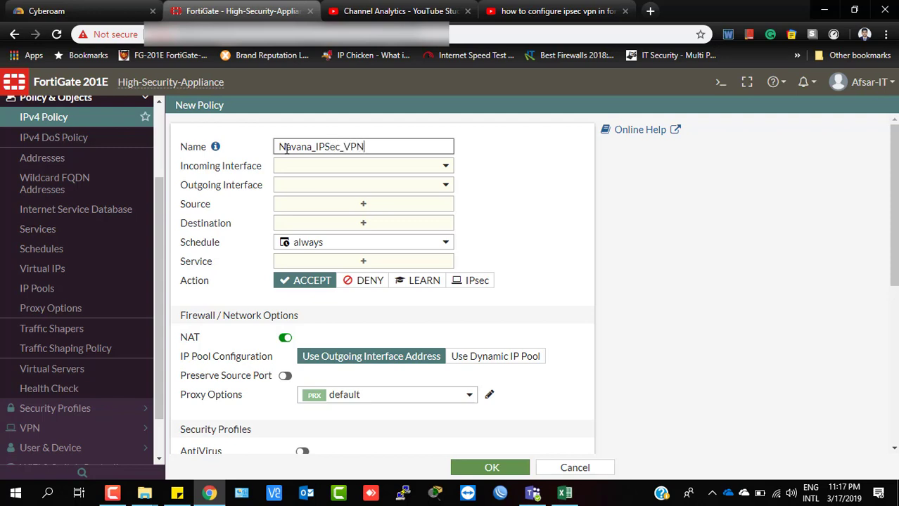
# Set incoming interface Navana [Twins+KSL] and outgoing interface IPSec_With_OSG2.
pyautogui.click(361, 168)
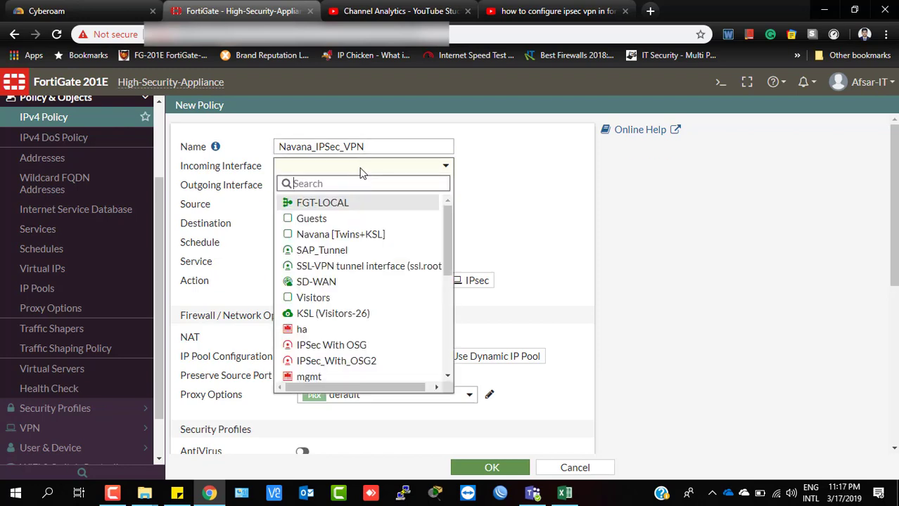
pyautogui.click(343, 234)
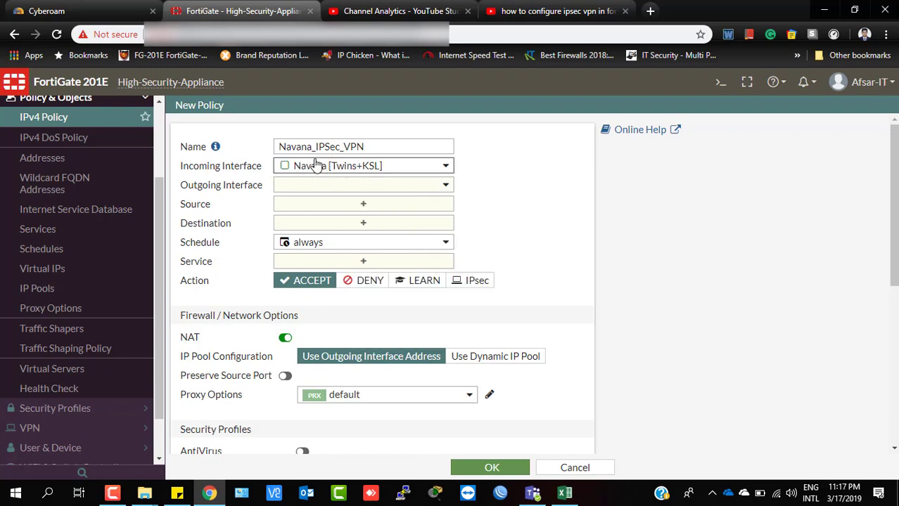
pyautogui.moveTo(298, 173)
pyautogui.click(340, 188)
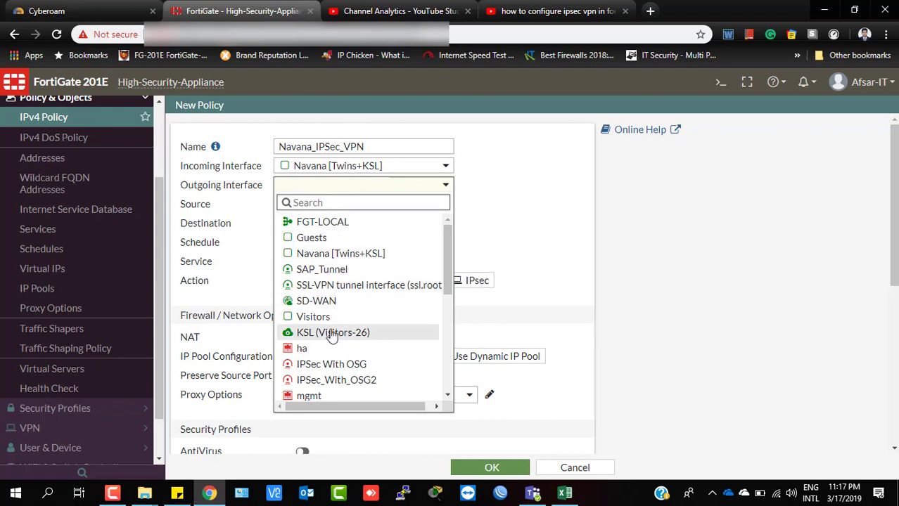
pyautogui.scroll(-2, 332, 338)
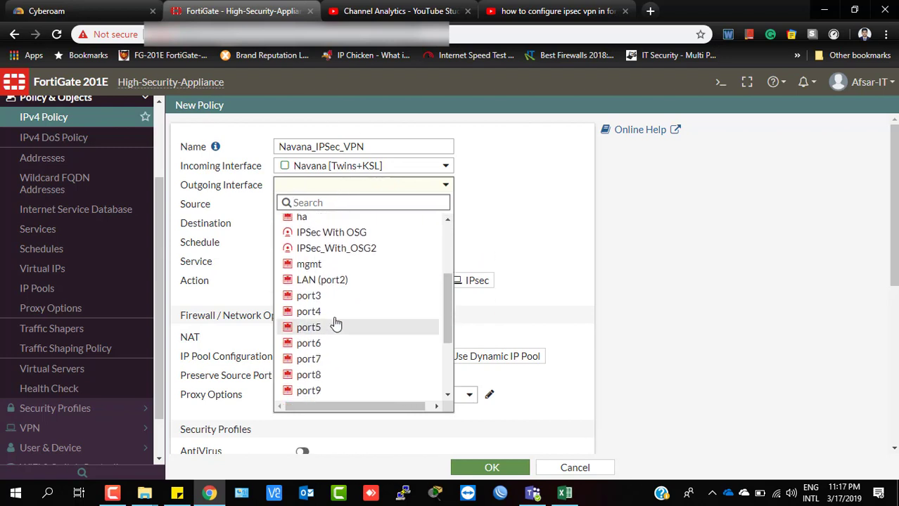
pyautogui.click(317, 249)
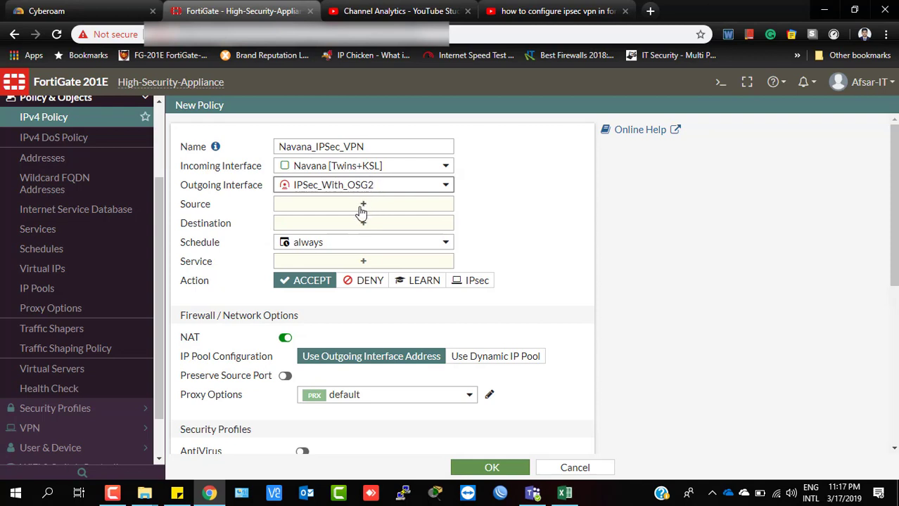
# Set source and destination to all and service to ALL.
pyautogui.click(357, 207)
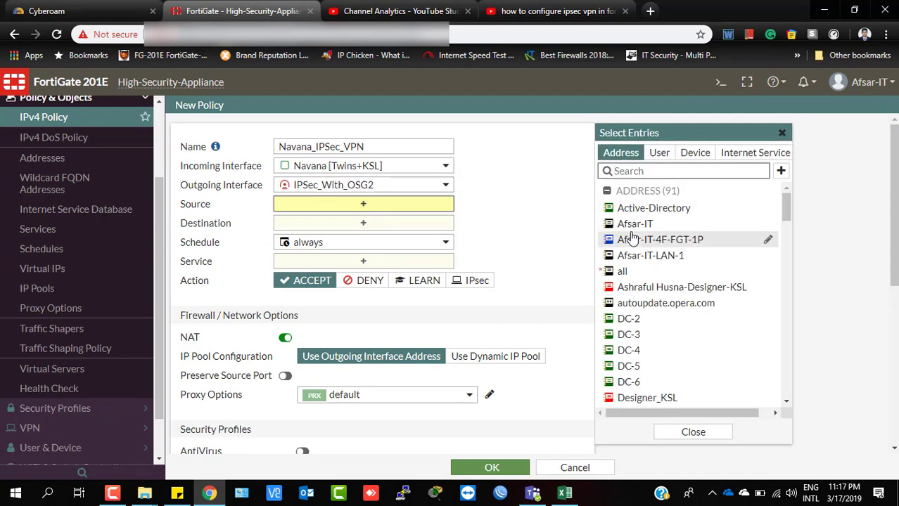
pyautogui.click(622, 271)
pyautogui.click(386, 238)
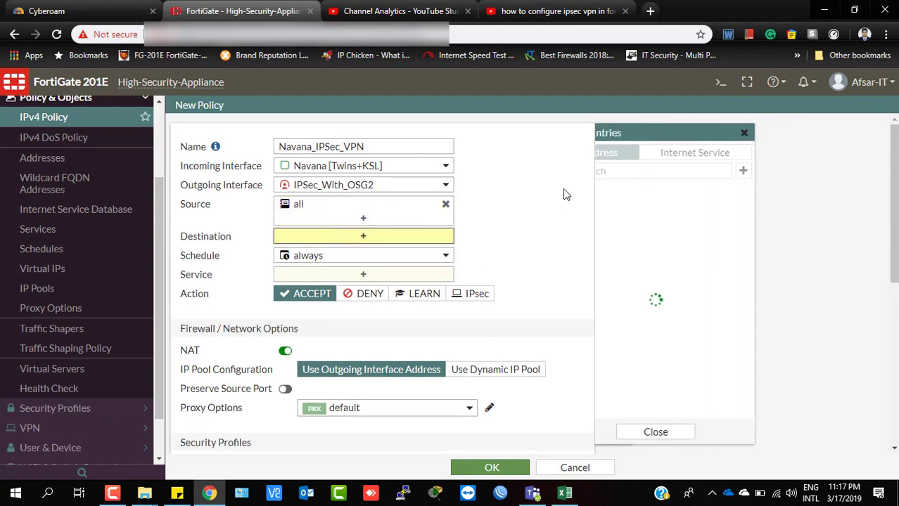
pyautogui.click(626, 241)
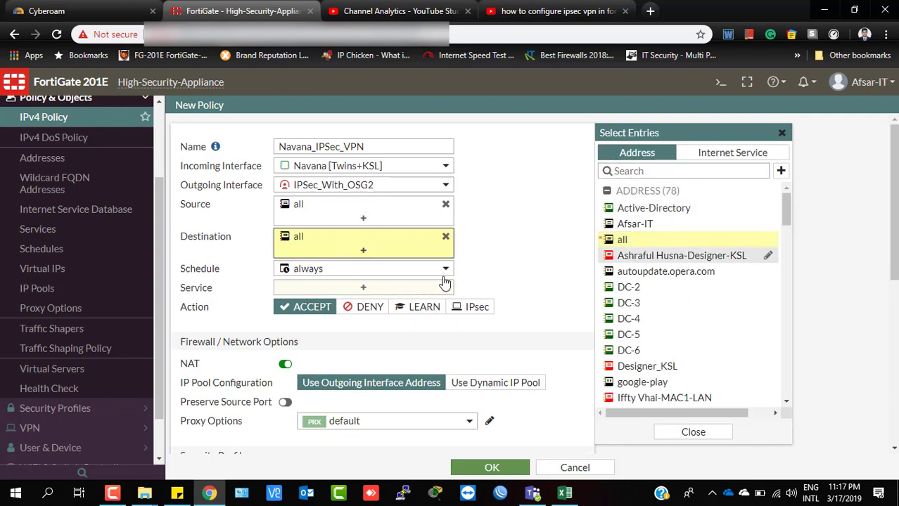
pyautogui.click(367, 287)
pyautogui.click(625, 204)
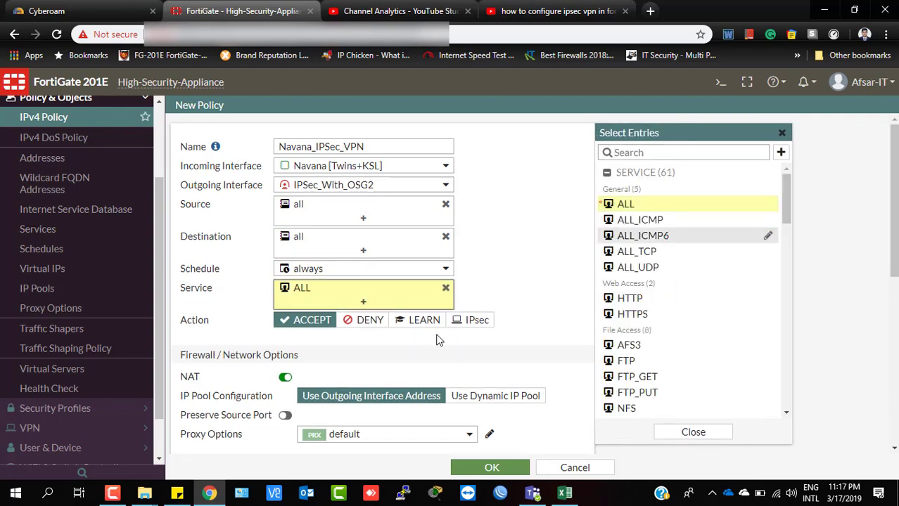
# Turn off NAT and enable AntiVirus with the default profile.
pyautogui.scroll(-2, 437, 336)
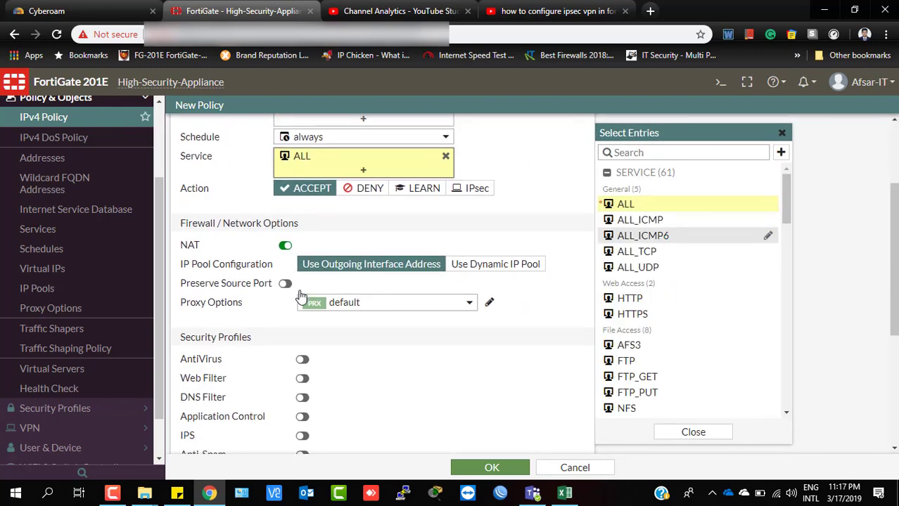
pyautogui.click(285, 247)
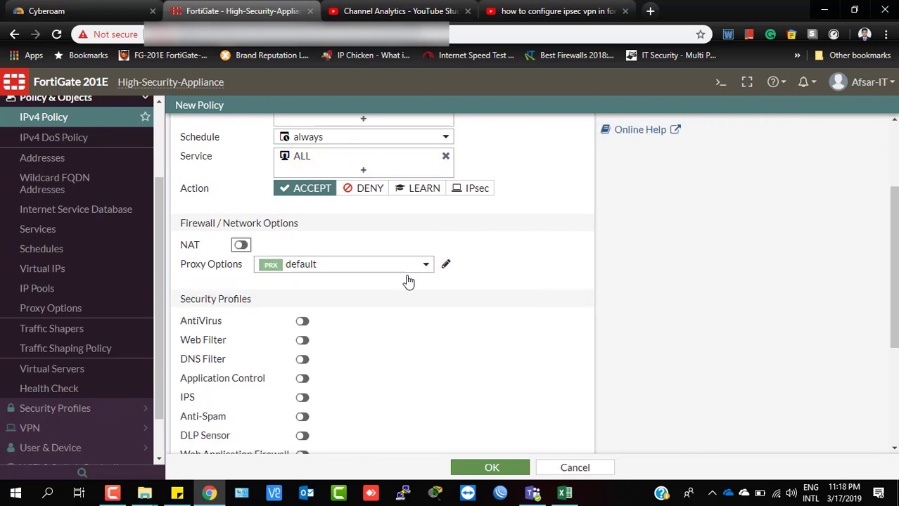
pyautogui.click(305, 321)
pyautogui.scroll(-2, 315, 313)
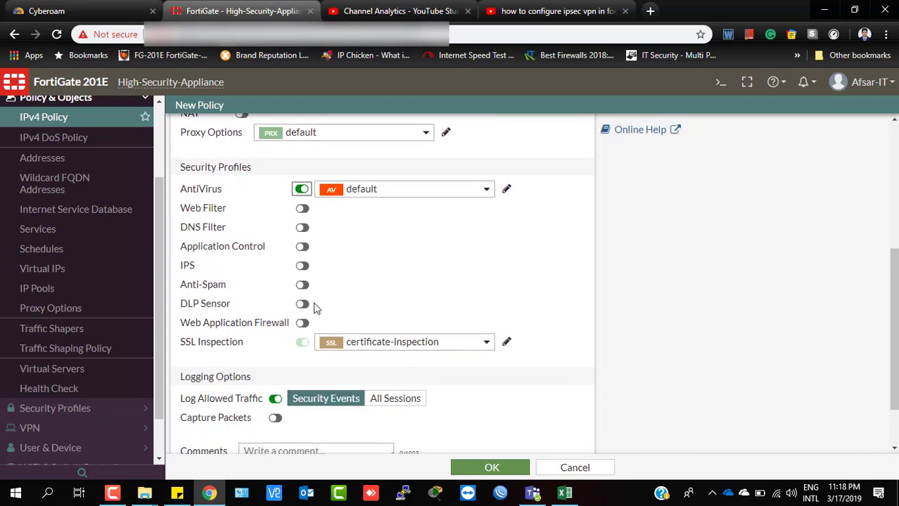
pyautogui.scroll(4, 365, 255)
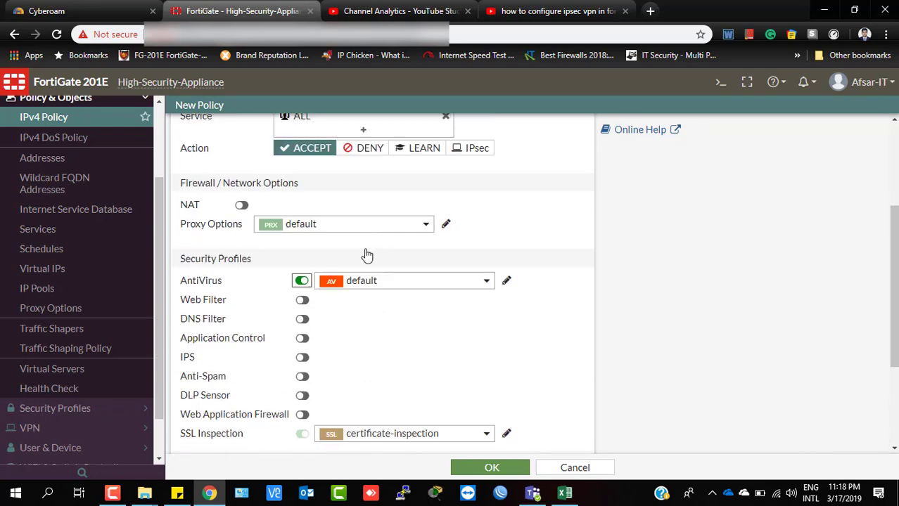
pyautogui.scroll(-5, 391, 264)
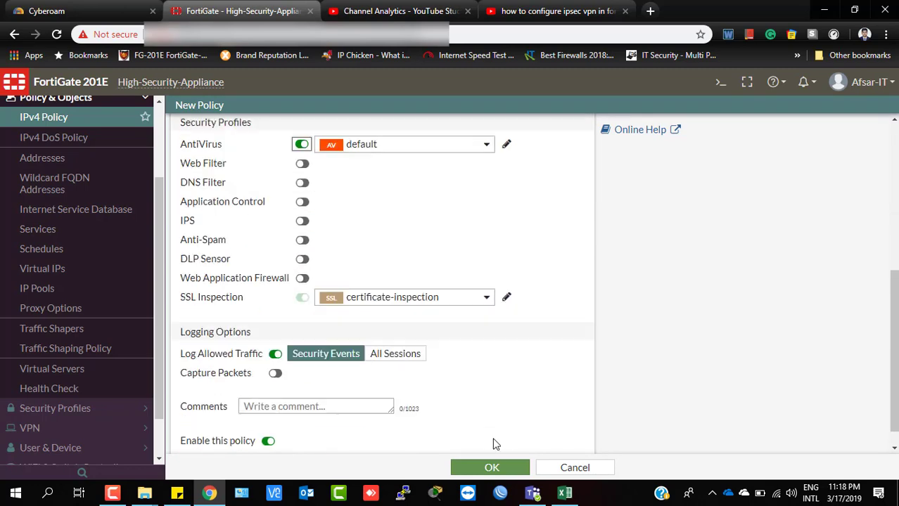
# Save Navana_IPSec_VPN as policy 40, then switch to the Cyberoam tab.
pyautogui.click(126, 112)
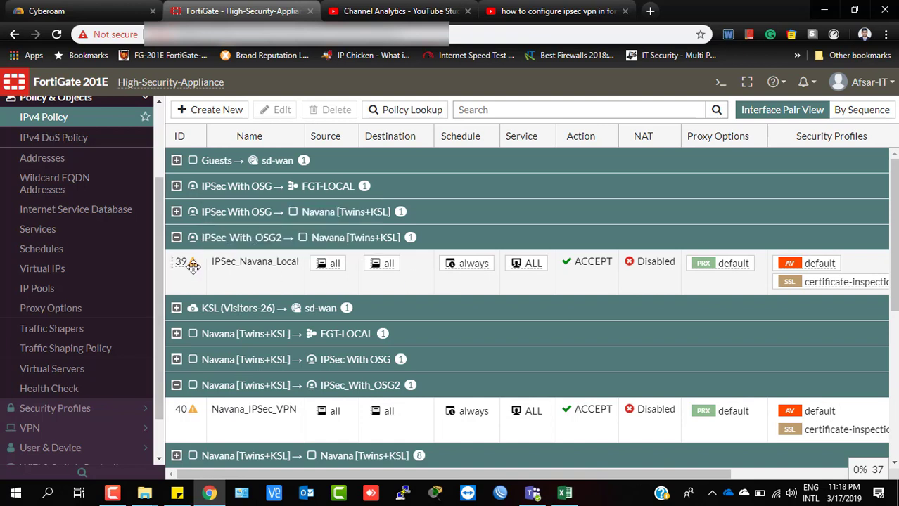
pyautogui.moveTo(192, 264)
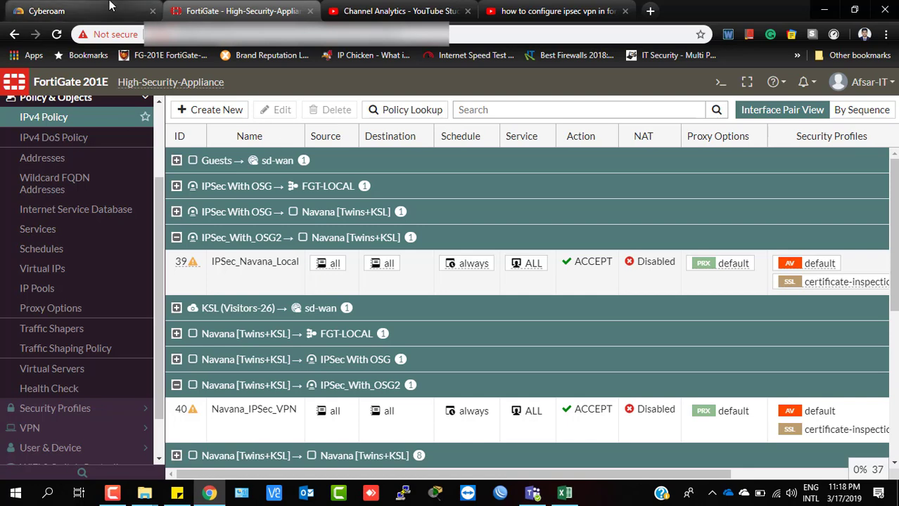
pyautogui.click(109, 7)
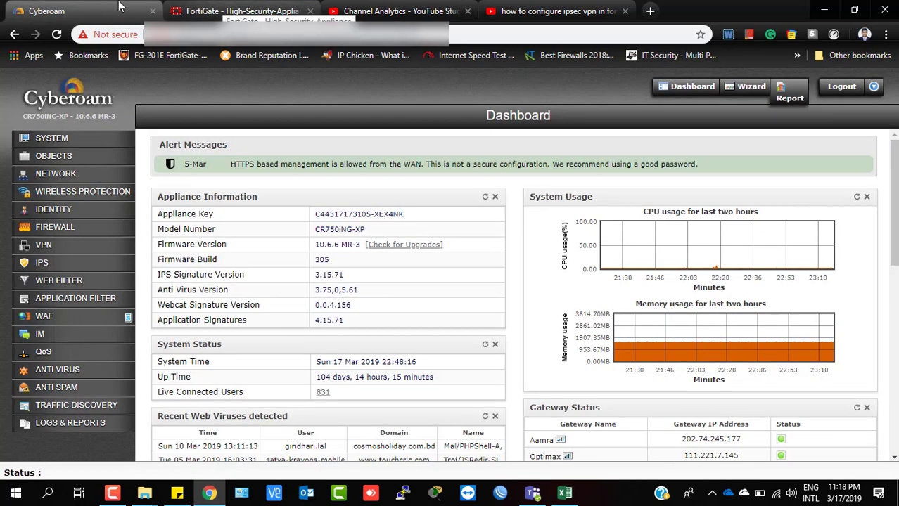
# Browse VPN > Policy and VPN > IPSec, then add a new VPN policy.
pyautogui.click(43, 246)
pyautogui.click(45, 261)
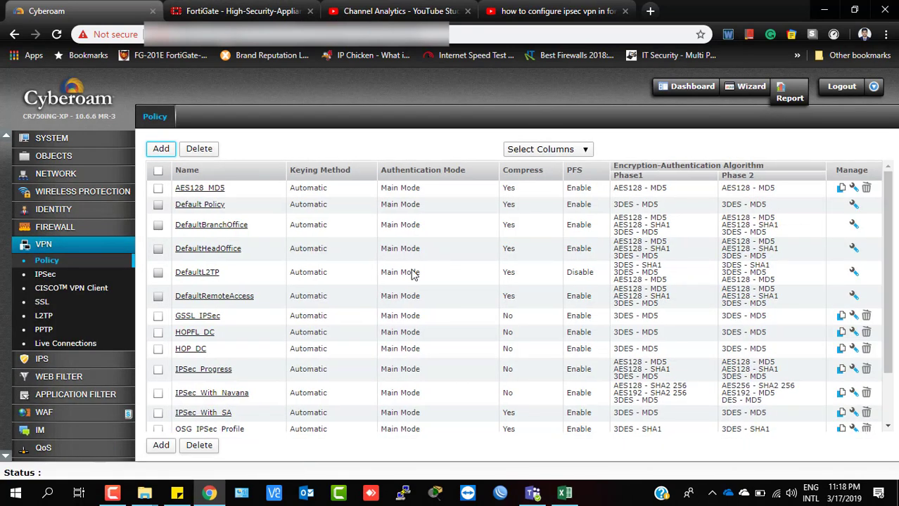
pyautogui.click(46, 275)
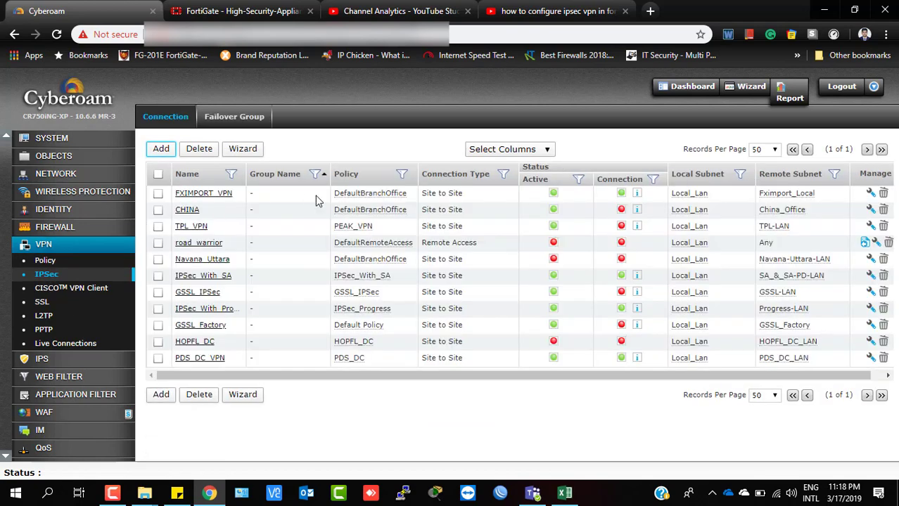
pyautogui.click(45, 261)
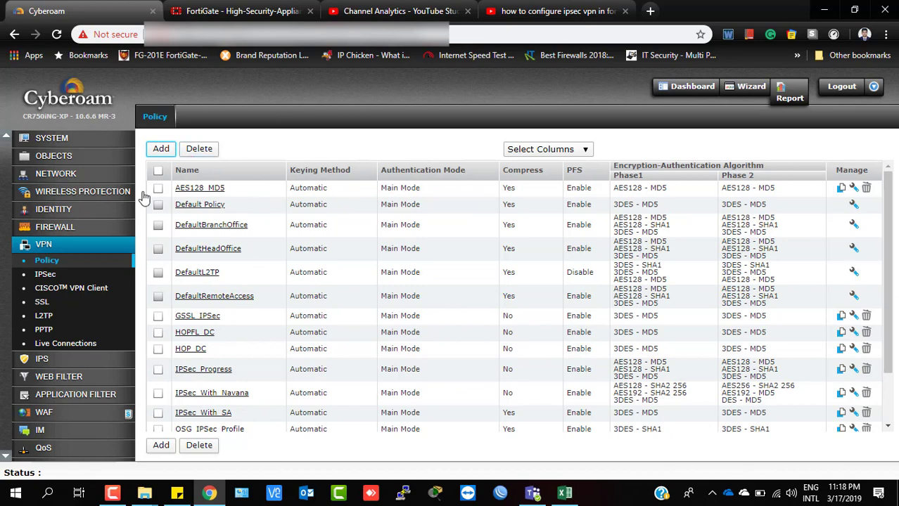
pyautogui.click(161, 149)
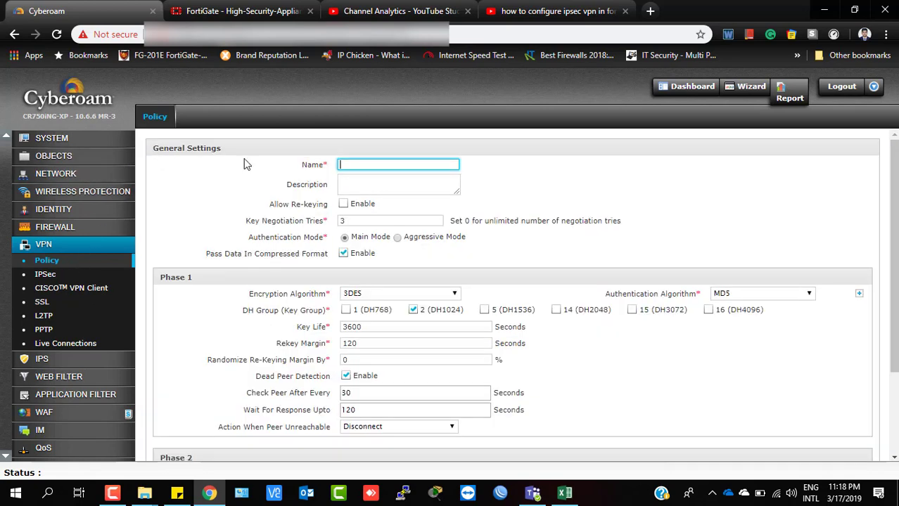
# Enter the policy name IPSec_With_Navana, allow re-keying, and set Key Negotiation Tries to 0.
pyautogui.click(361, 163)
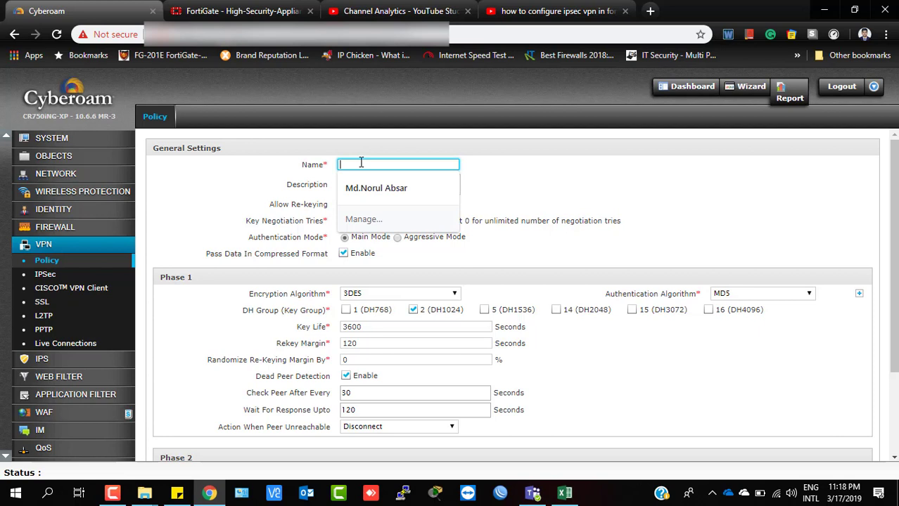
pyautogui.write('IPSec_With_Navana')
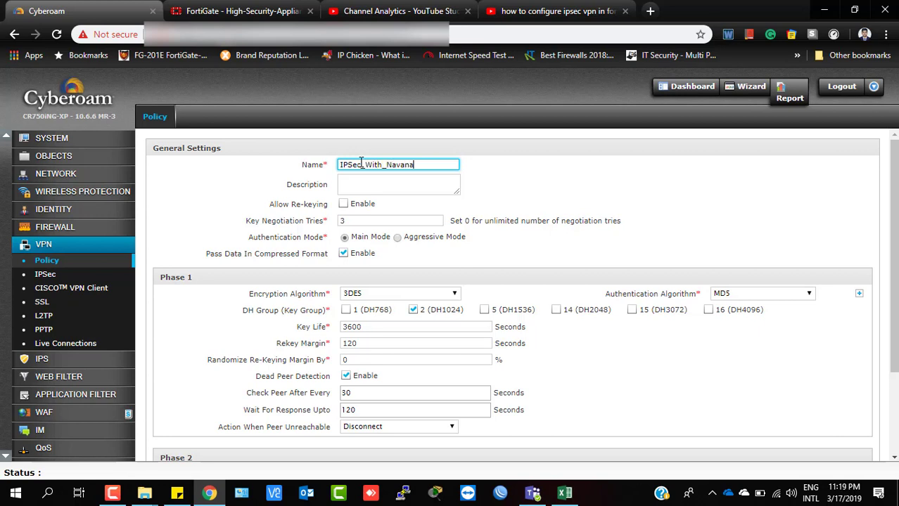
pyautogui.click(345, 205)
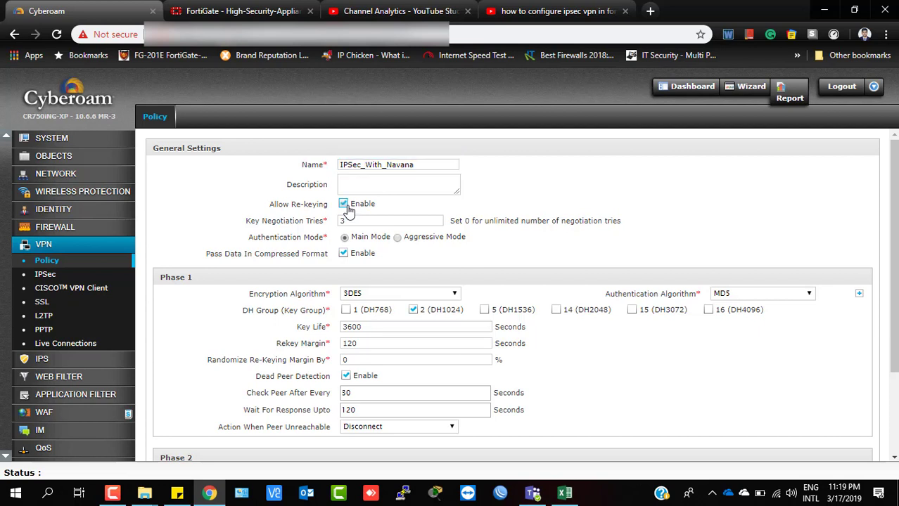
pyautogui.doubleClick(355, 218)
pyautogui.write('0')
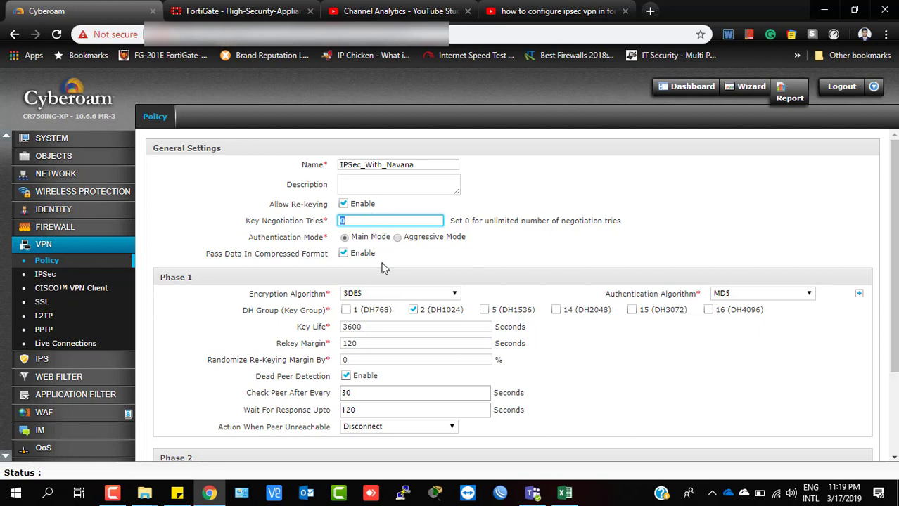
# Untick Pass Data In Compressed Format for the policy.
pyautogui.moveTo(261, 243); pyautogui.dragTo(335, 253)
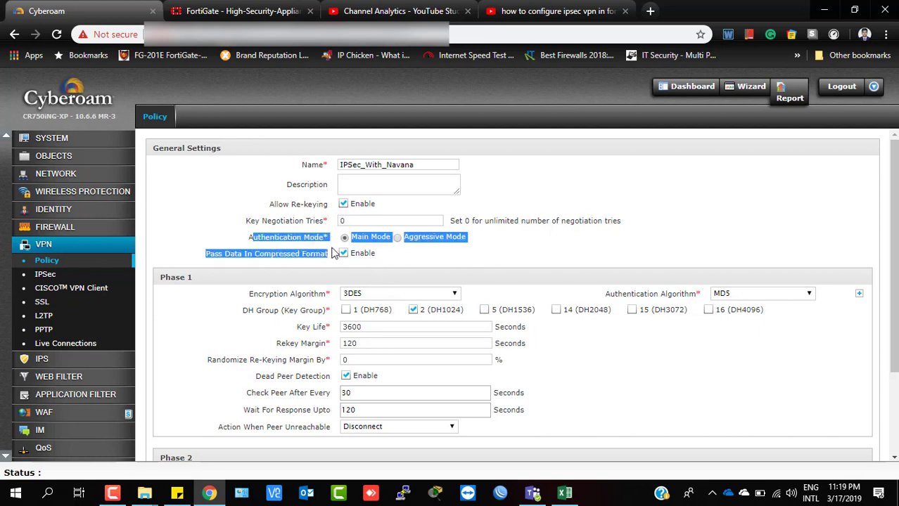
pyautogui.click(473, 266)
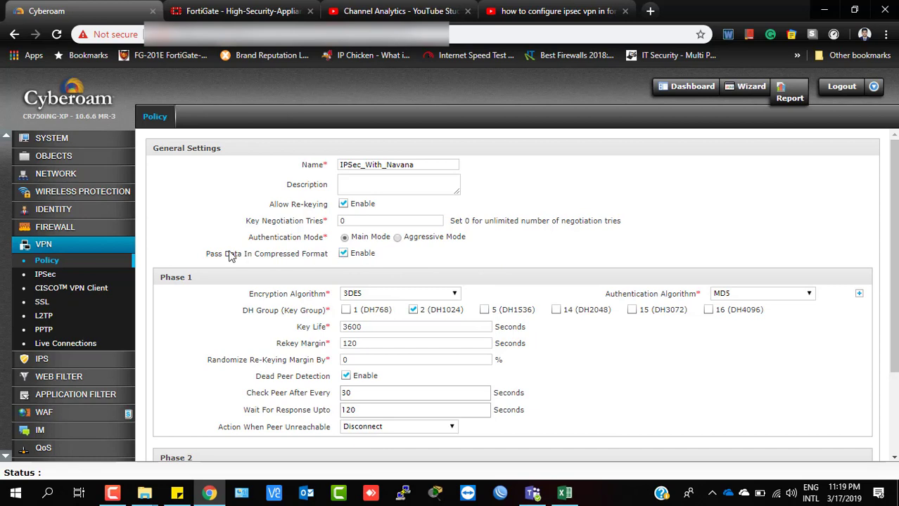
pyautogui.click(343, 253)
pyautogui.scroll(-1, 352, 250)
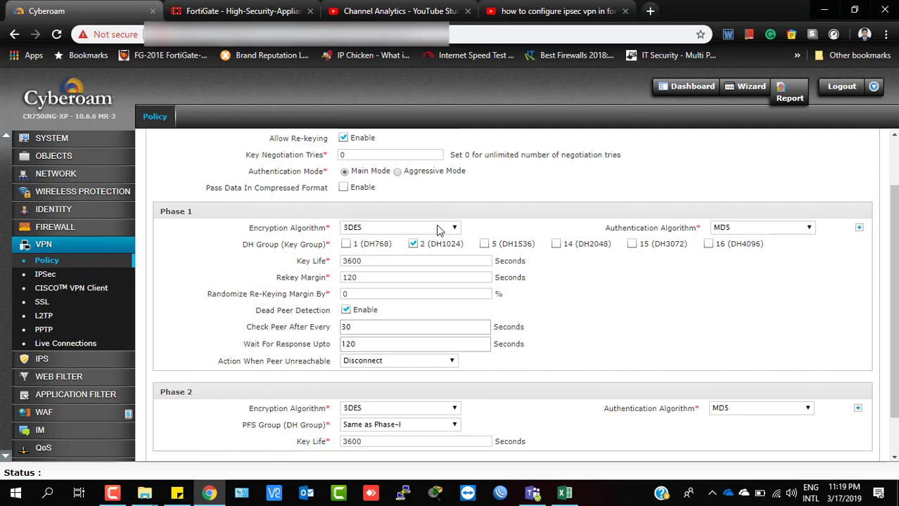
# Set the first two Phase 1 proposals to AES128/SHA2 256 and AES192/SHA2 256.
pyautogui.click(438, 228)
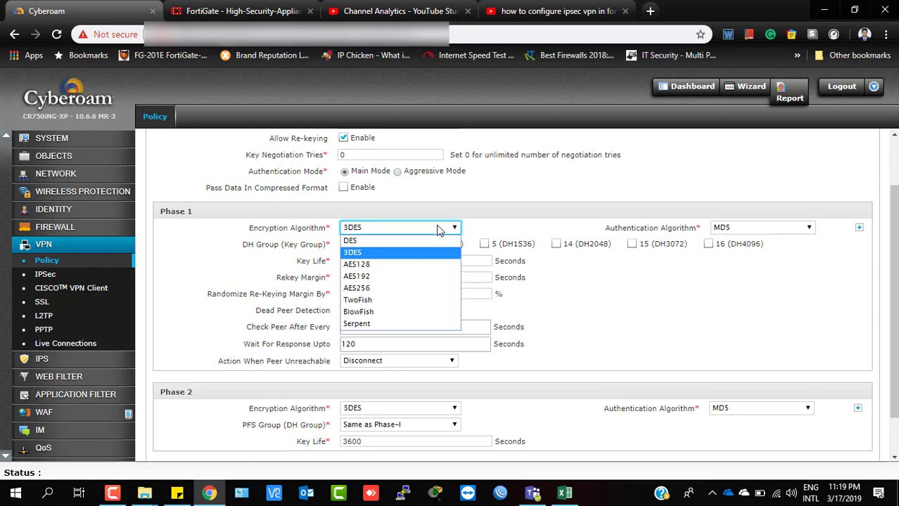
pyautogui.click(419, 264)
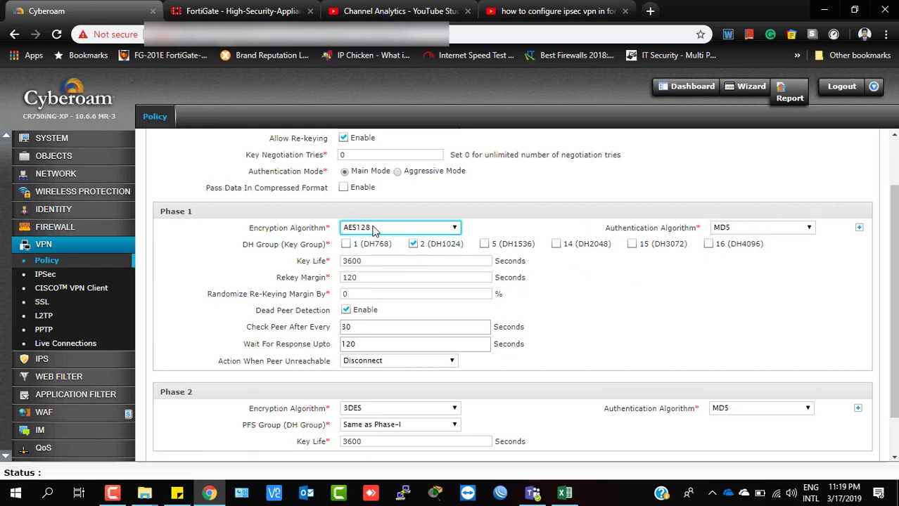
pyautogui.click(743, 228)
pyautogui.click(743, 264)
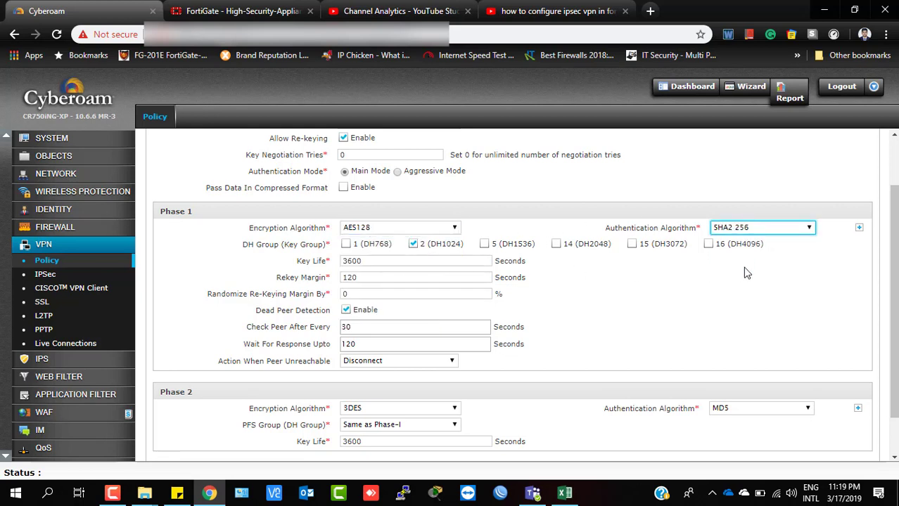
pyautogui.click(859, 229)
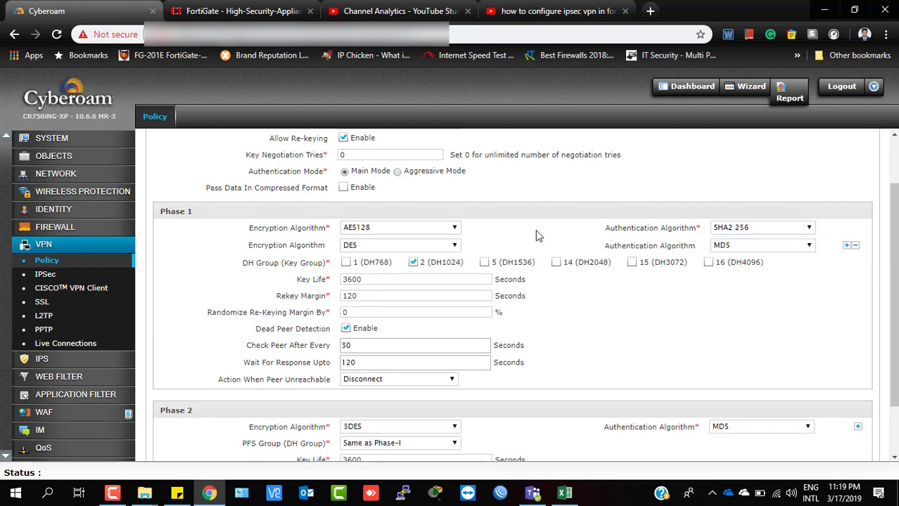
pyautogui.click(442, 245)
pyautogui.click(398, 294)
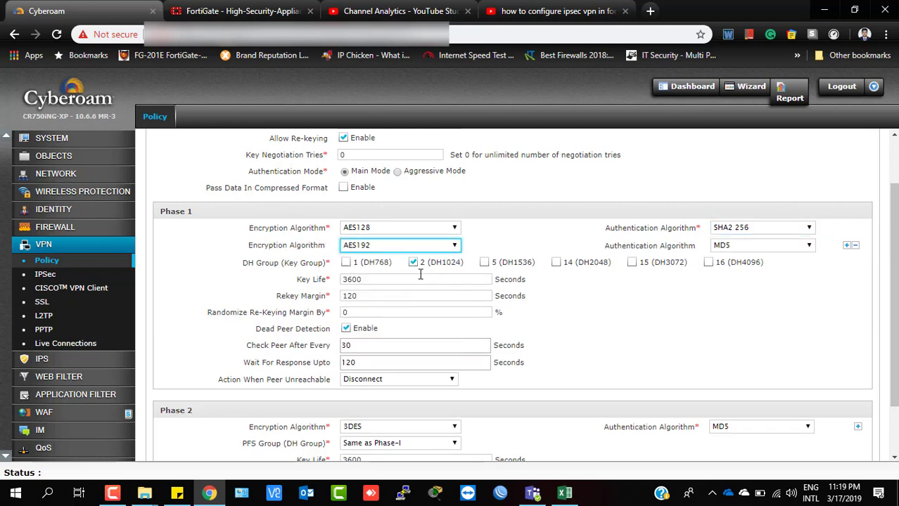
pyautogui.click(783, 251)
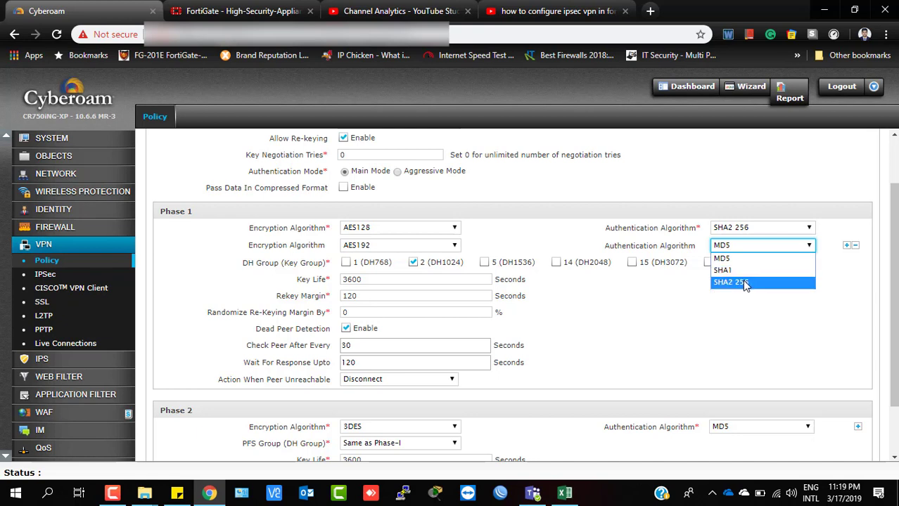
pyautogui.click(747, 285)
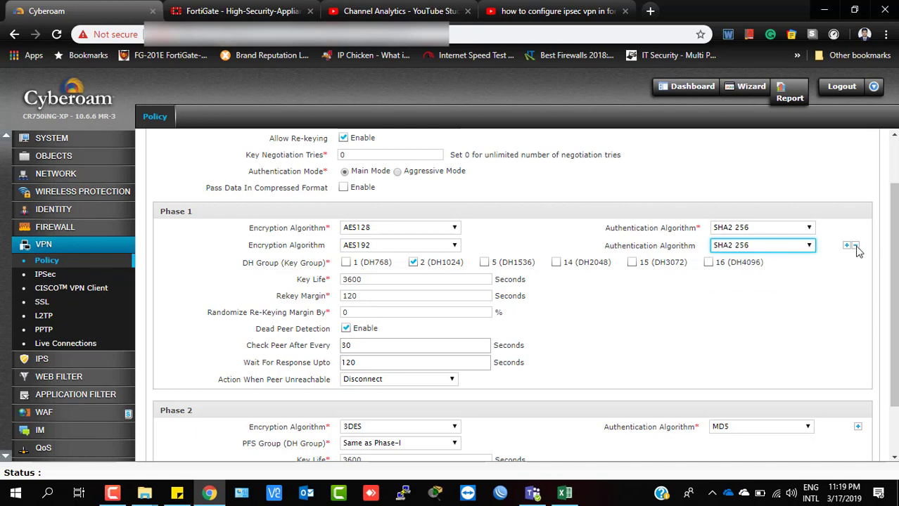
pyautogui.click(469, 252)
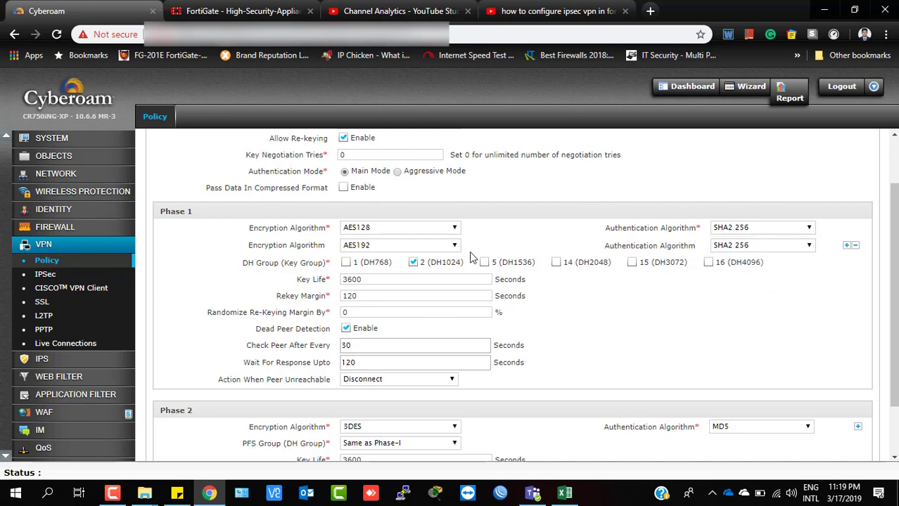
# Add a third 3DES/MD5 Phase 1 proposal and switch DH groups from 2 to 5 and 14.
pyautogui.click(847, 247)
pyautogui.click(401, 264)
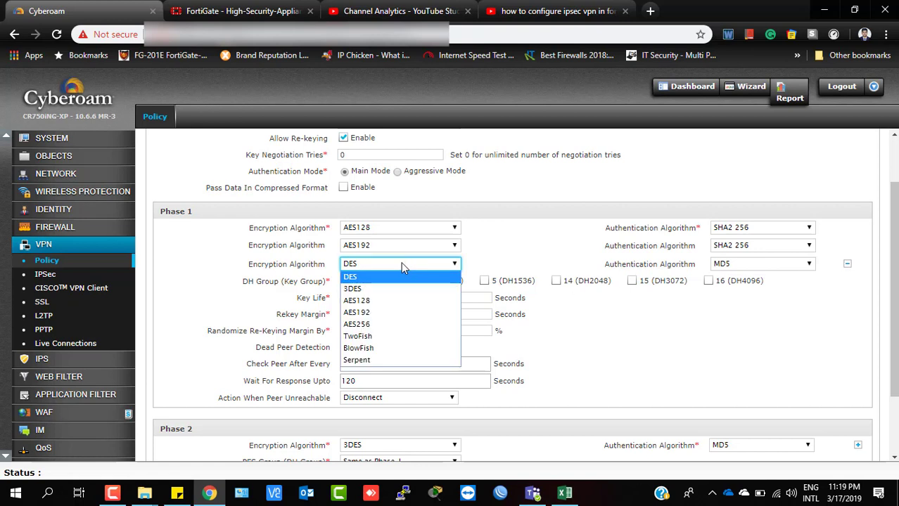
pyautogui.click(366, 289)
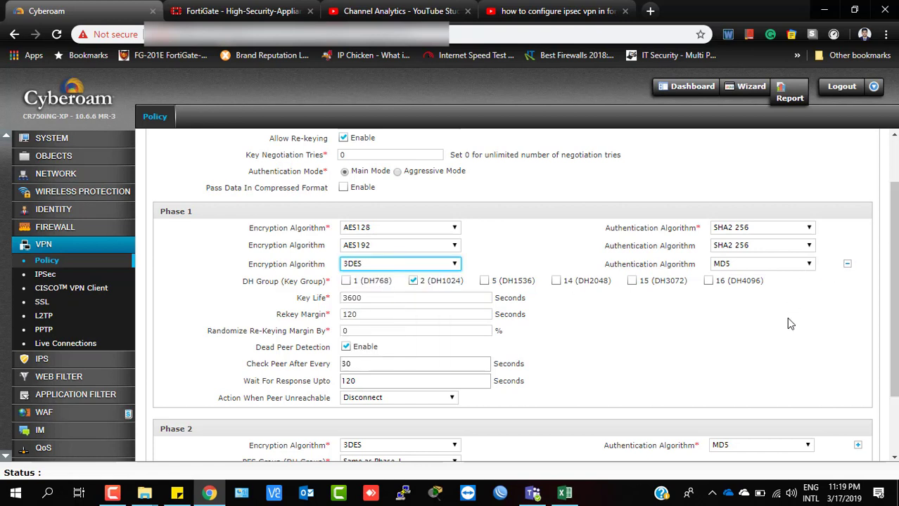
pyautogui.click(415, 282)
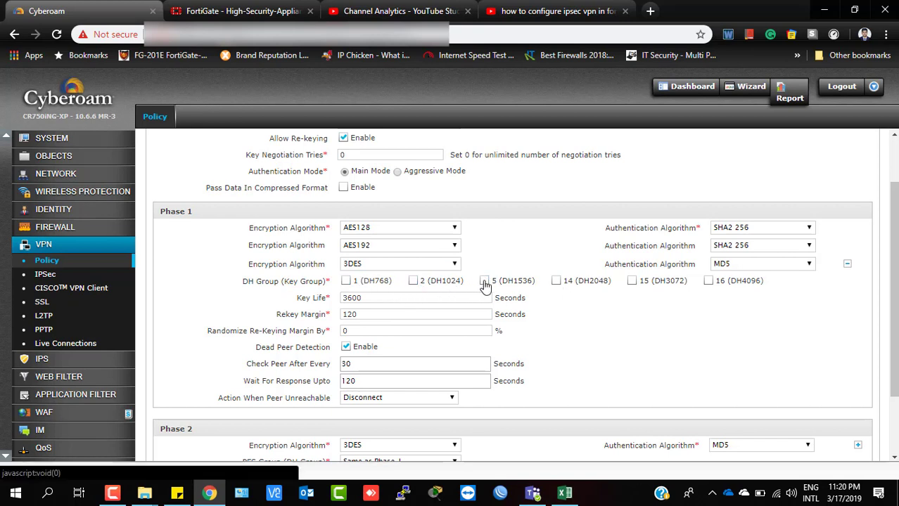
pyautogui.click(485, 282)
pyautogui.click(557, 282)
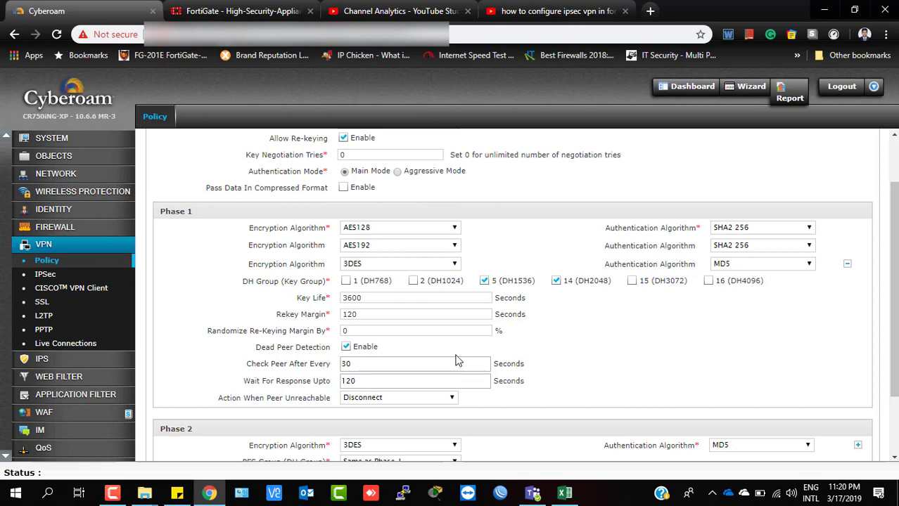
pyautogui.scroll(-1, 404, 337)
# Change the Phase 1 key life to 86400 seconds.
pyautogui.moveTo(381, 234); pyautogui.dragTo(289, 243)
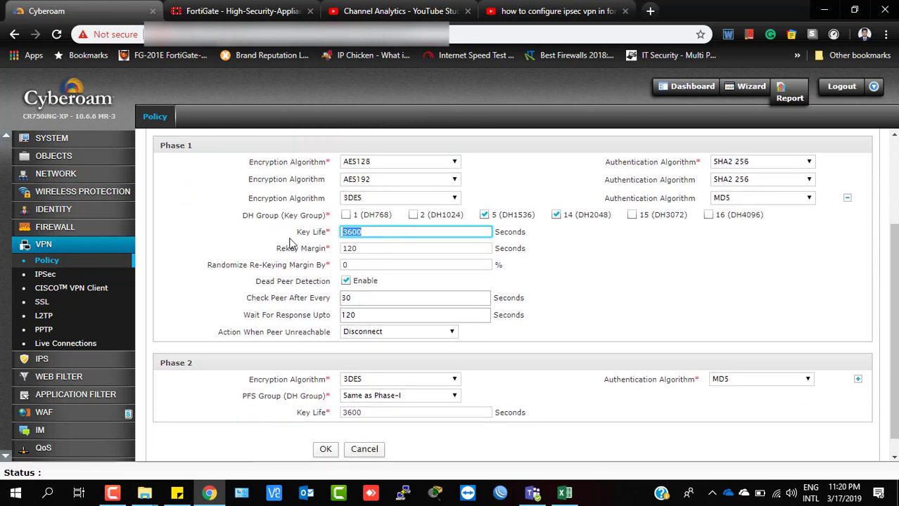
pyautogui.write('864')
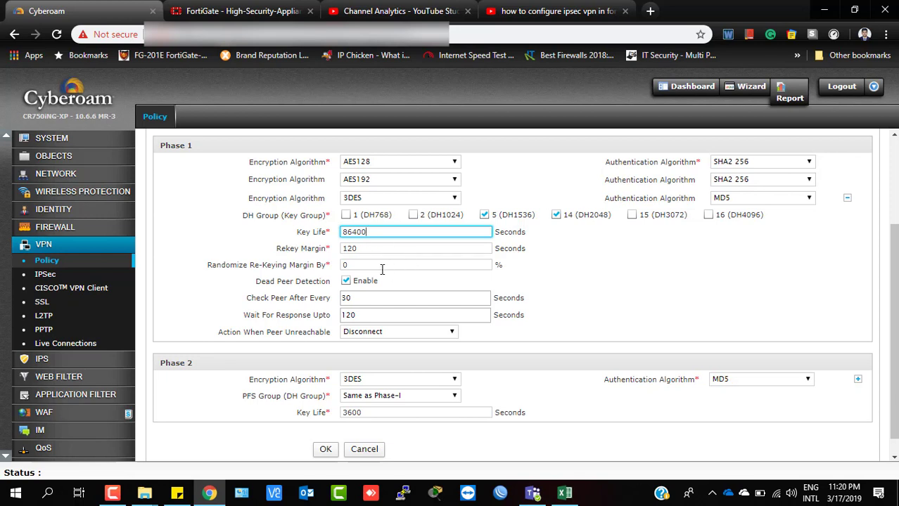
pyautogui.scroll(-1, 374, 290)
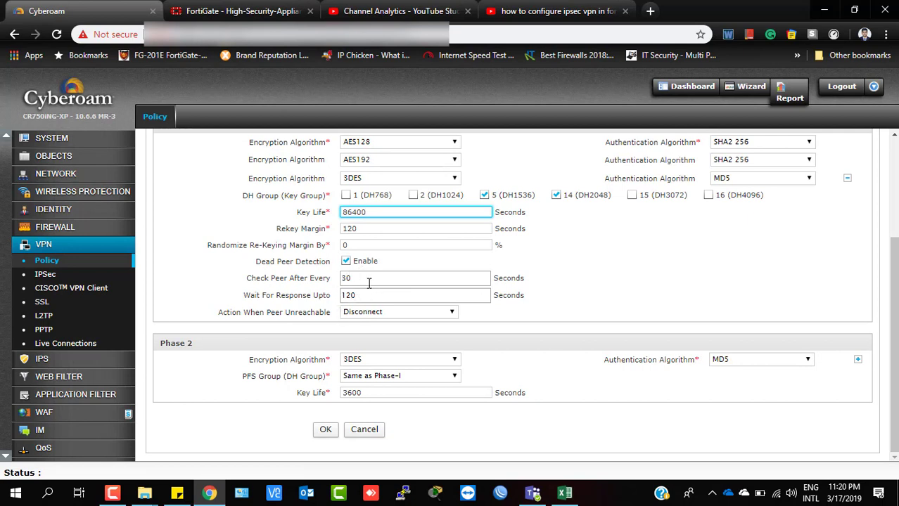
# Set the dead peer detection action for an unreachable peer to Re-initiate.
pyautogui.doubleClick(369, 283)
pyautogui.press('Tab')
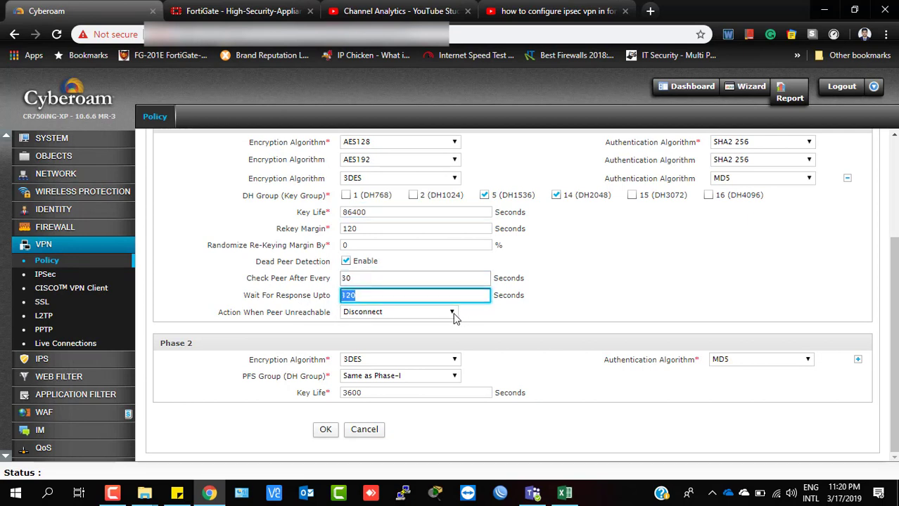
pyautogui.click(452, 313)
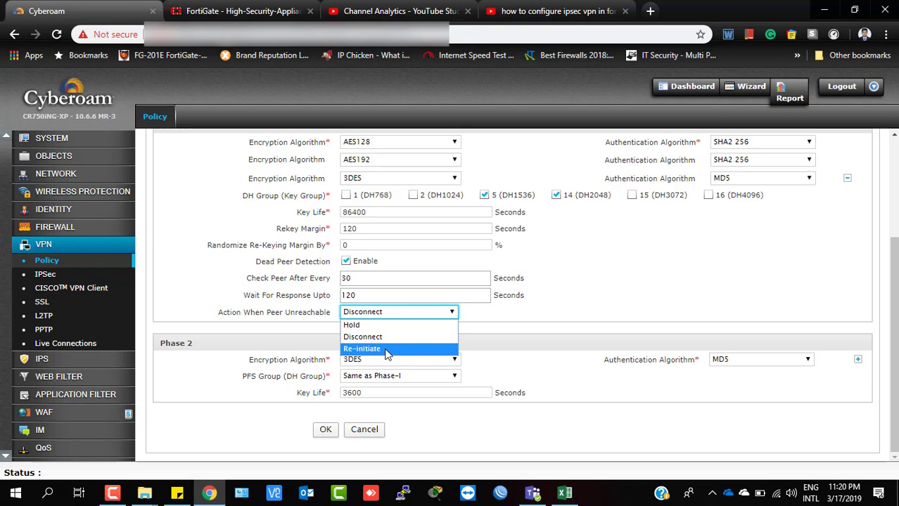
pyautogui.click(385, 349)
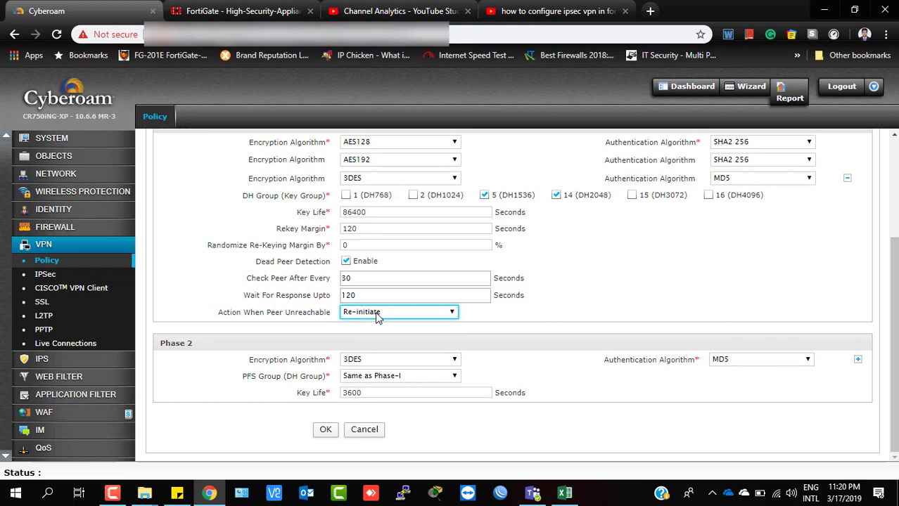
pyautogui.click(377, 317)
pyautogui.click(363, 349)
pyautogui.scroll(3, 474, 337)
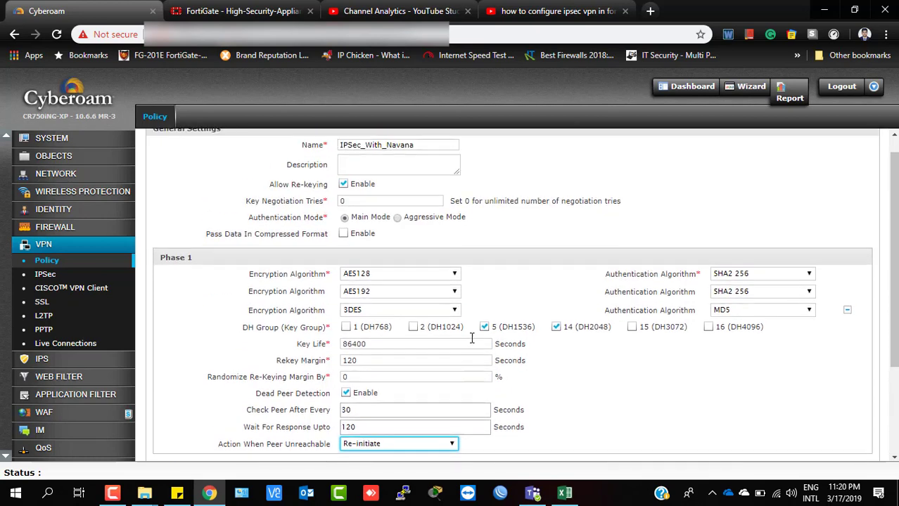
pyautogui.scroll(-3, 476, 336)
# Set the first Phase 2 proposal to AES256 encryption with SHA2 256 authentication.
pyautogui.click(455, 361)
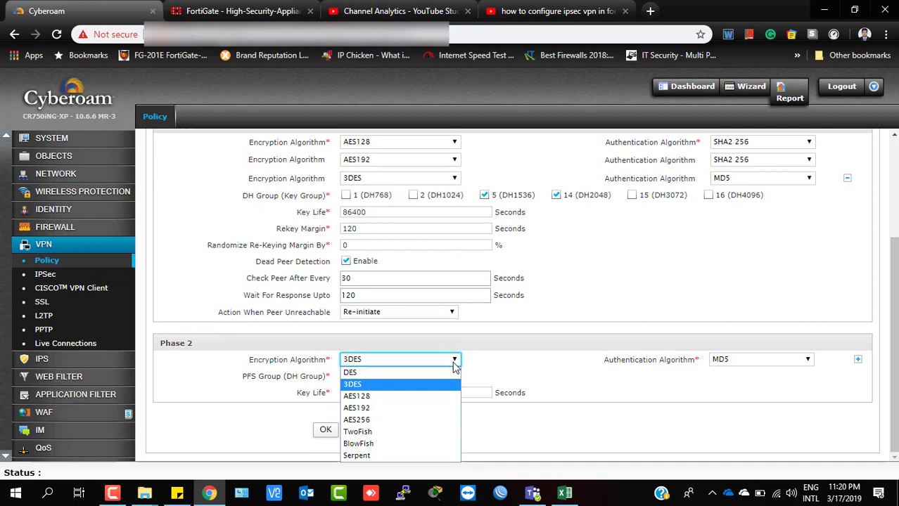
pyautogui.click(387, 419)
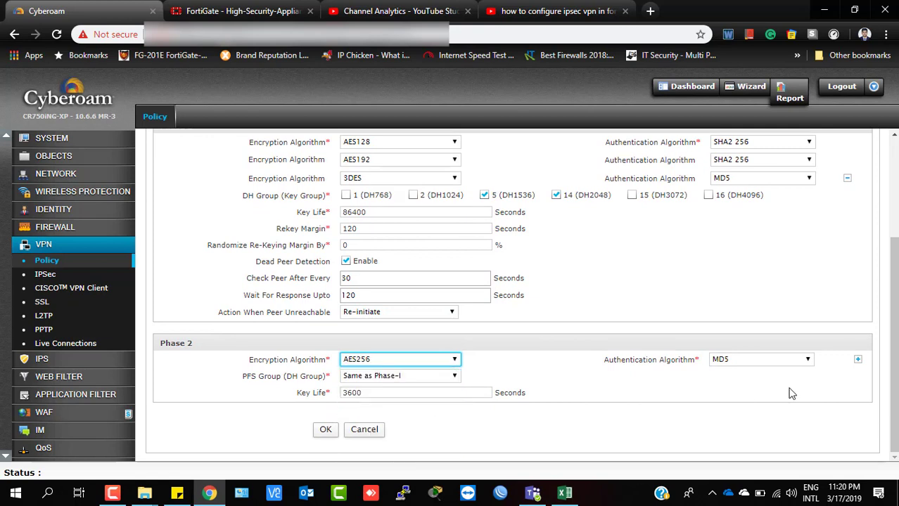
pyautogui.click(797, 360)
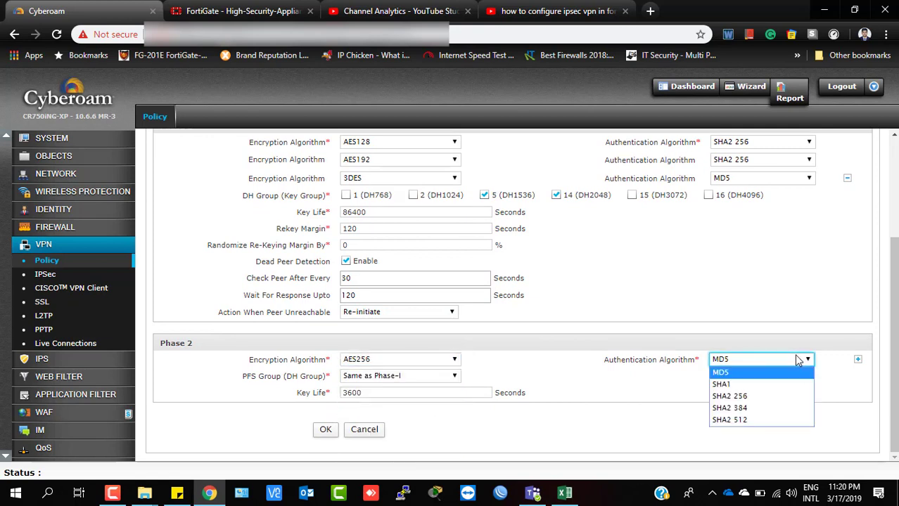
pyautogui.click(748, 398)
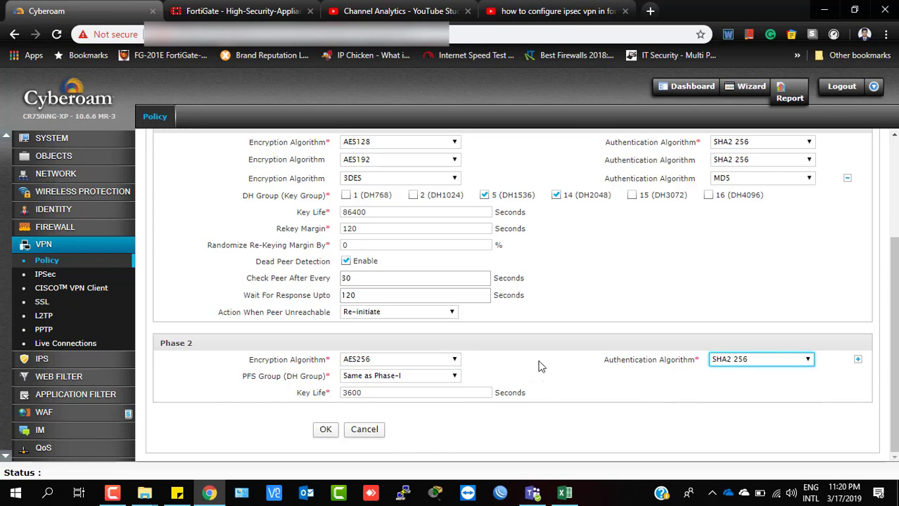
# Add Phase 2 proposals AES192/MD5 and DES/MD5.
pyautogui.click(858, 359)
pyautogui.scroll(-1, 703, 362)
pyautogui.click(395, 360)
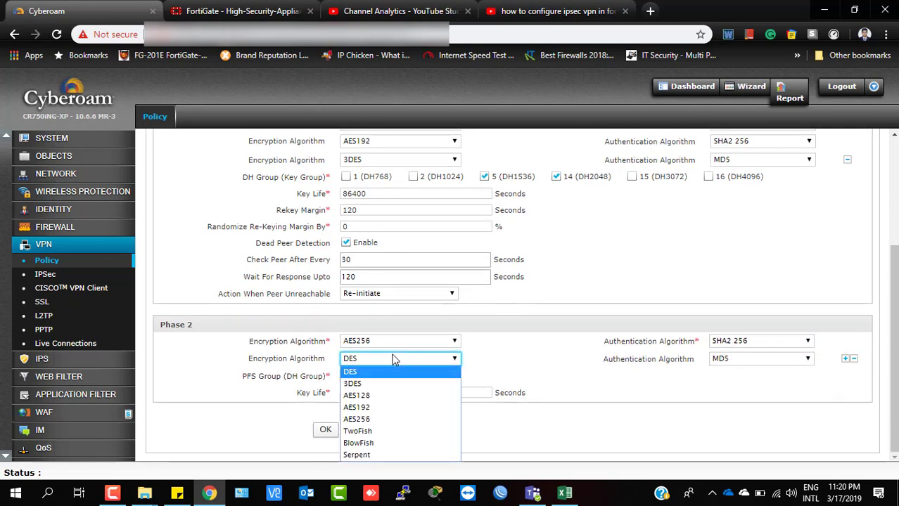
pyautogui.click(373, 408)
pyautogui.click(745, 359)
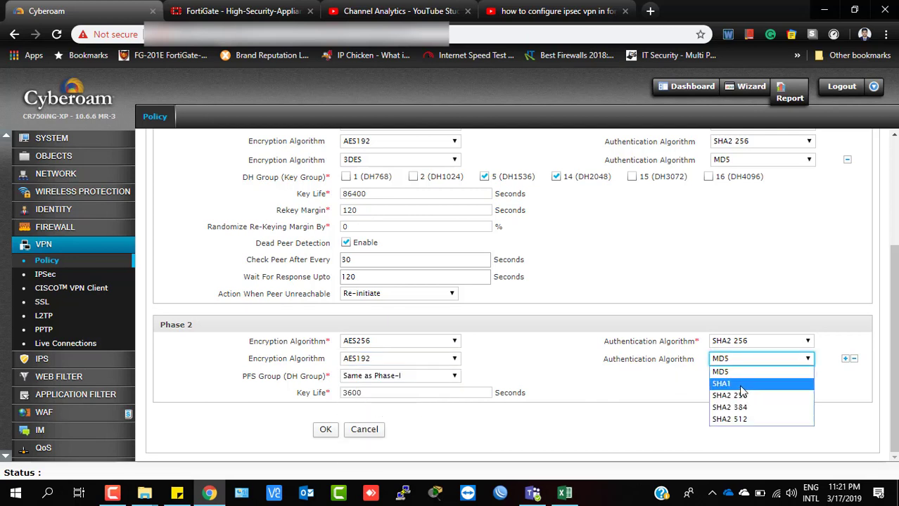
pyautogui.click(735, 371)
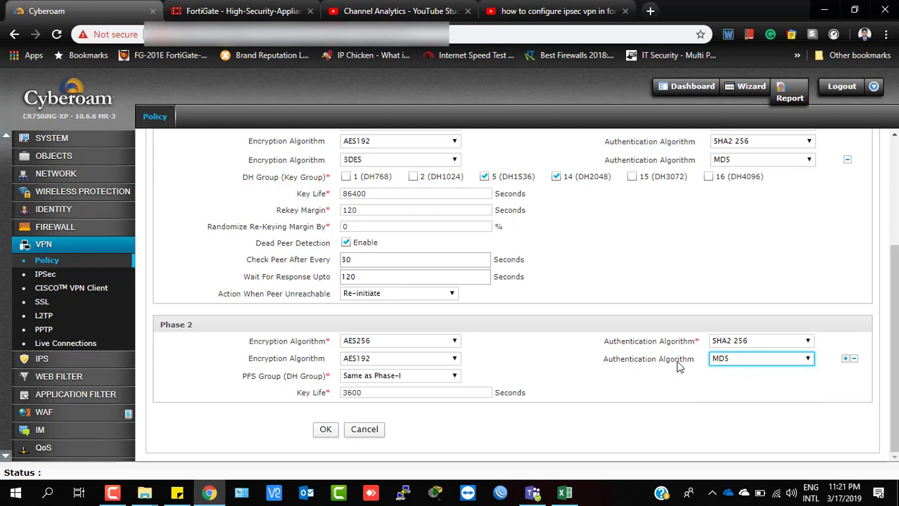
pyautogui.click(845, 358)
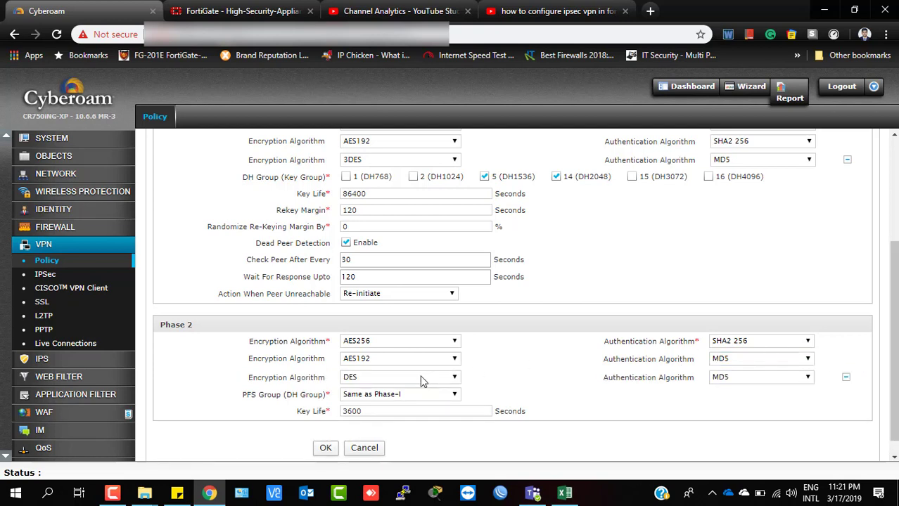
pyautogui.click(760, 377)
pyautogui.click(761, 378)
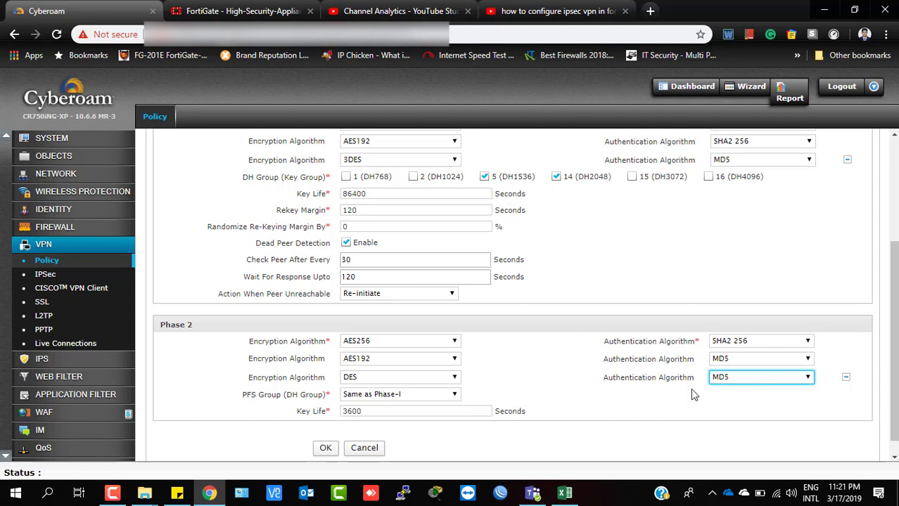
pyautogui.scroll(-1, 481, 389)
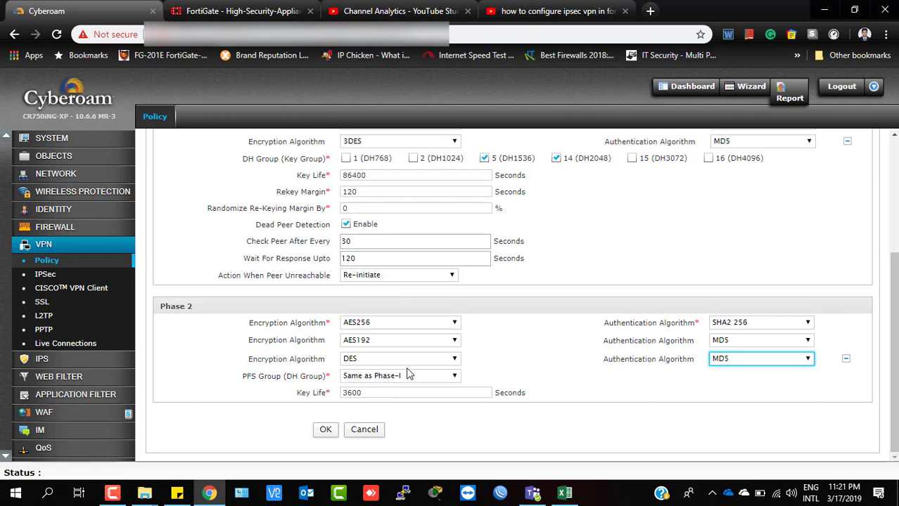
pyautogui.scroll(1, 418, 243)
pyautogui.scroll(3, 418, 243)
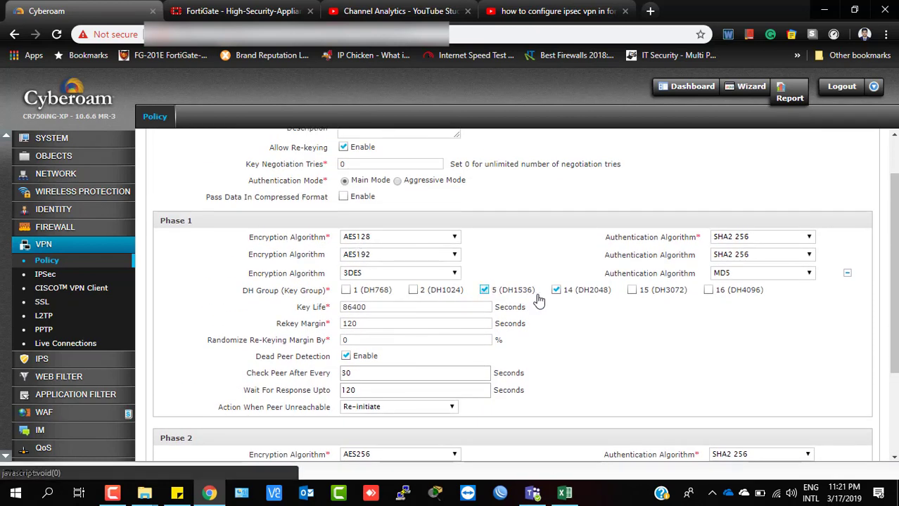
pyautogui.scroll(-4, 623, 331)
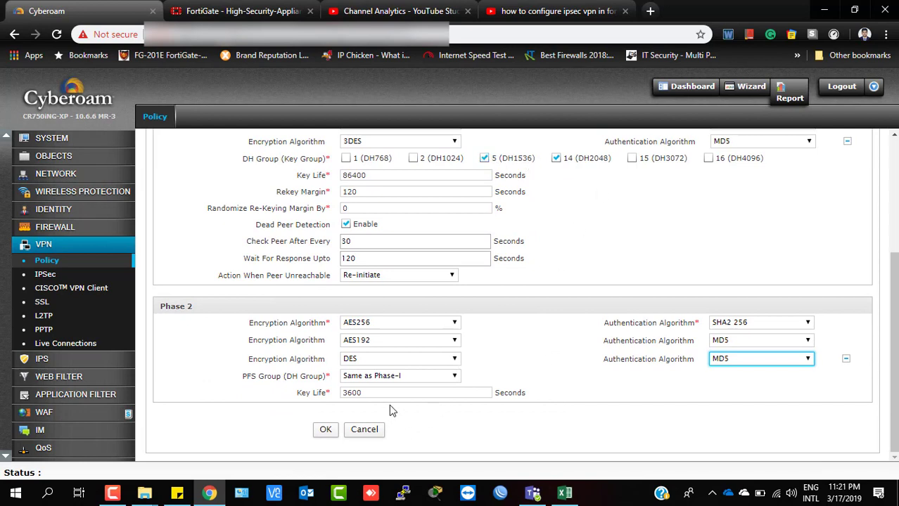
# Set the Phase 2 key life to 86400 seconds.
pyautogui.doubleClick(351, 392)
pyautogui.write('86')
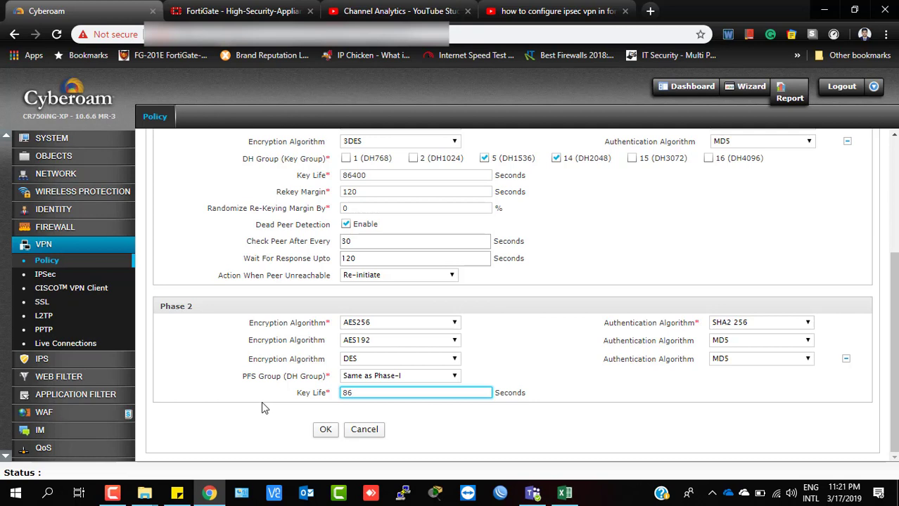
pyautogui.write('400')
pyautogui.scroll(3, 338, 292)
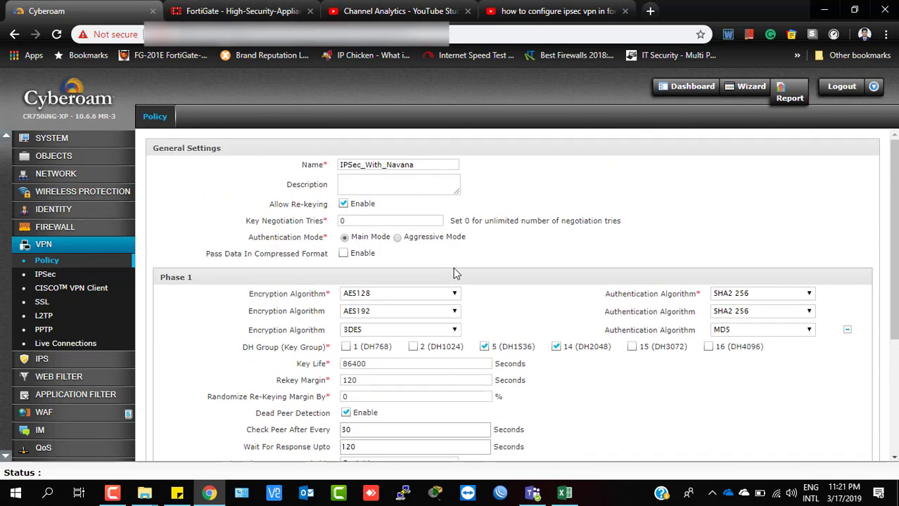
pyautogui.scroll(-1, 453, 268)
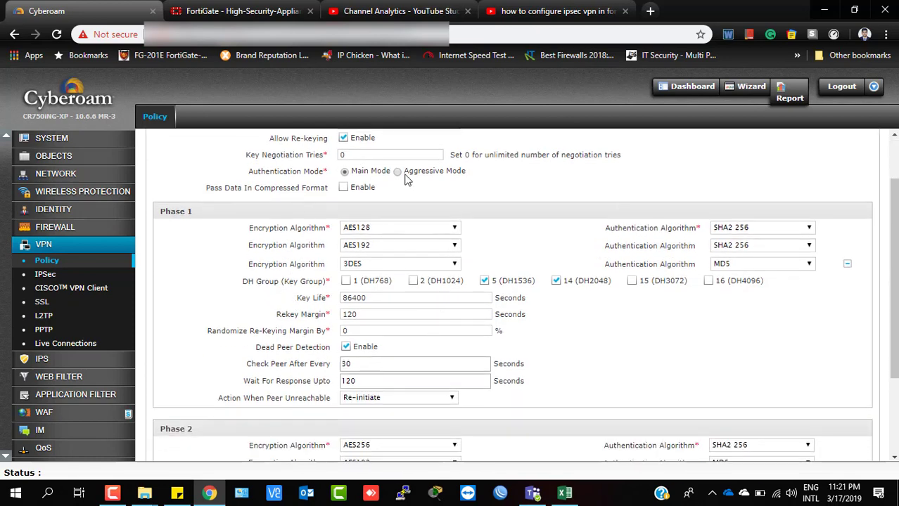
# Try saving the VPN policy and review the duplicate-name error.
pyautogui.scroll(-2, 356, 422)
pyautogui.click(360, 394)
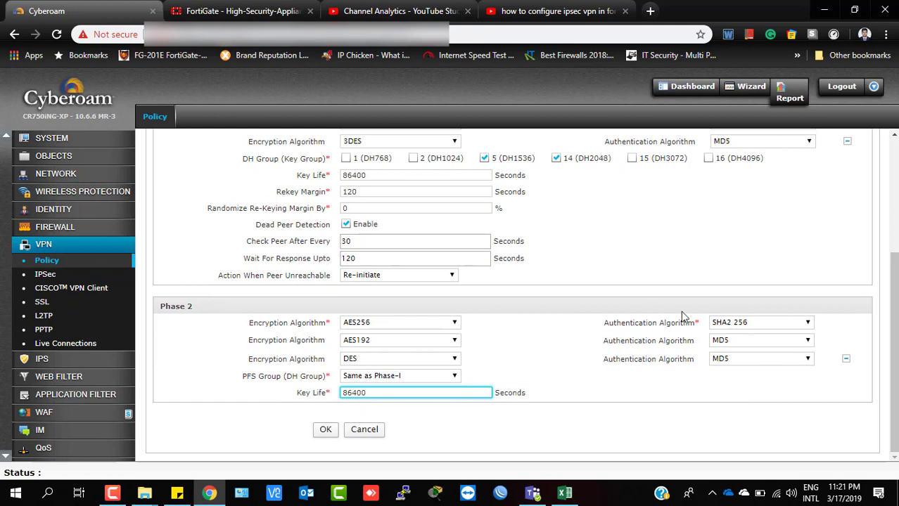
pyautogui.click(326, 432)
pyautogui.click(326, 431)
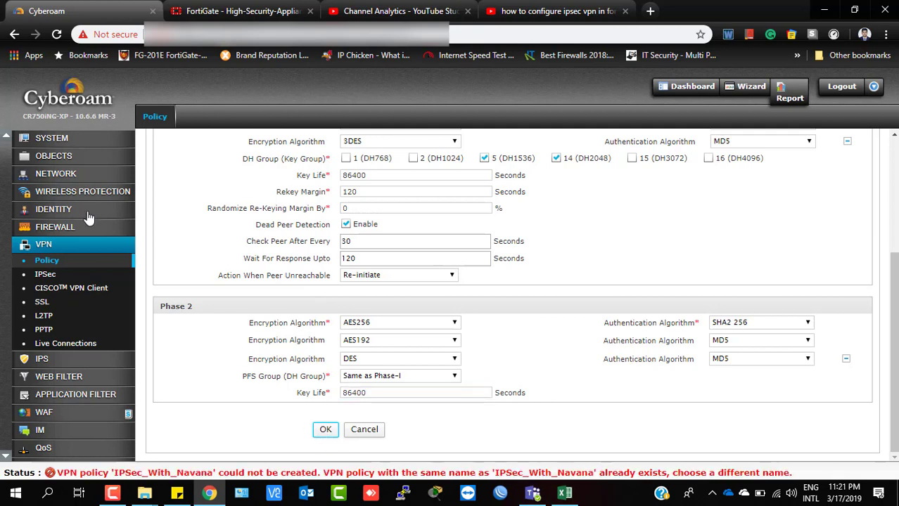
pyautogui.moveTo(85, 473); pyautogui.dragTo(331, 473)
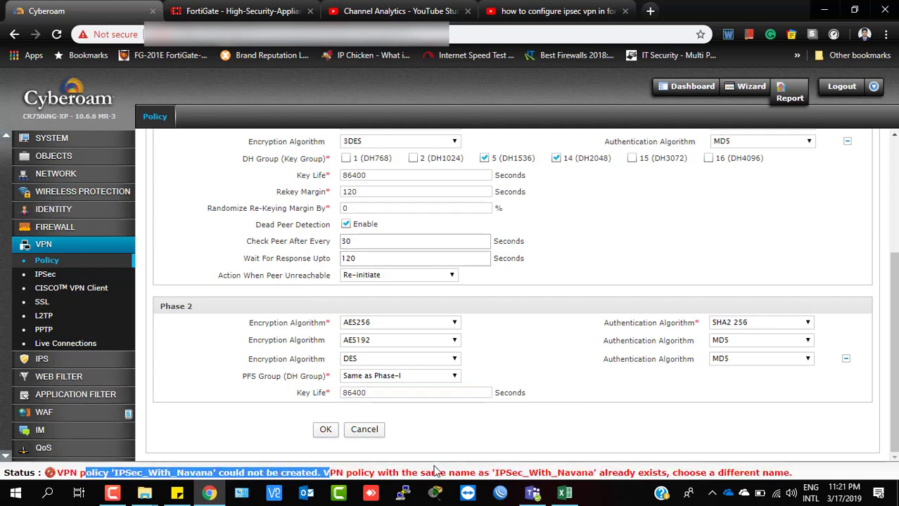
pyautogui.moveTo(422, 473); pyautogui.dragTo(525, 472)
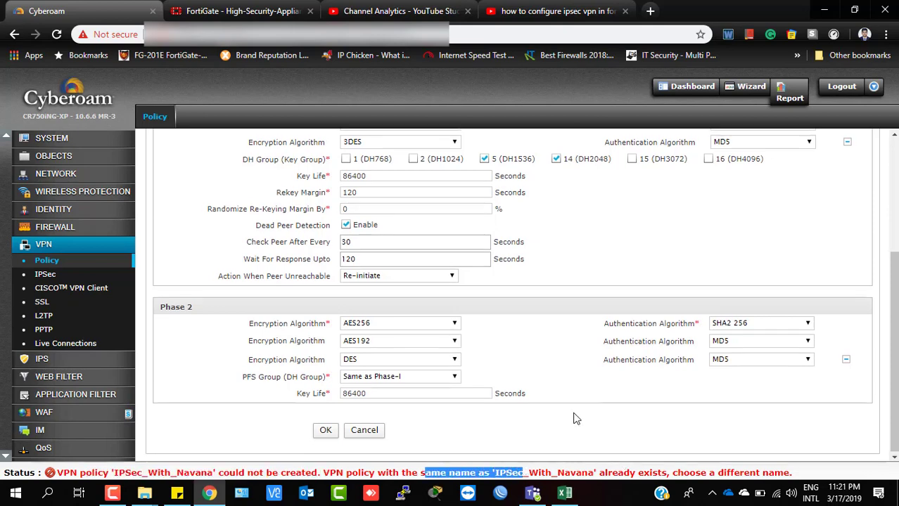
pyautogui.scroll(3, 562, 414)
pyautogui.scroll(-3, 551, 411)
pyautogui.click(324, 429)
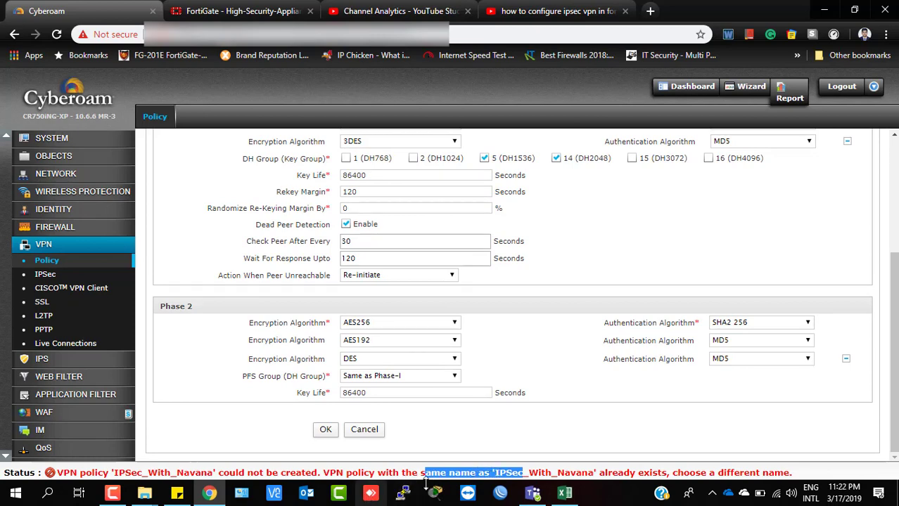
pyautogui.click(588, 470)
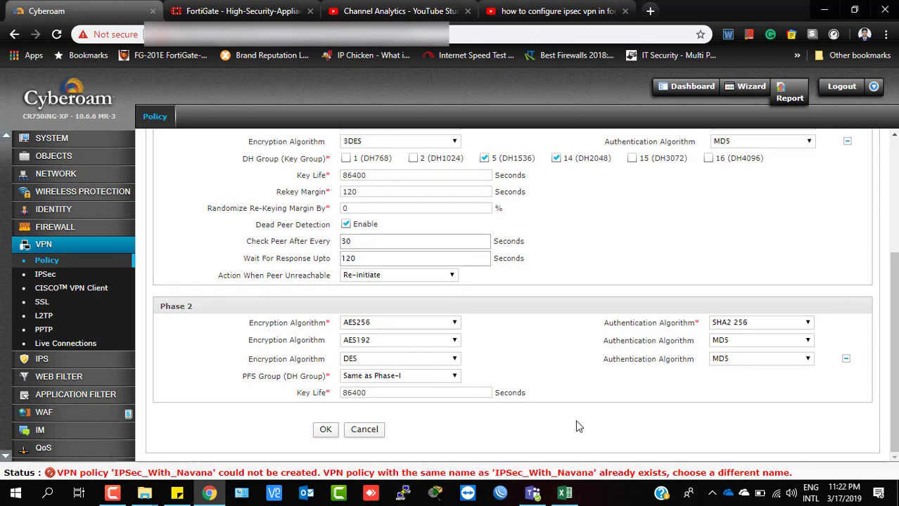
# Rename the policy to IPSec_With_Navana02, save it, and add a new IPsec connection.
pyautogui.scroll(5, 575, 420)
pyautogui.click(436, 165)
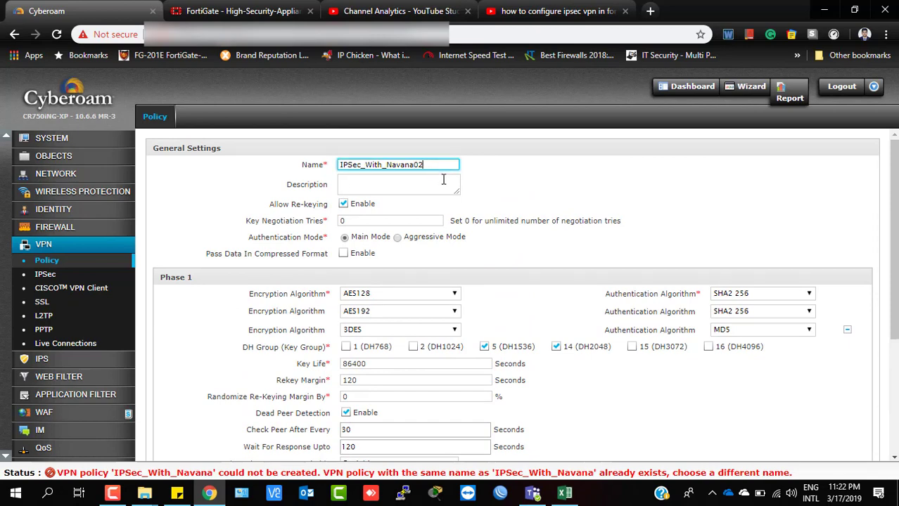
pyautogui.scroll(-5, 439, 232)
pyautogui.click(321, 431)
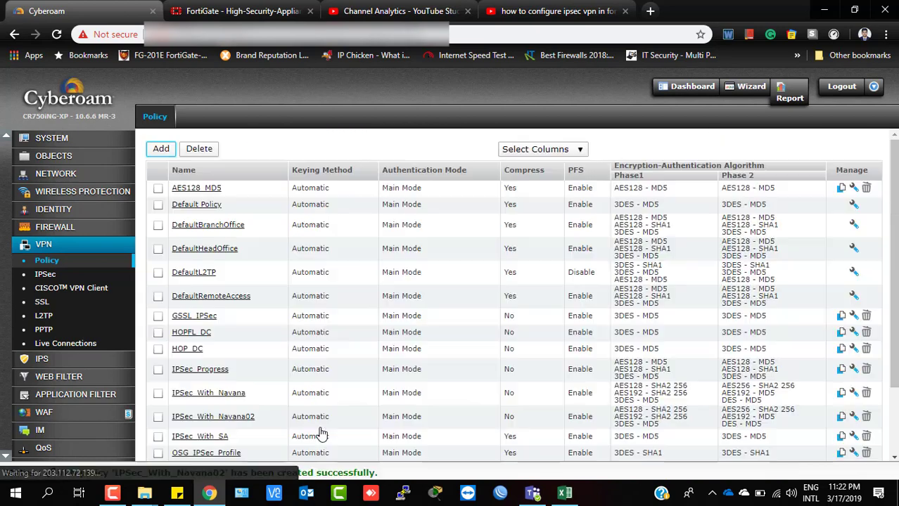
pyautogui.click(49, 275)
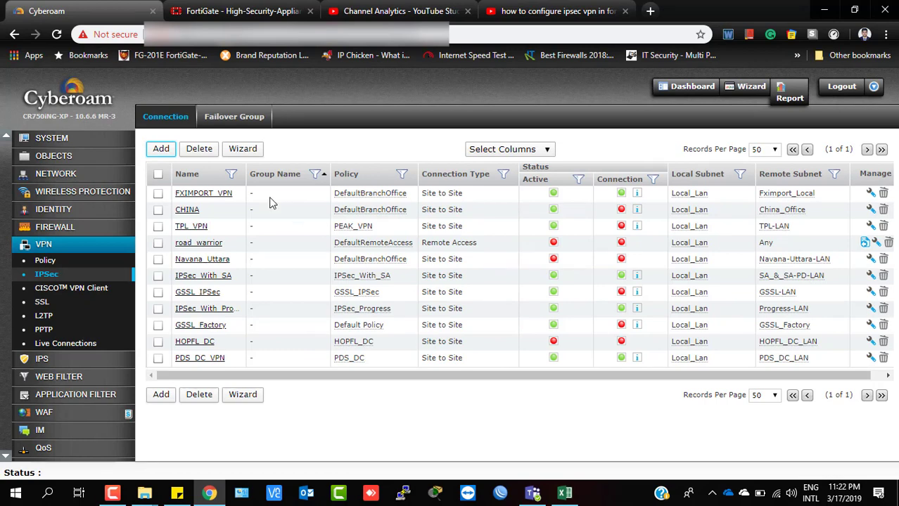
pyautogui.click(156, 152)
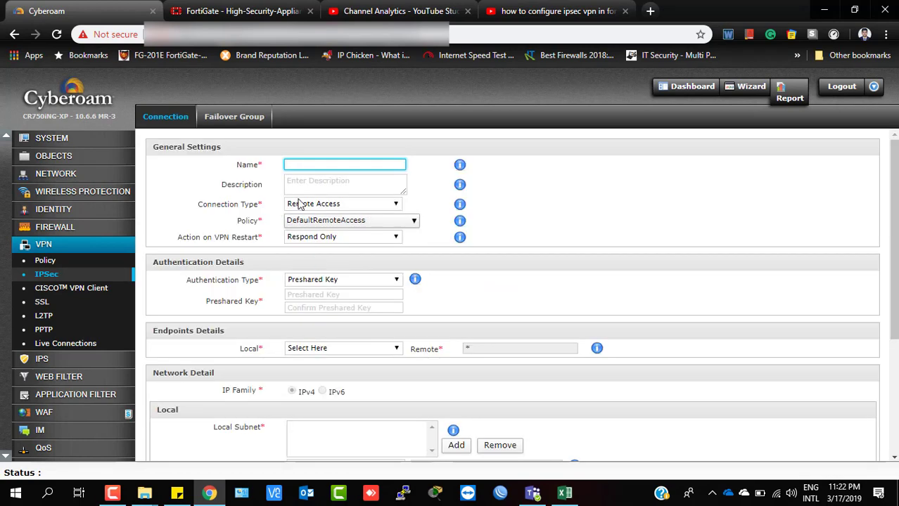
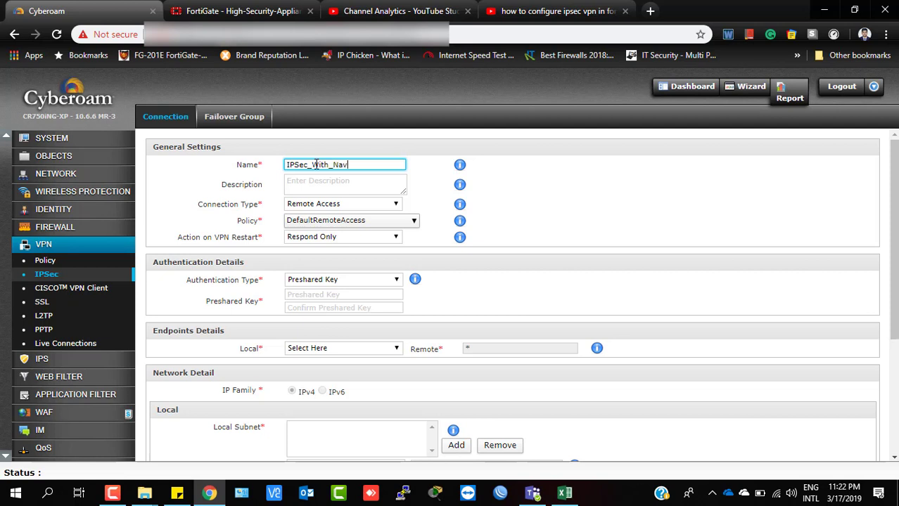
# Make IPSec_With_Navana Site to Site, using policy IPSec_With_Navana02 and Initiate on VPN restart.
pyautogui.click(320, 205)
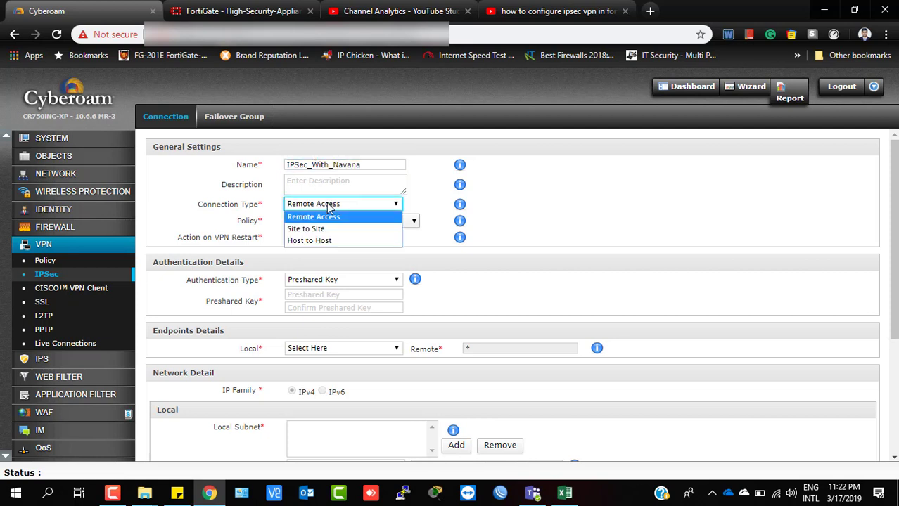
pyautogui.click(305, 233)
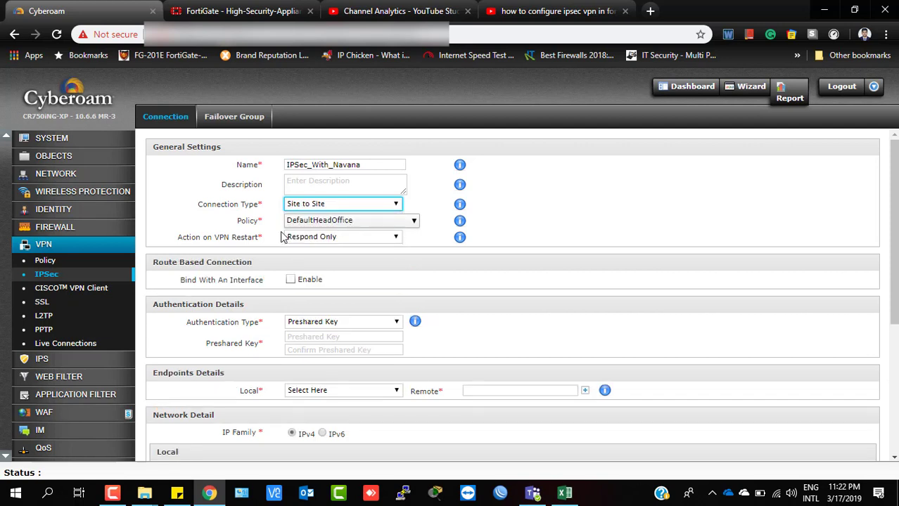
pyautogui.click(327, 222)
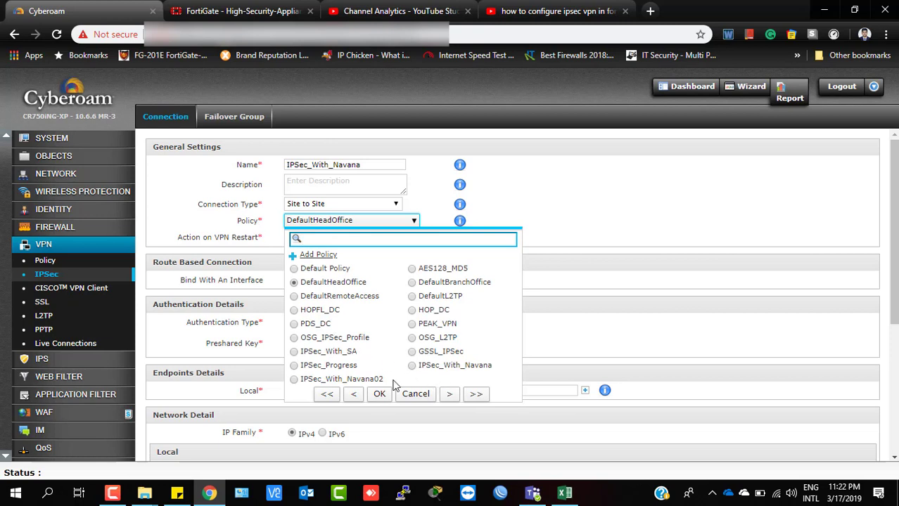
pyautogui.click(294, 381)
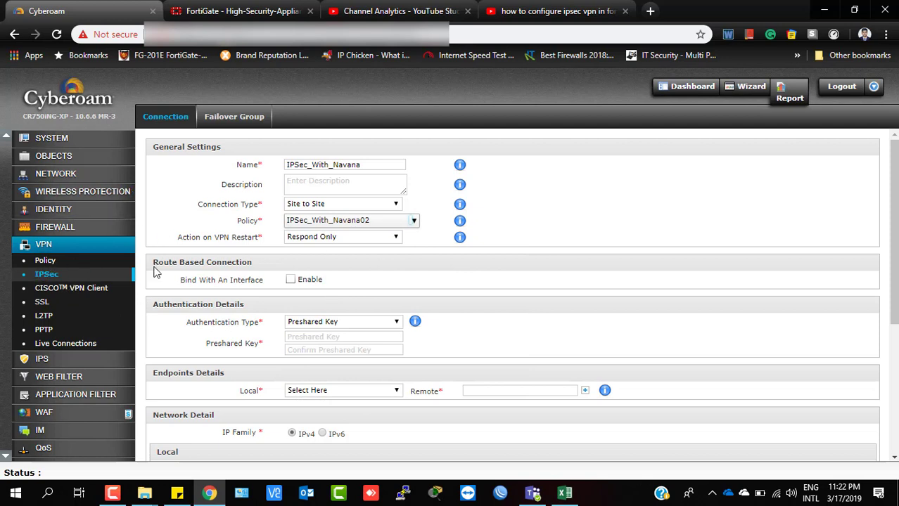
pyautogui.click(340, 239)
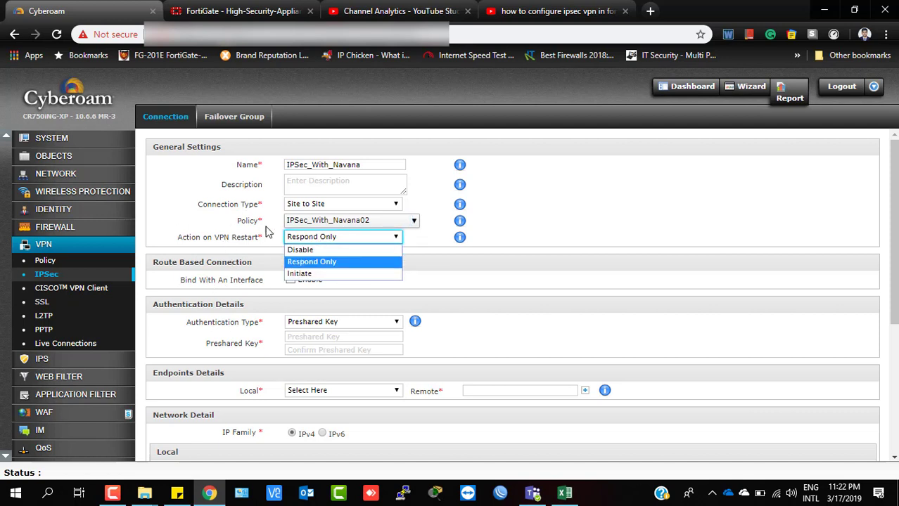
pyautogui.click(297, 274)
pyautogui.scroll(-1, 362, 269)
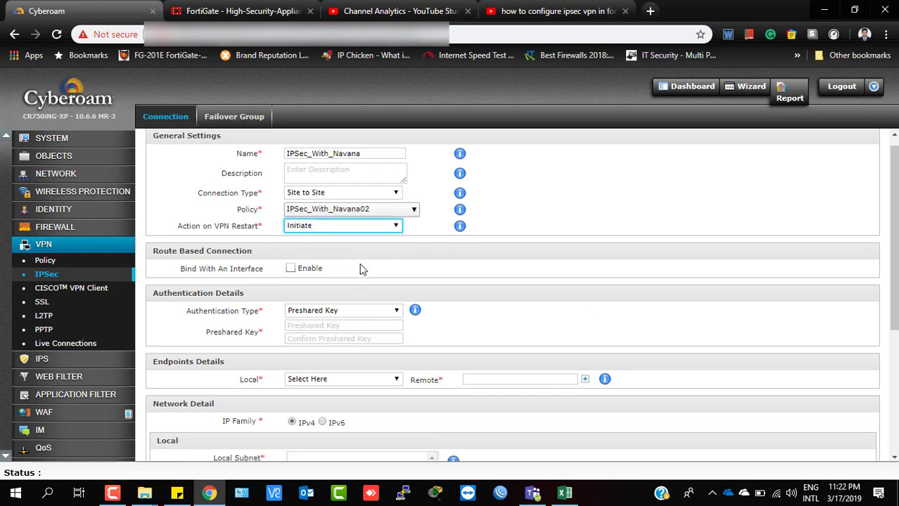
pyautogui.scroll(-3, 177, 262)
pyautogui.scroll(4, 246, 255)
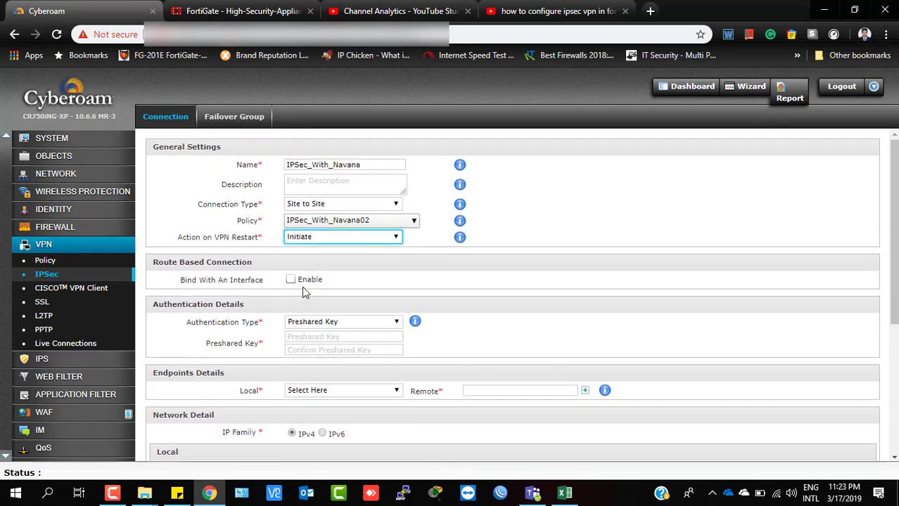
pyautogui.scroll(-2, 302, 288)
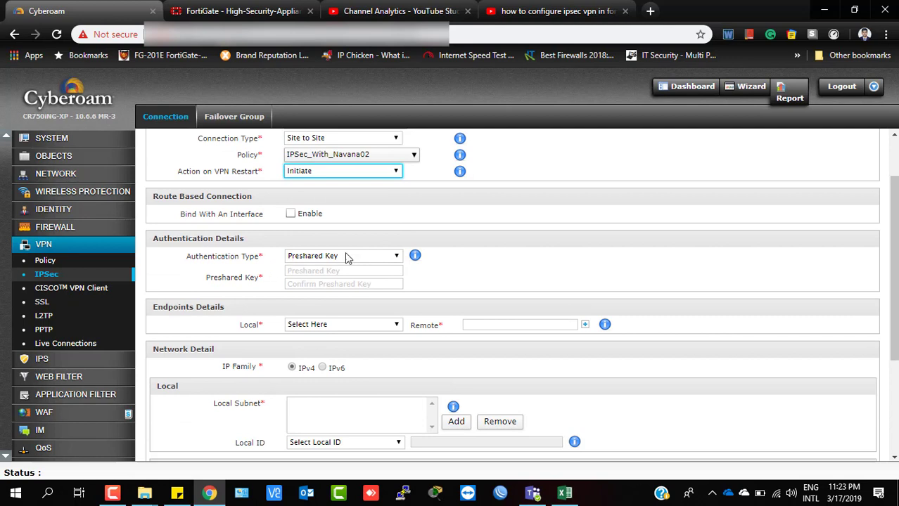
# Keep Preshared Key authentication and enter the key in both the key and confirm fields.
pyautogui.click(365, 257)
pyautogui.click(325, 271)
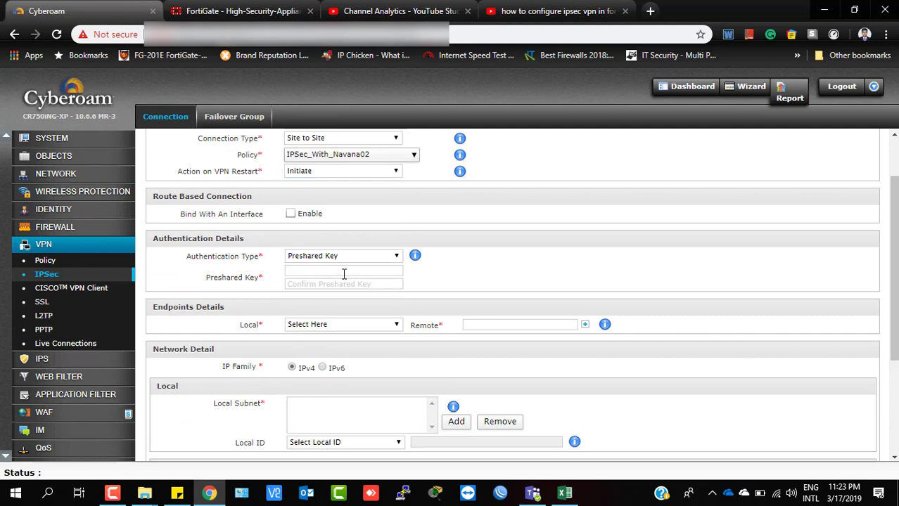
pyautogui.click(344, 271)
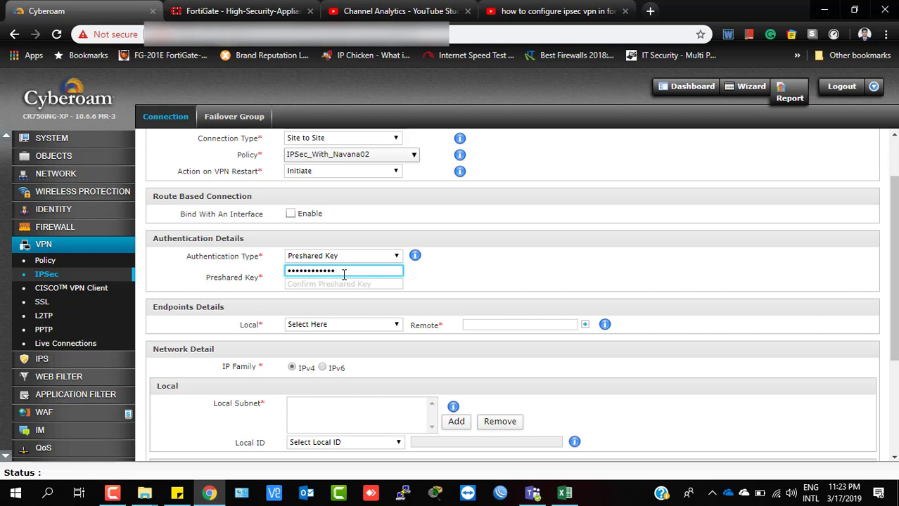
pyautogui.click(335, 284)
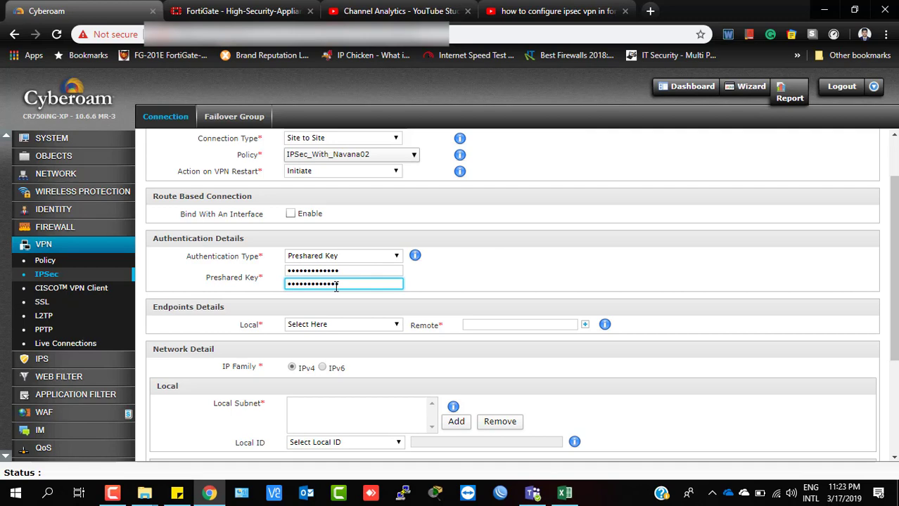
pyautogui.scroll(-1, 371, 289)
pyautogui.click(344, 259)
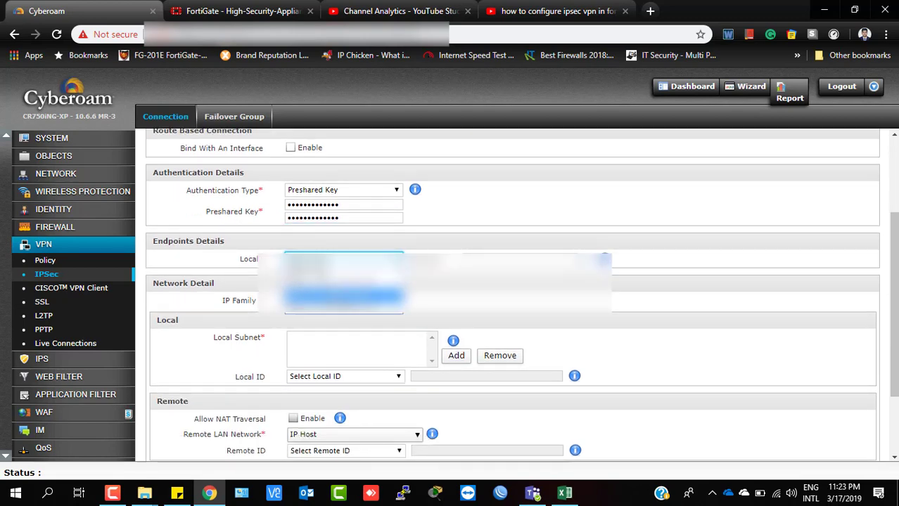
# Choose the WAN port PortF as the local endpoint, then go to the remote peer address field.
pyautogui.click(344, 296)
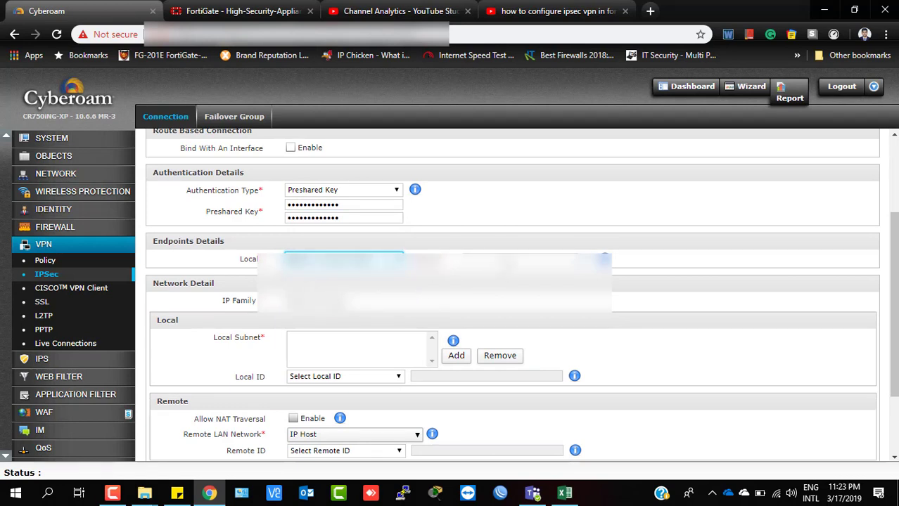
pyautogui.press('Tab')
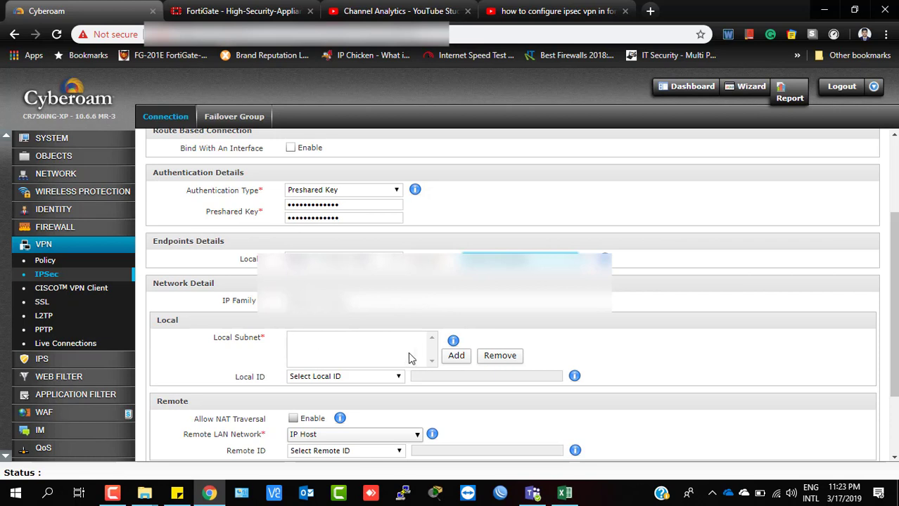
pyautogui.scroll(-1, 424, 359)
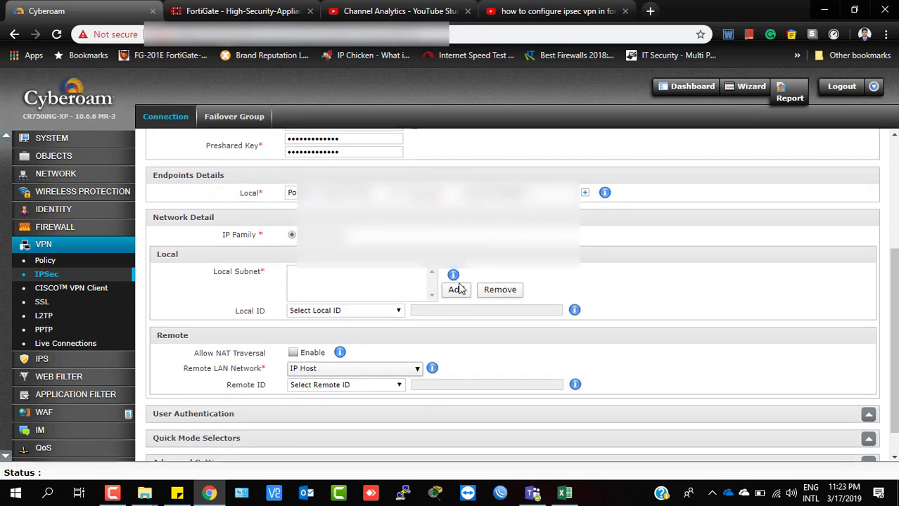
# Add Local_Lan as the local subnet, found by searching 'Loca', with NATed LAN left unchanged.
pyautogui.click(456, 291)
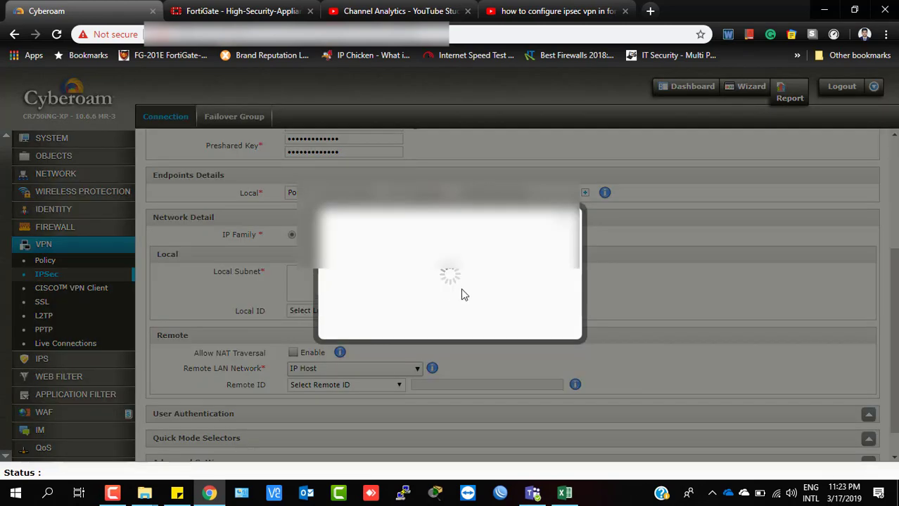
pyautogui.click(419, 251)
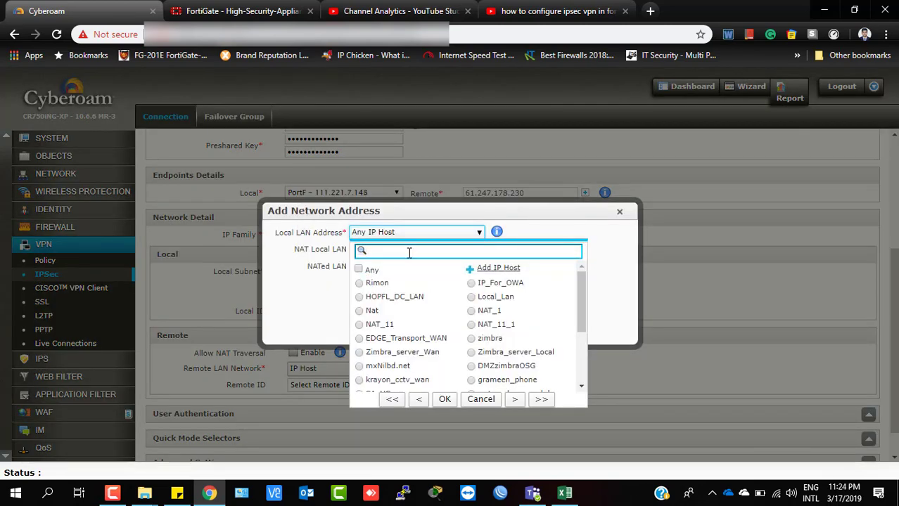
pyautogui.write('Loca')
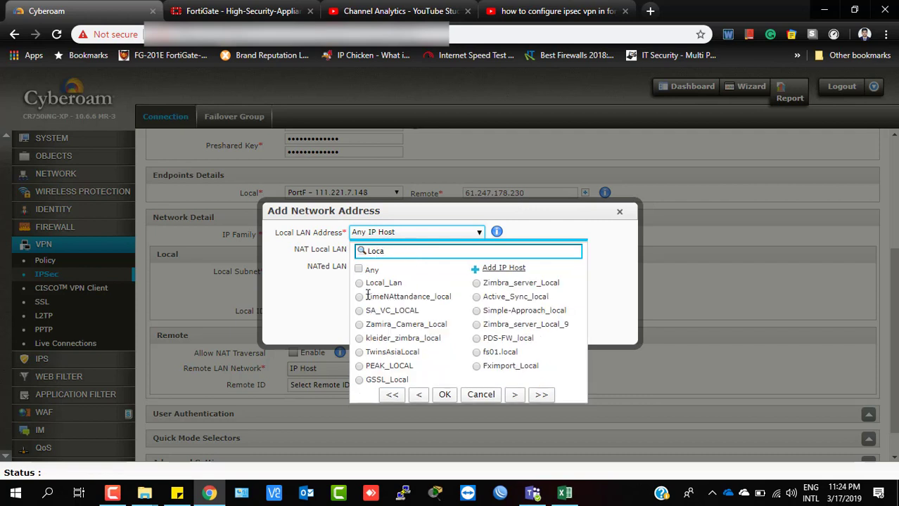
pyautogui.click(360, 284)
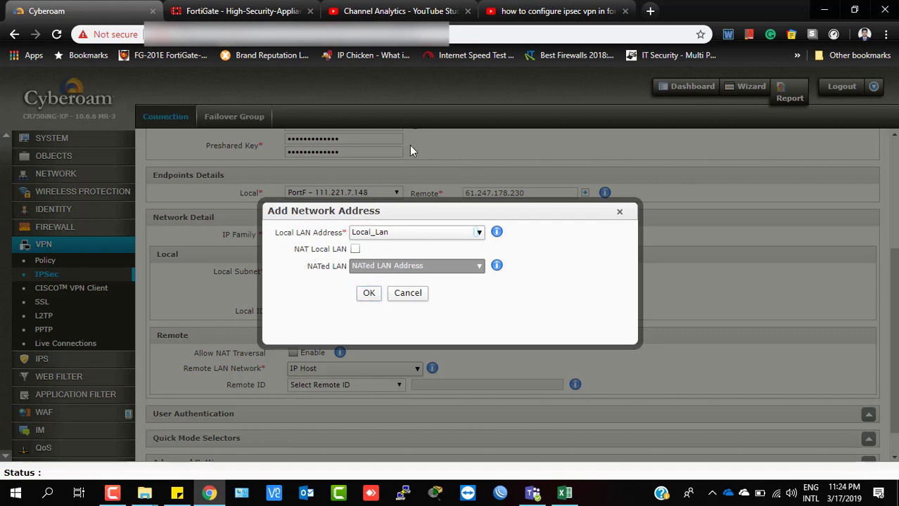
pyautogui.click(373, 298)
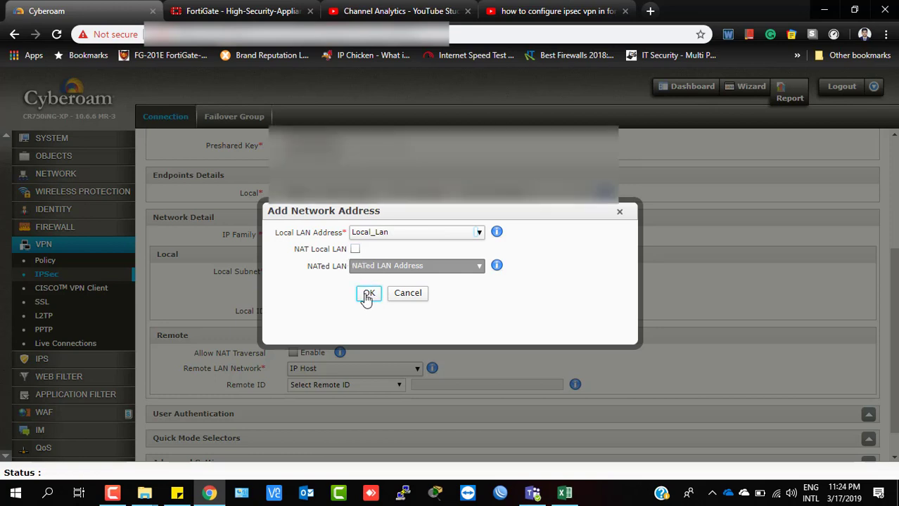
pyautogui.click(368, 293)
pyautogui.scroll(-1, 552, 337)
pyautogui.scroll(1, 235, 343)
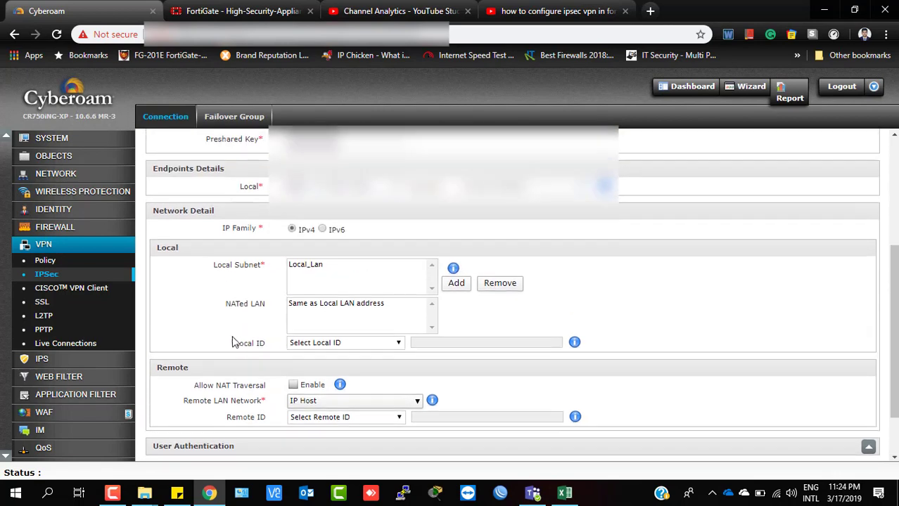
# Search 'Navana' and select Navana-Uttara-LAN as the remote LAN network.
pyautogui.scroll(-1, 310, 341)
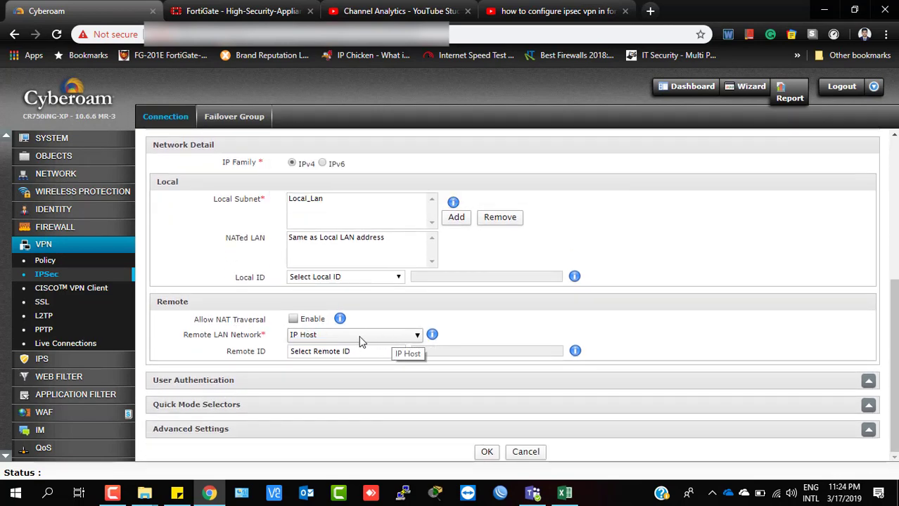
pyautogui.click(387, 340)
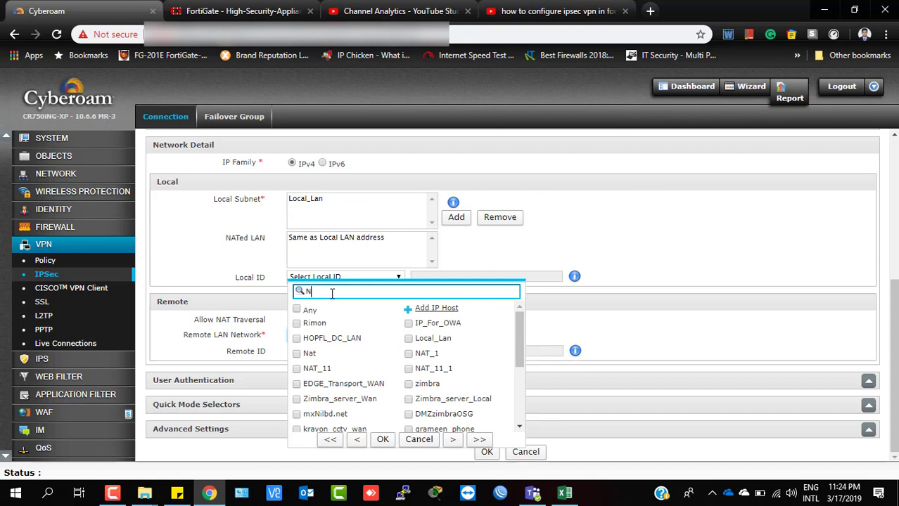
pyautogui.write('Navana')
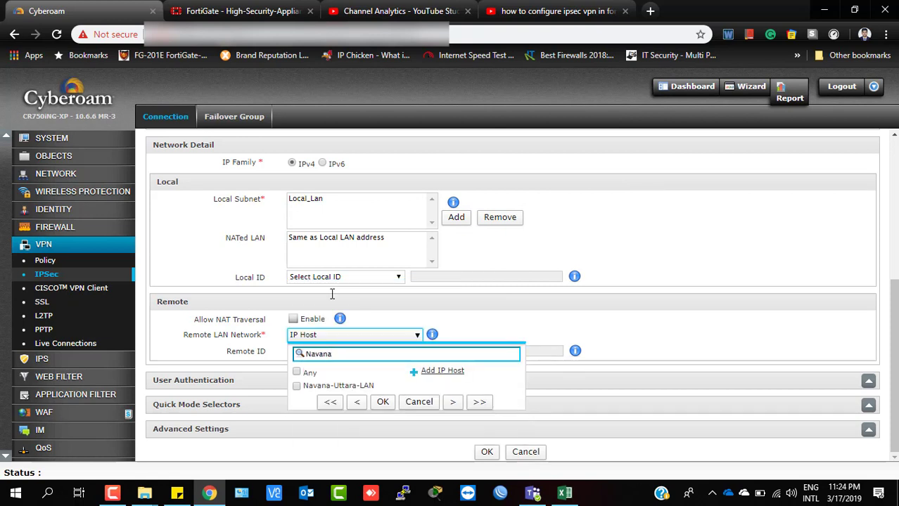
pyautogui.click(296, 387)
pyautogui.click(383, 403)
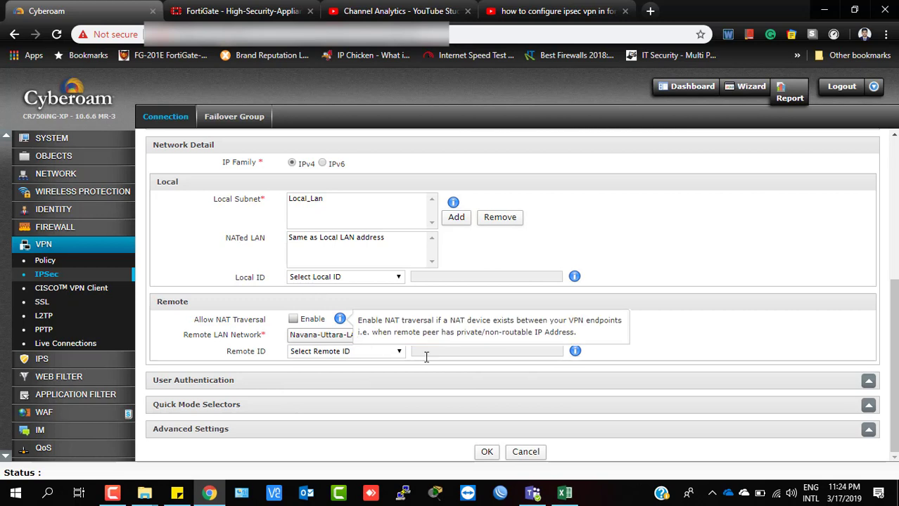
pyautogui.moveTo(299, 326)
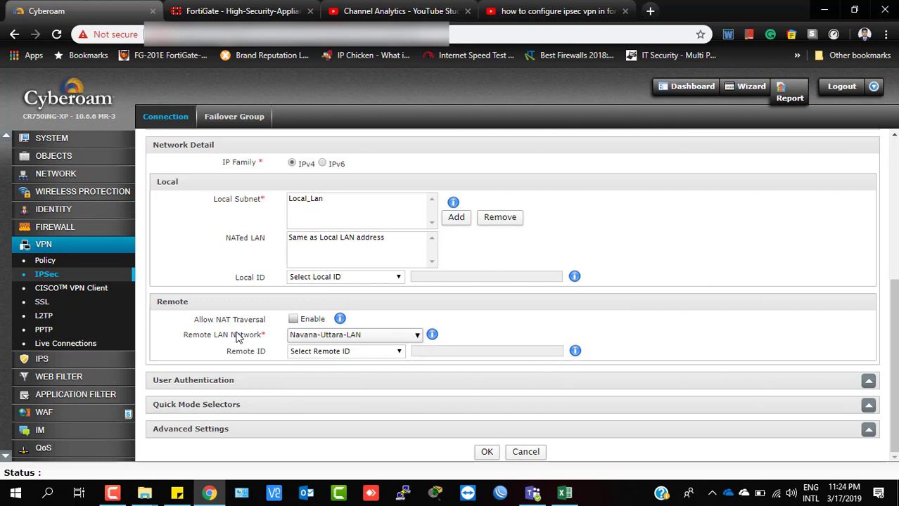
# Expand User Authentication, Quick Mode Selectors and Advanced Settings, keeping all their defaults.
pyautogui.click(867, 381)
pyautogui.scroll(-1, 697, 412)
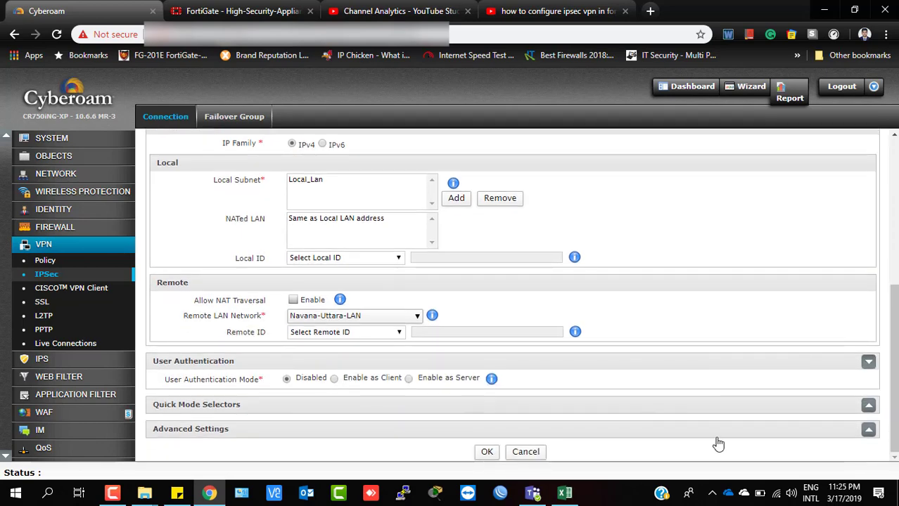
pyautogui.click(868, 405)
pyautogui.scroll(-2, 452, 323)
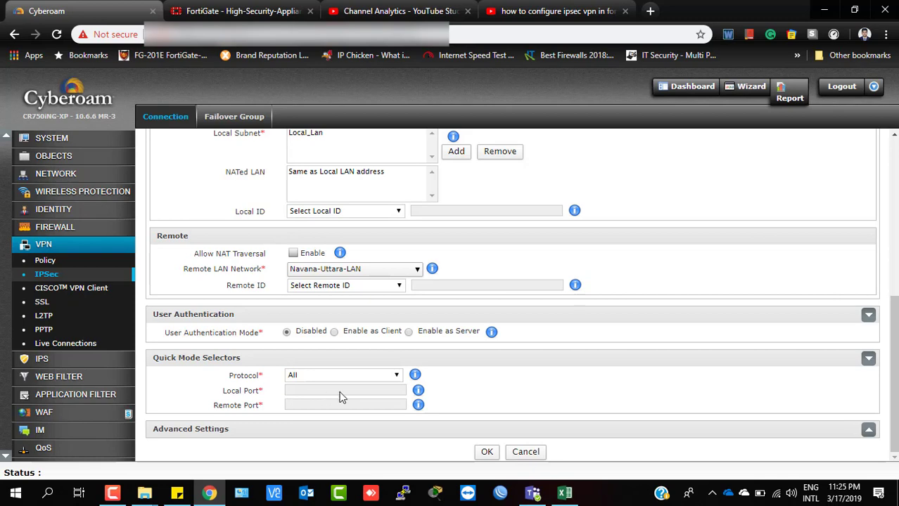
pyautogui.click(869, 431)
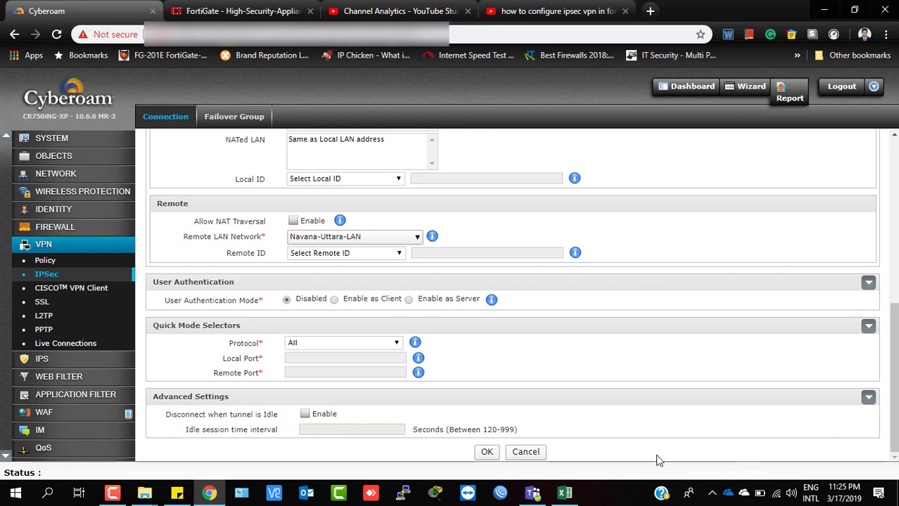
pyautogui.scroll(3, 452, 431)
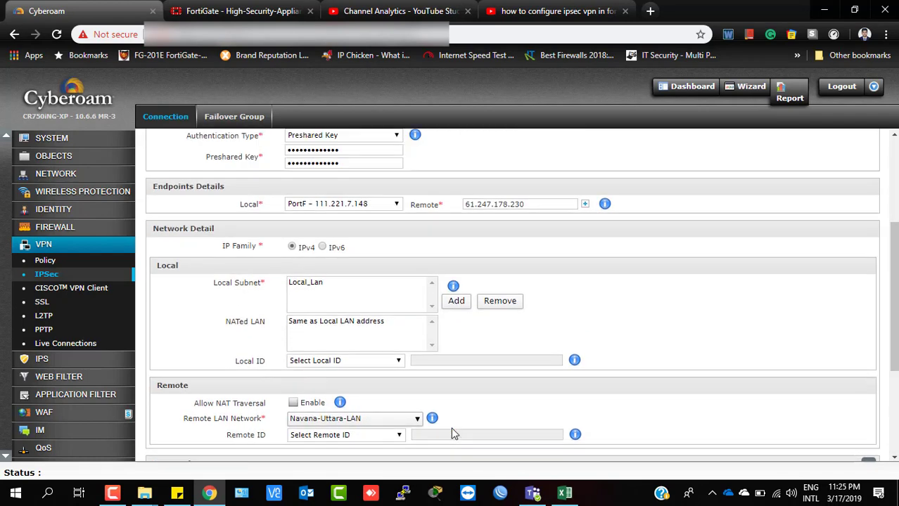
# Save the IPSec_With_Navana connection from the bottom of the form.
pyautogui.scroll(-3, 478, 427)
pyautogui.click(486, 452)
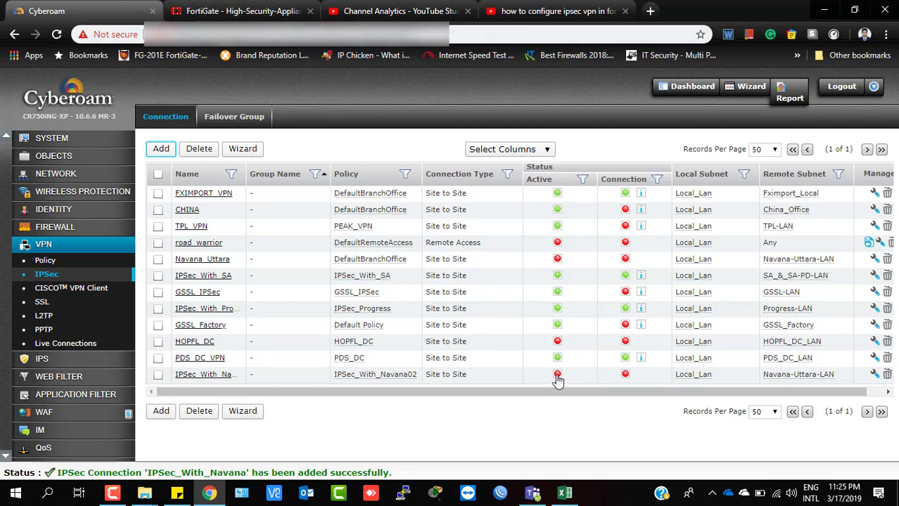
# Activate and connect the IPSec_With_Navana tunnel, confirming both prompts.
pyautogui.click(557, 375)
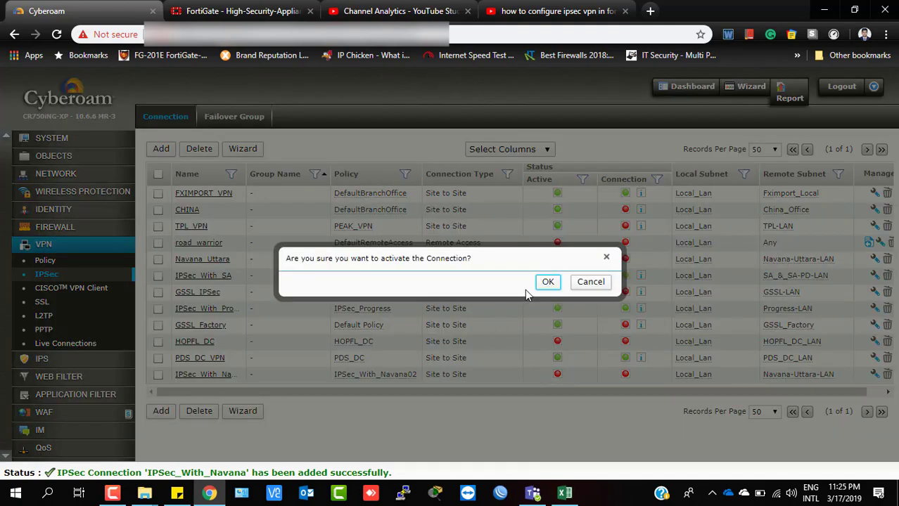
pyautogui.click(546, 282)
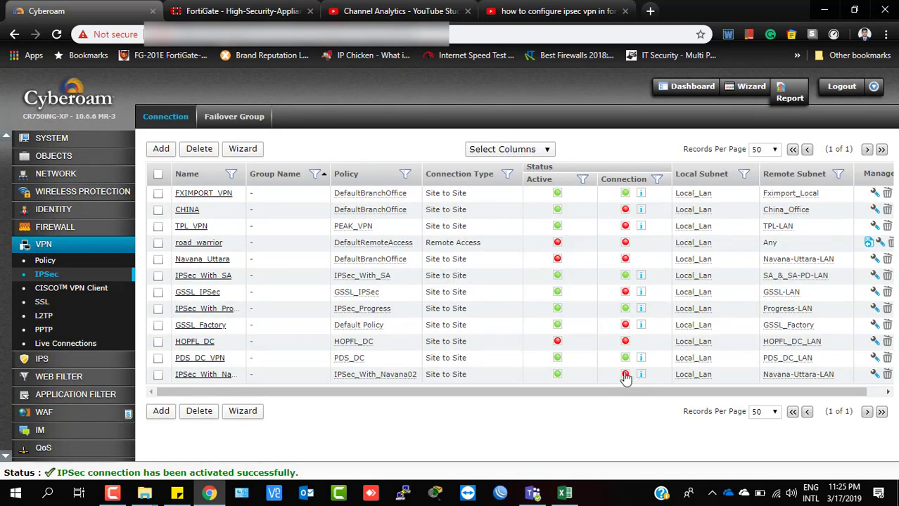
pyautogui.click(625, 375)
pyautogui.click(545, 283)
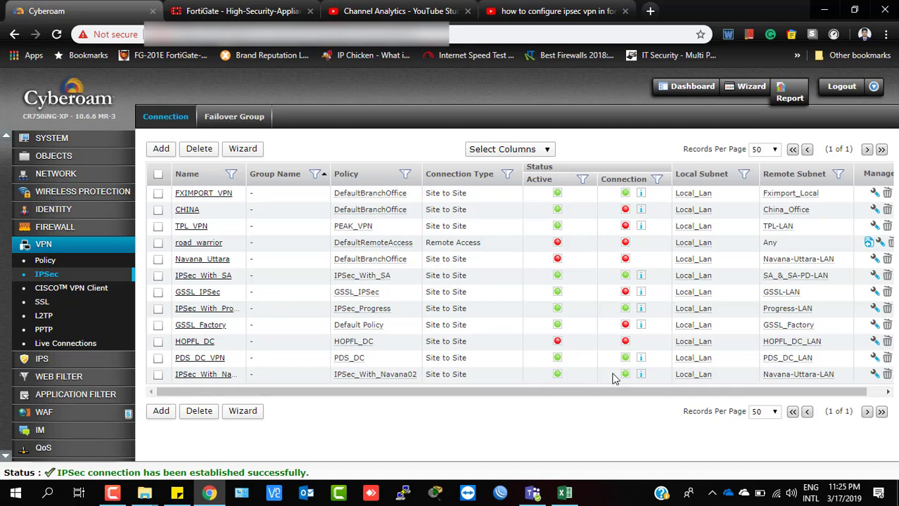
# Check the tunnel details show 10.10.0.0/22 linked to remote subnet 172.25.0.0/19.
pyautogui.click(641, 376)
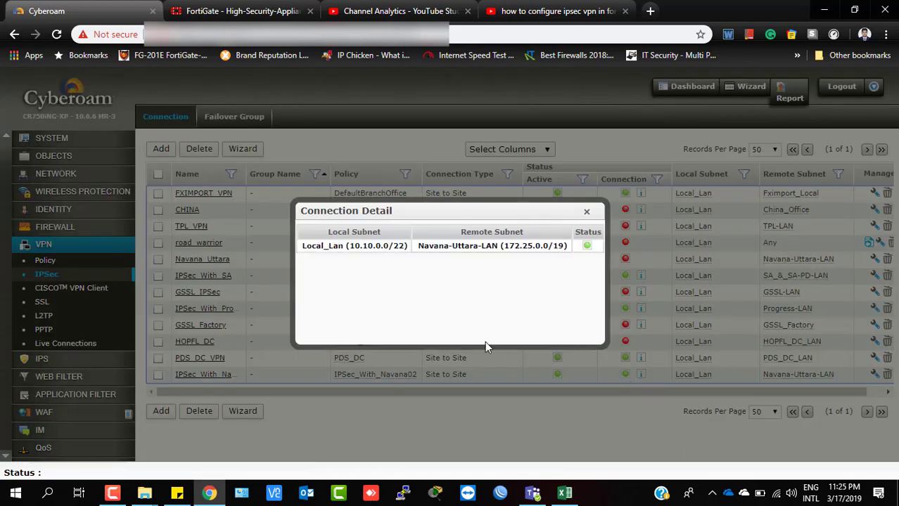
pyautogui.moveTo(505, 246); pyautogui.dragTo(597, 266)
pyautogui.click(517, 260)
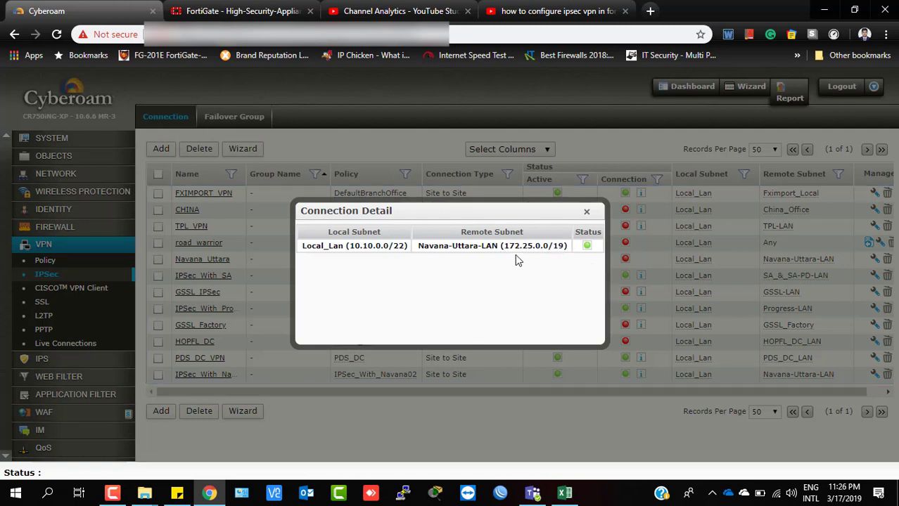
pyautogui.moveTo(338, 245); pyautogui.dragTo(480, 275)
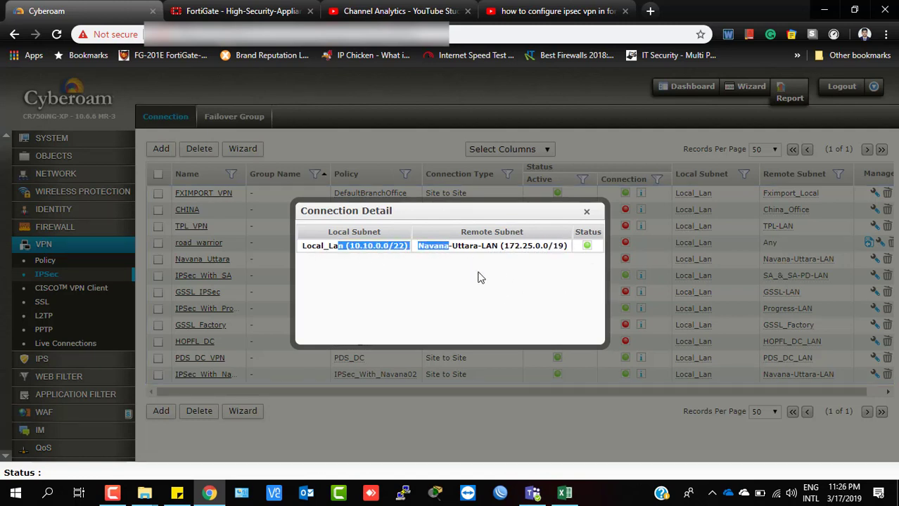
pyautogui.click(484, 283)
pyautogui.click(586, 211)
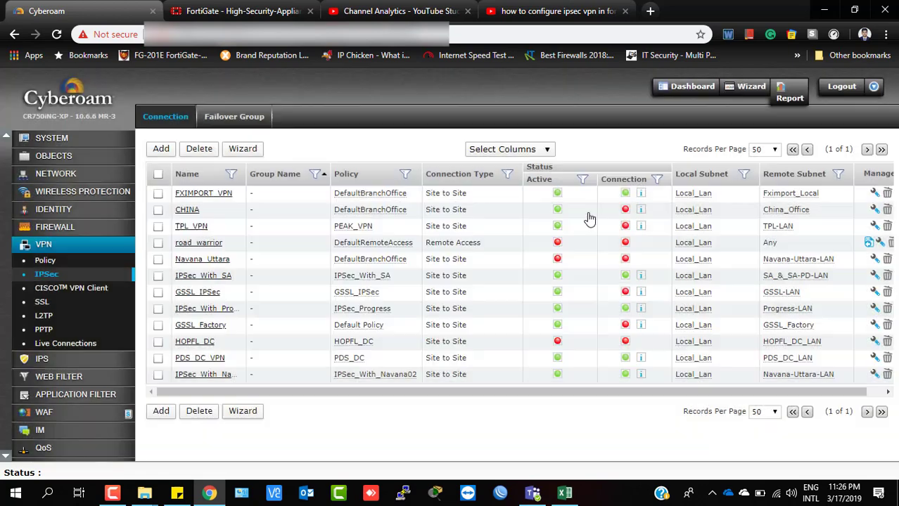
# In FortiGate's IPsec Monitor, confirm IPSec_With_OSG2 is up, then view the Routing Monitor.
pyautogui.click(246, 9)
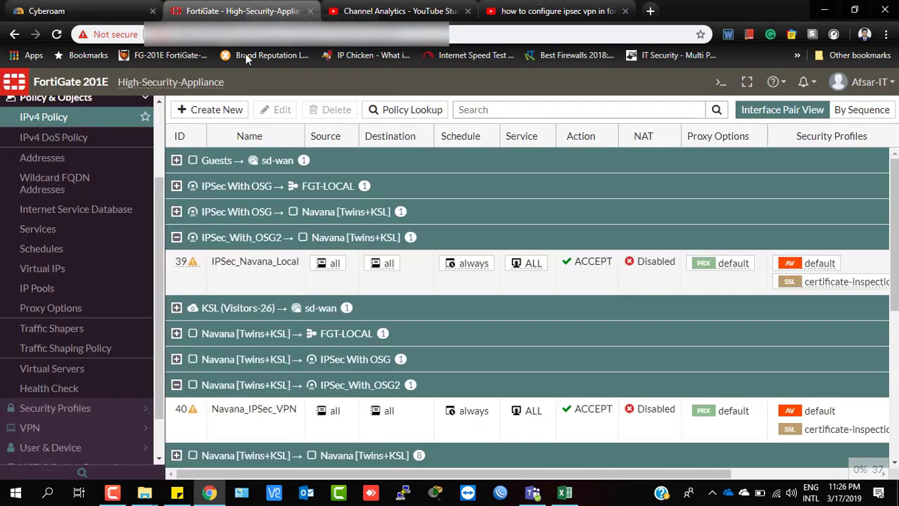
pyautogui.scroll(-1, 85, 303)
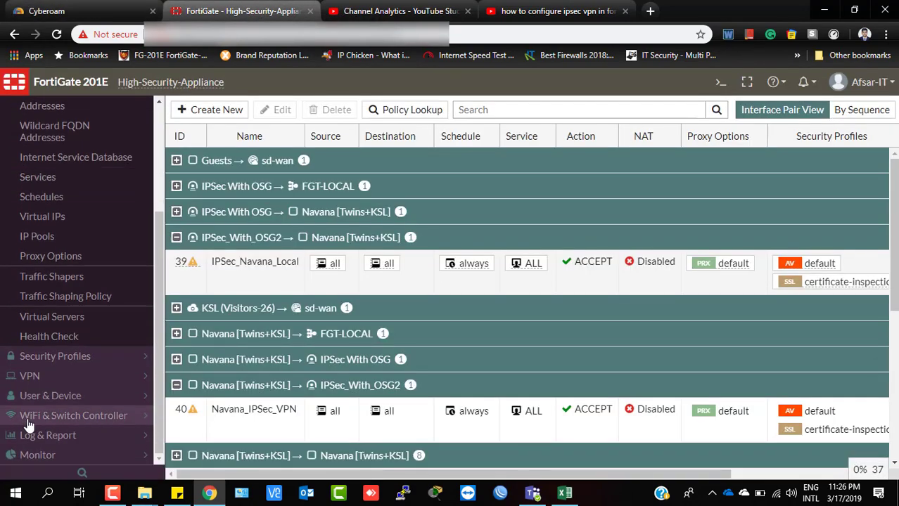
pyautogui.click(36, 454)
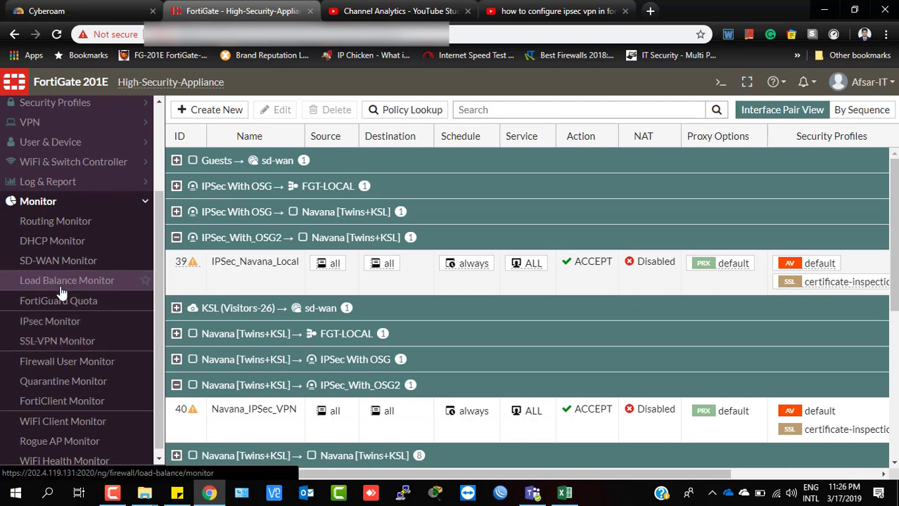
pyautogui.click(63, 325)
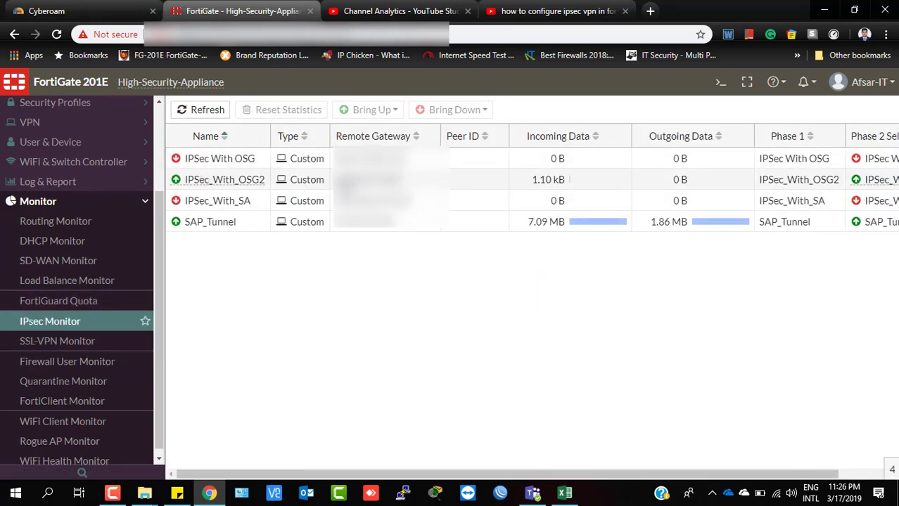
pyautogui.click(194, 181)
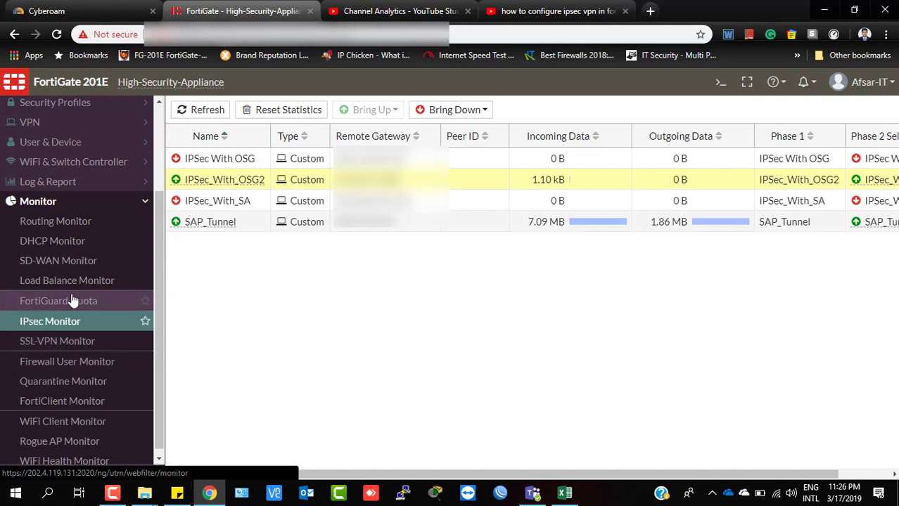
pyautogui.click(98, 222)
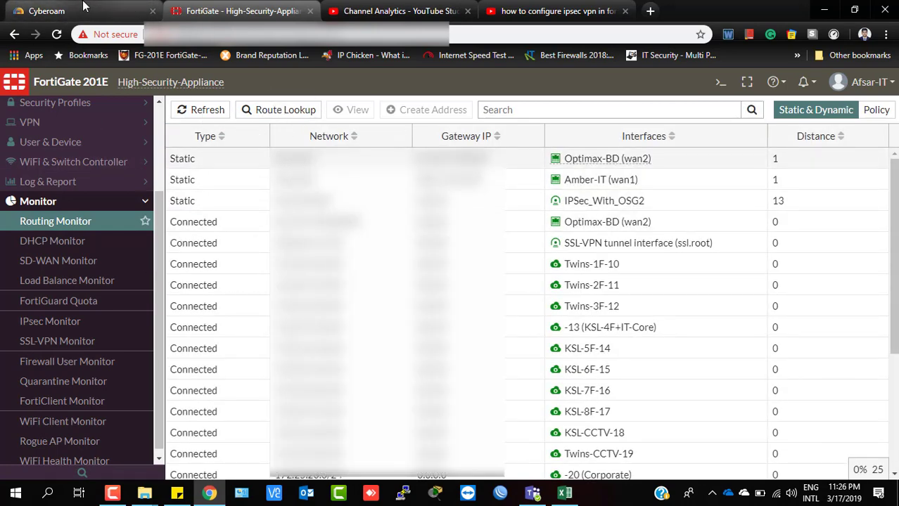
# Run a route lookup for a 10.10. destination and inspect the matching IPSec_With_OSG2 route.
pyautogui.click(273, 111)
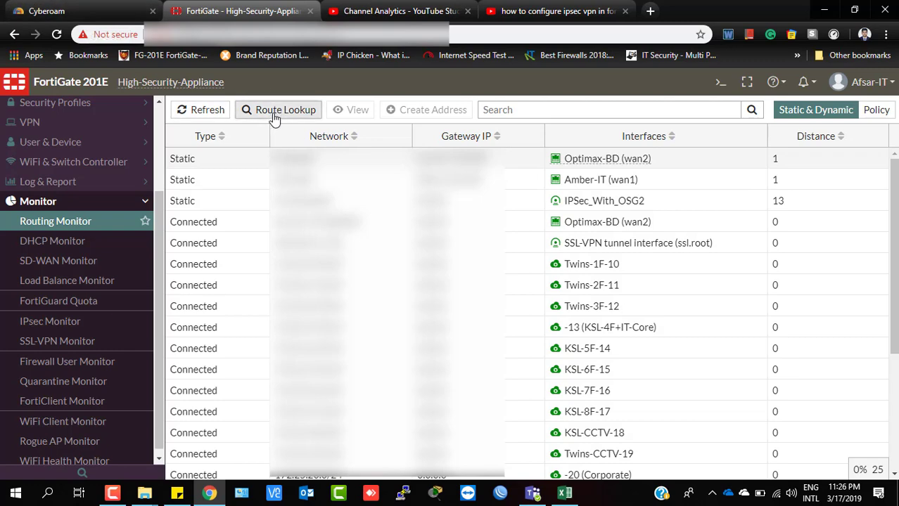
pyautogui.click(407, 155)
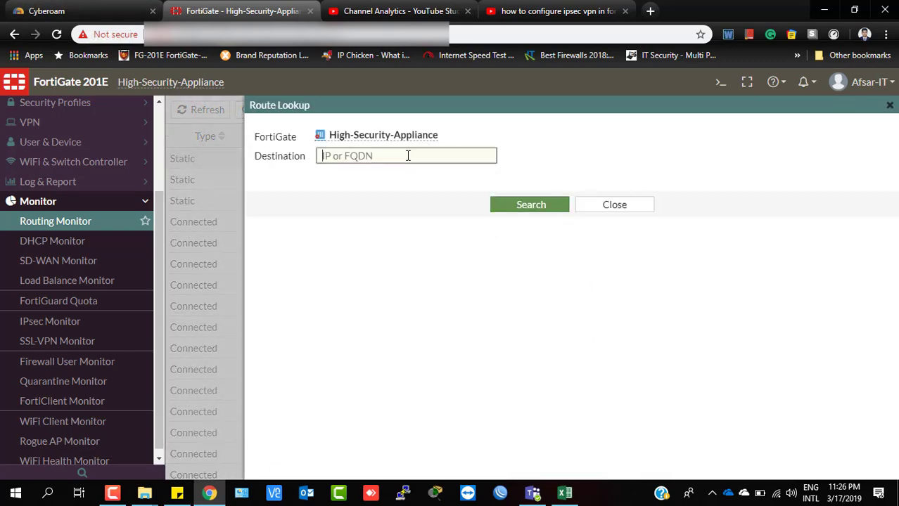
pyautogui.write('10.10.0.5')
pyautogui.click(536, 206)
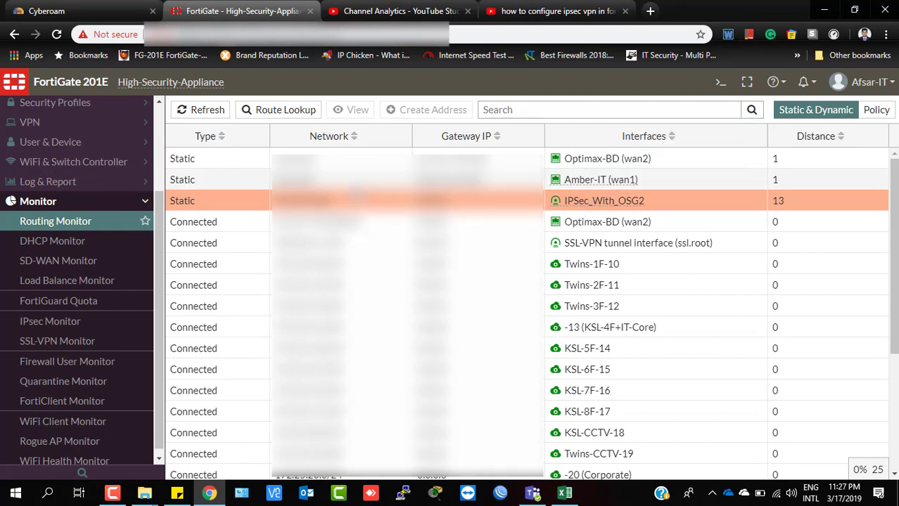
pyautogui.moveTo(620, 203)
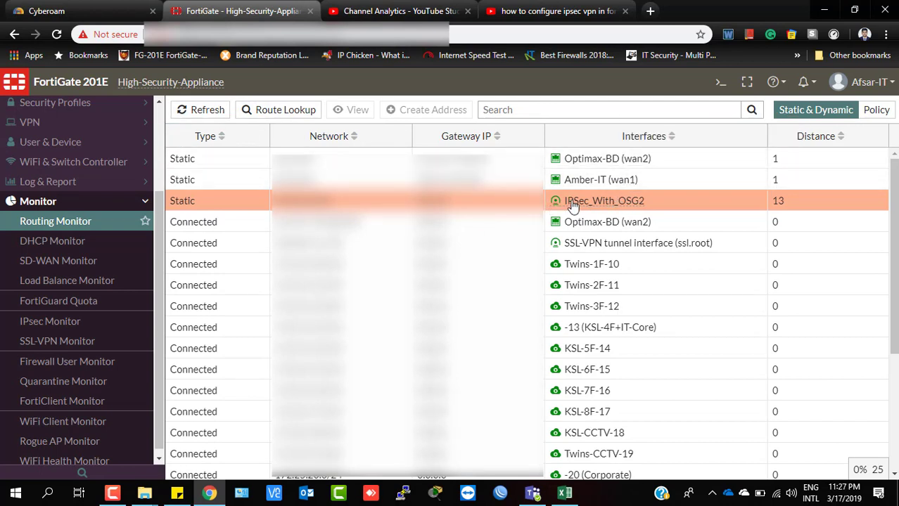
pyautogui.moveTo(575, 205)
pyautogui.click(85, 10)
# Run a Cyberoam route lookup for 172.25.10.254 from SYSTEM > Diagnostics.
pyautogui.click(56, 136)
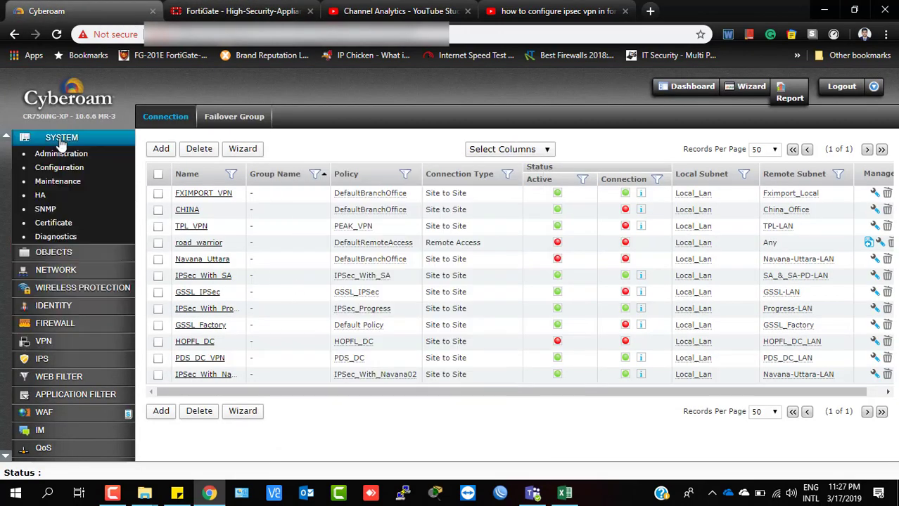
pyautogui.click(48, 237)
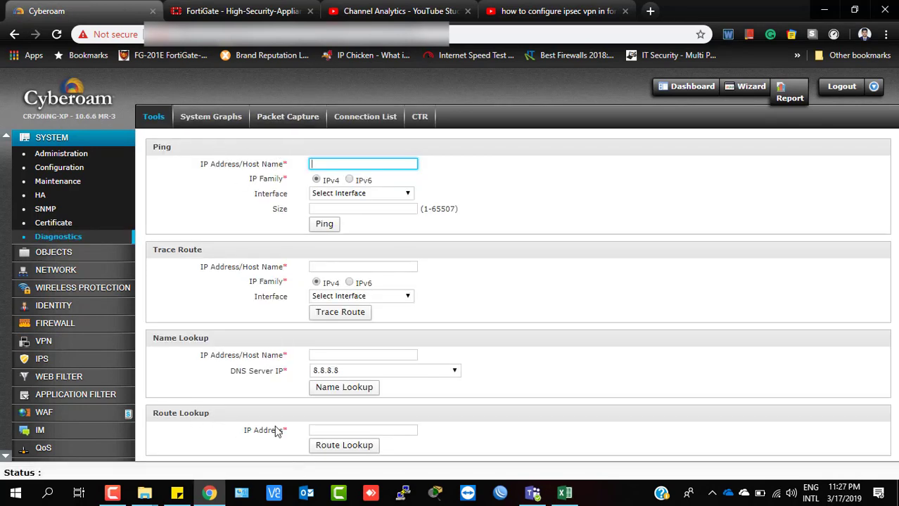
pyautogui.click(324, 427)
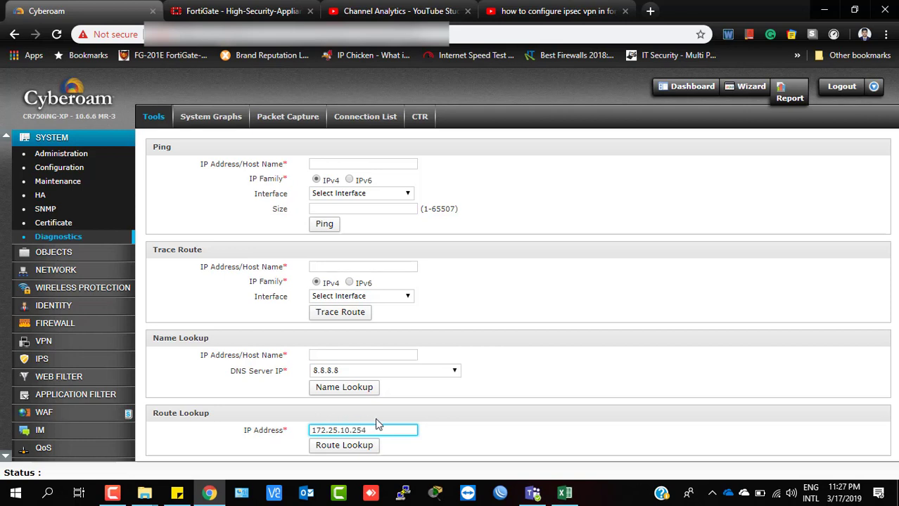
pyautogui.click(356, 447)
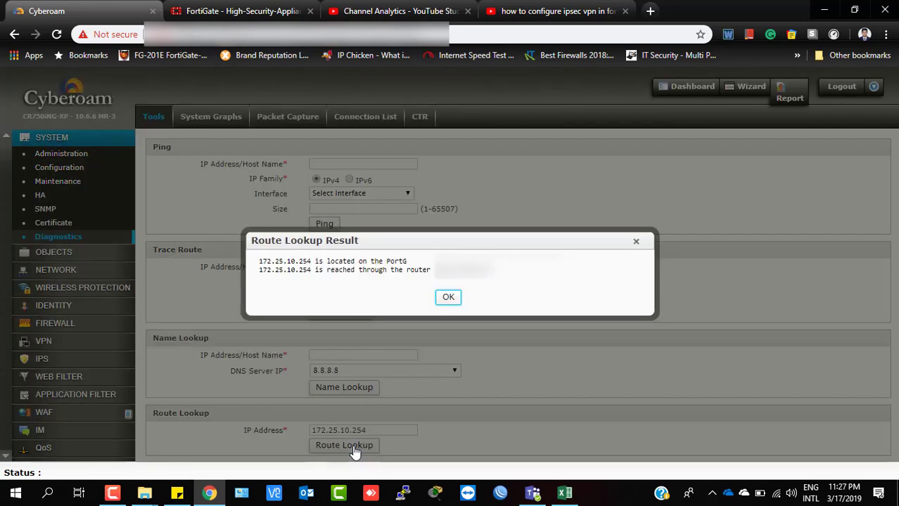
pyautogui.click(448, 297)
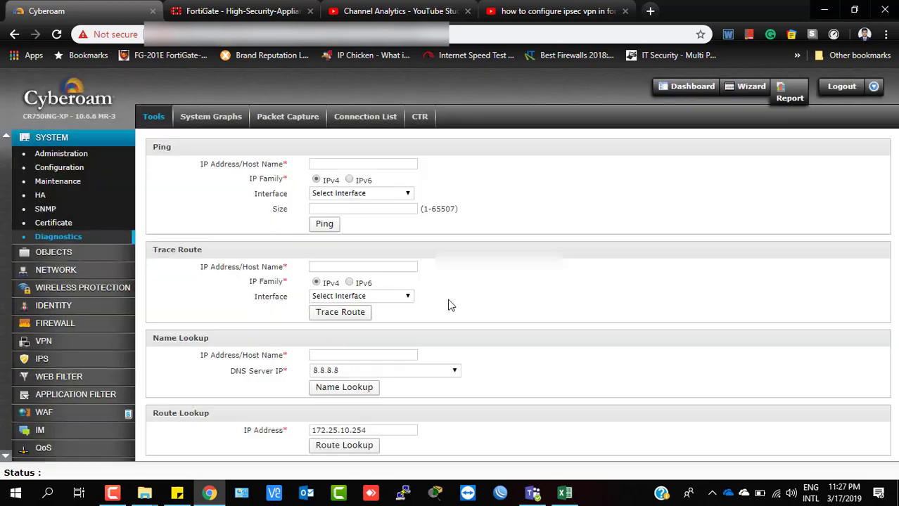
# Rerun the lookup and confirm 172.25.10.254 is reached on PortF through a router.
pyautogui.click(352, 454)
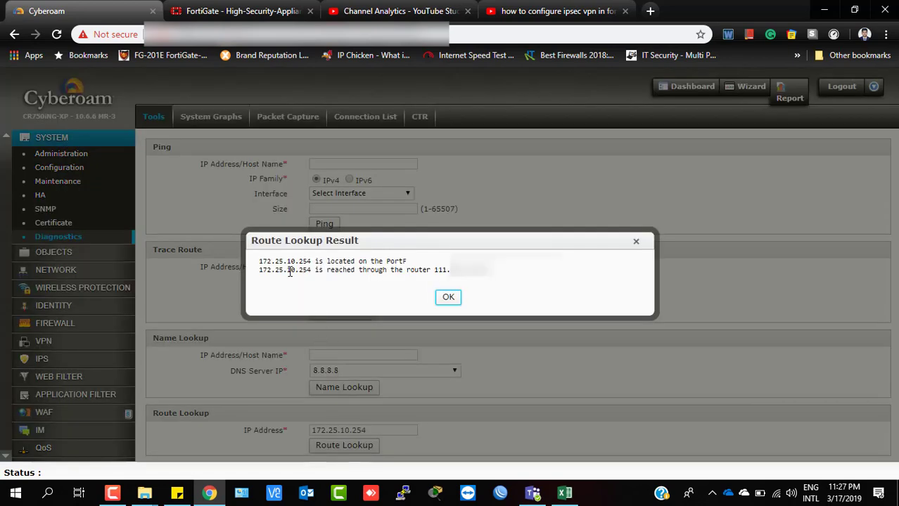
pyautogui.moveTo(262, 270); pyautogui.dragTo(312, 270)
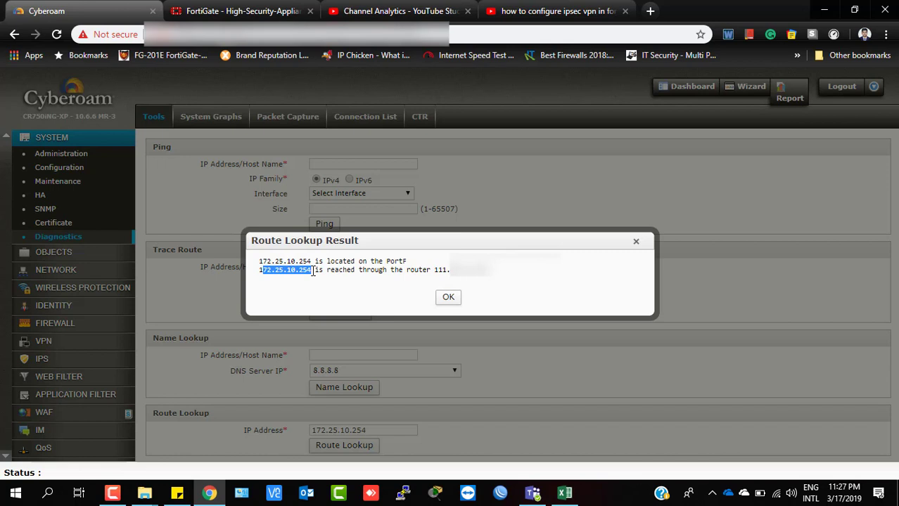
pyautogui.click(260, 271)
pyautogui.doubleClick(260, 270)
pyautogui.moveTo(335, 270); pyautogui.dragTo(552, 307)
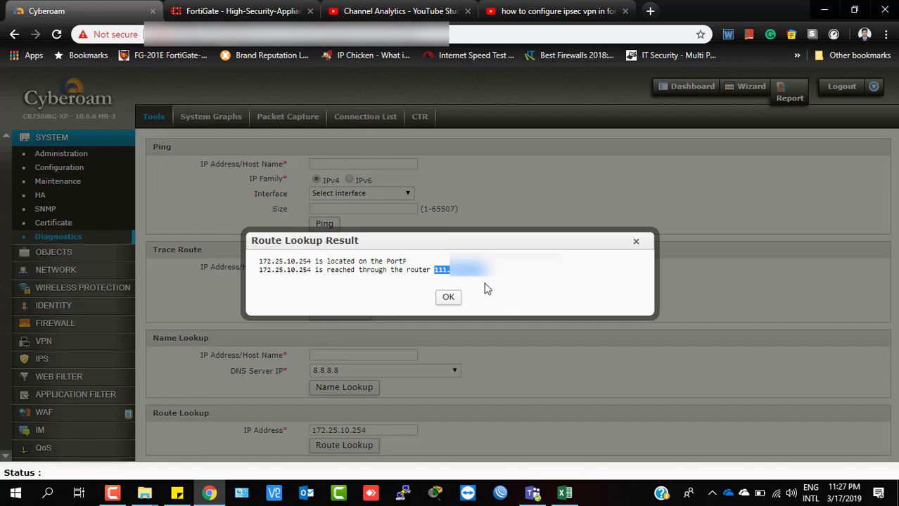
pyautogui.moveTo(493, 278); pyautogui.dragTo(434, 271)
pyautogui.click(448, 296)
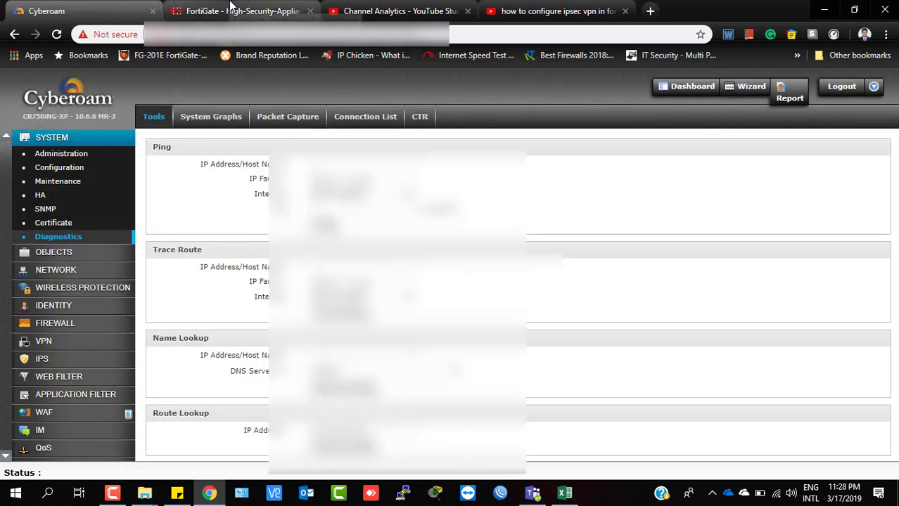
# Compare the Cyberoam and FortiGate tabs, ending on the FortiGate route table showing IPSec_With_OSG2 at distance 13.
pyautogui.click(229, 10)
pyautogui.click(95, 7)
pyautogui.click(226, 12)
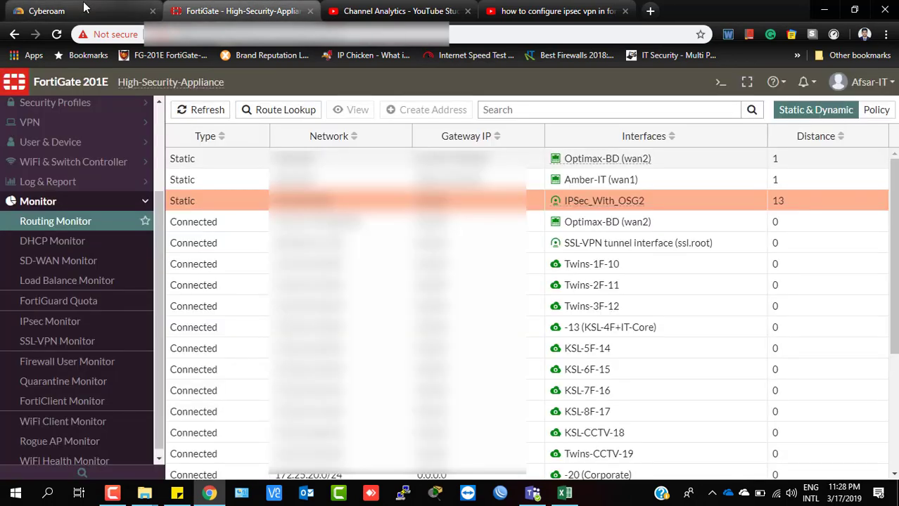
pyautogui.click(80, 8)
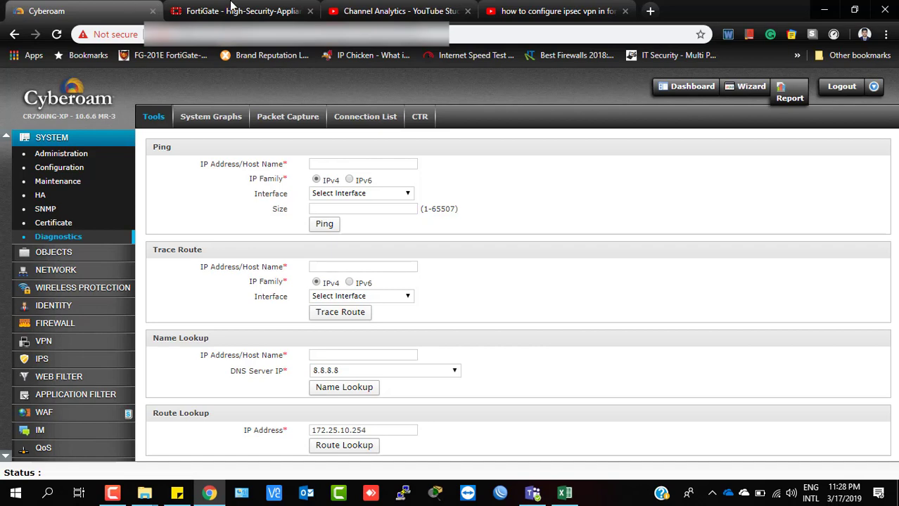
pyautogui.click(229, 8)
pyautogui.click(158, 7)
pyautogui.click(231, 9)
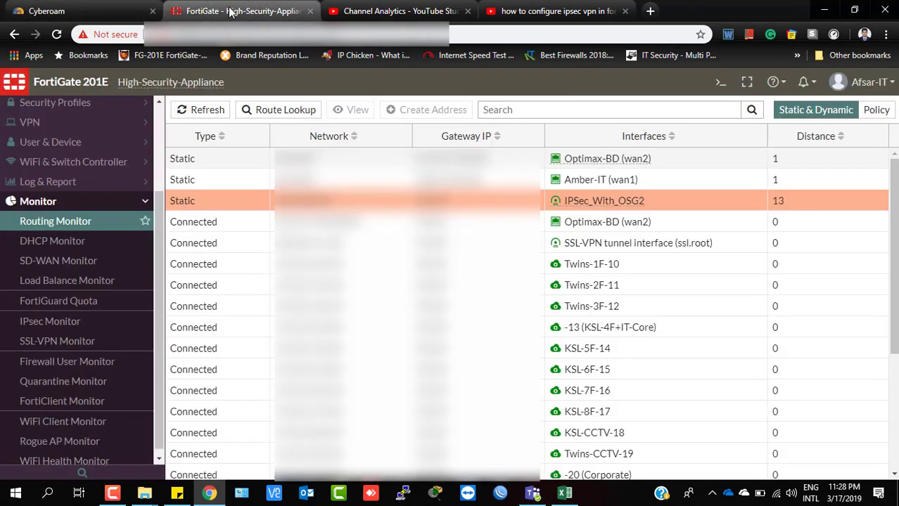
pyautogui.click(149, 12)
pyautogui.click(242, 12)
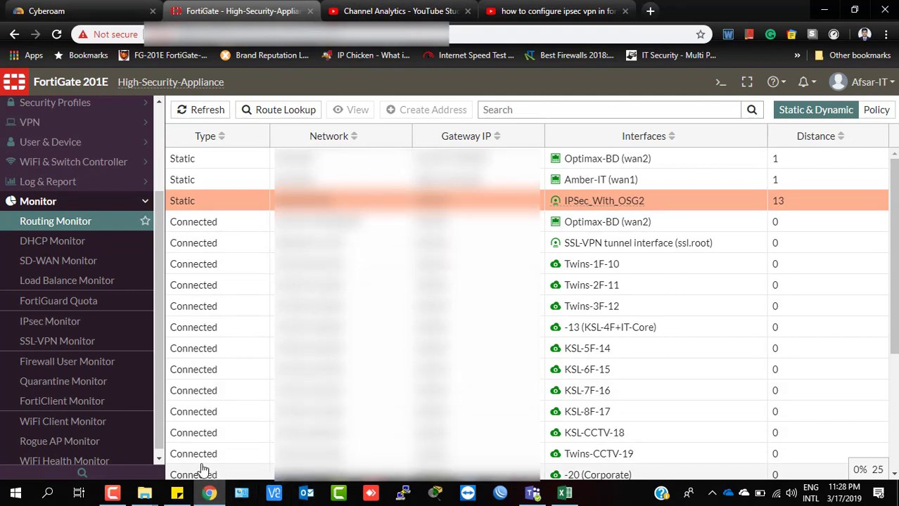
pyautogui.click(112, 492)
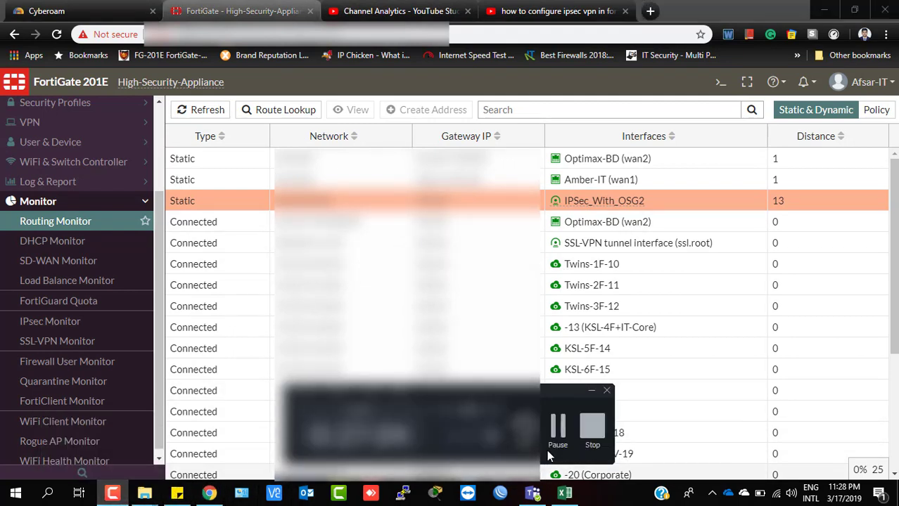